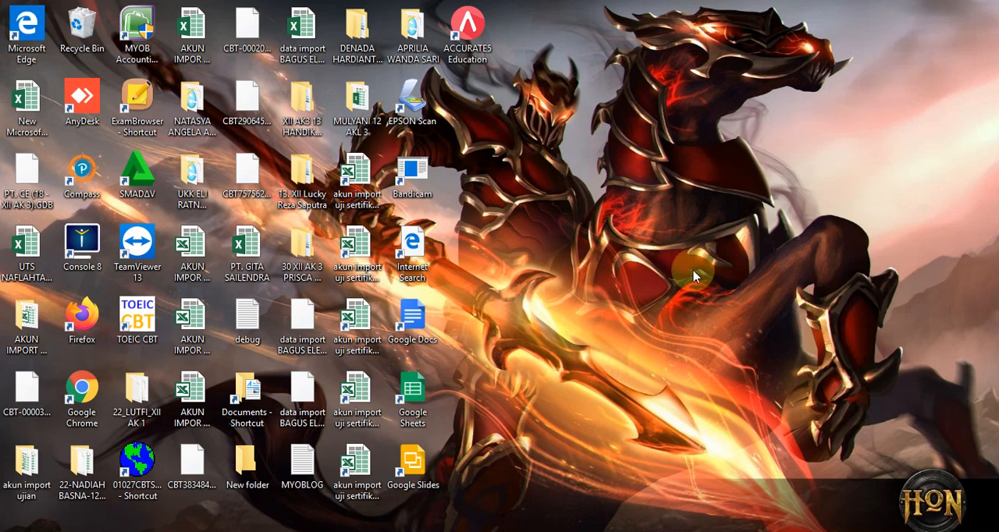
Launch ACCURATE 5 and start browsing for a local company database to open.
left_click(485, 45)
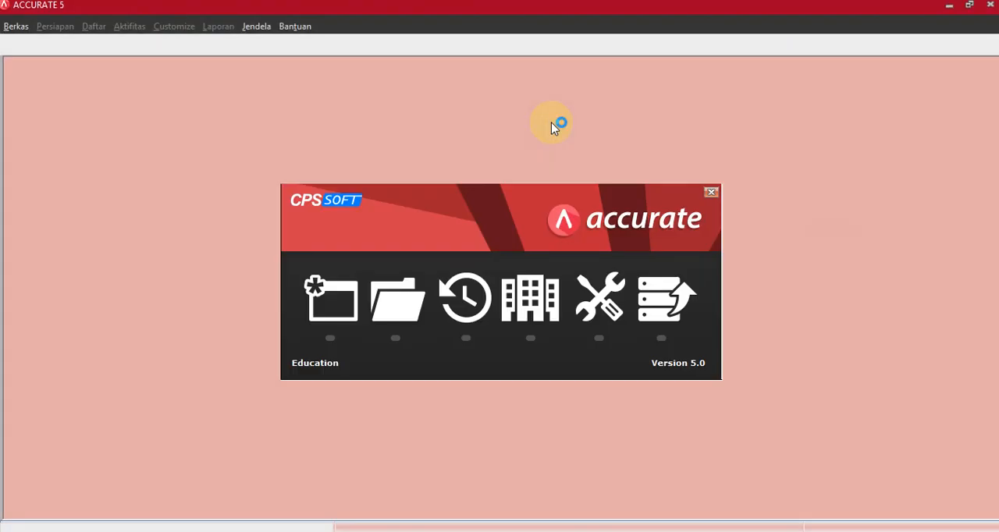
left_click(398, 301)
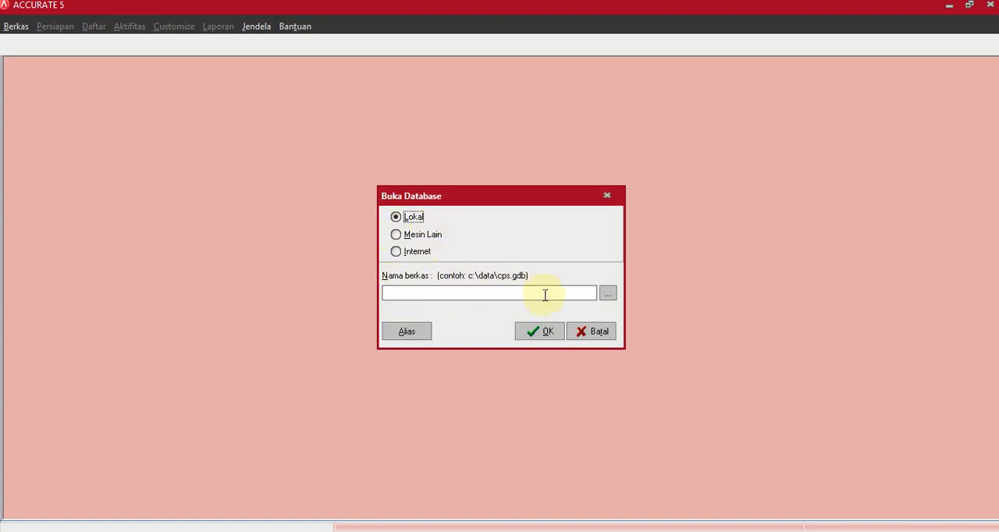
left_click(608, 295)
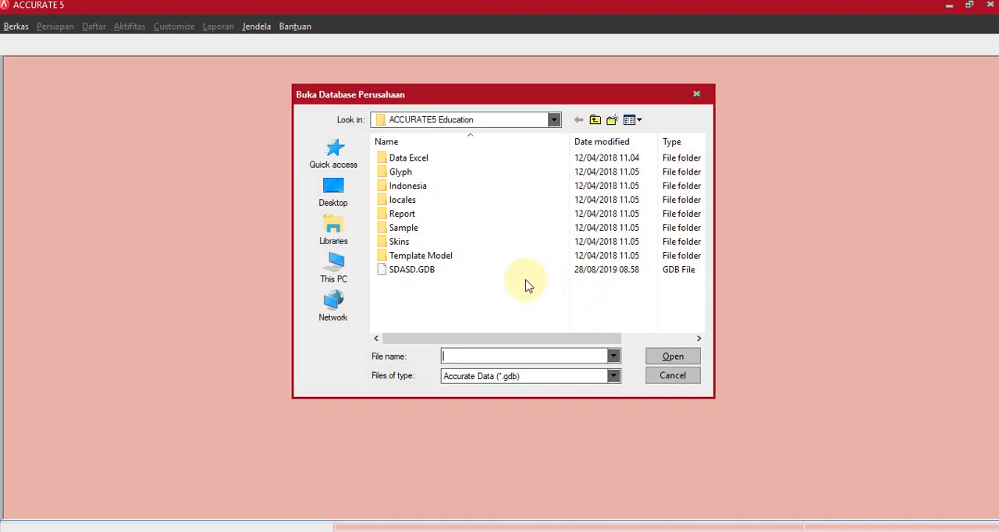
Browse on USB Drive (G:) to the GDB file folder inside the PT. Cemerlang folder.
left_click(334, 269)
scroll(421, 273, "down", 3)
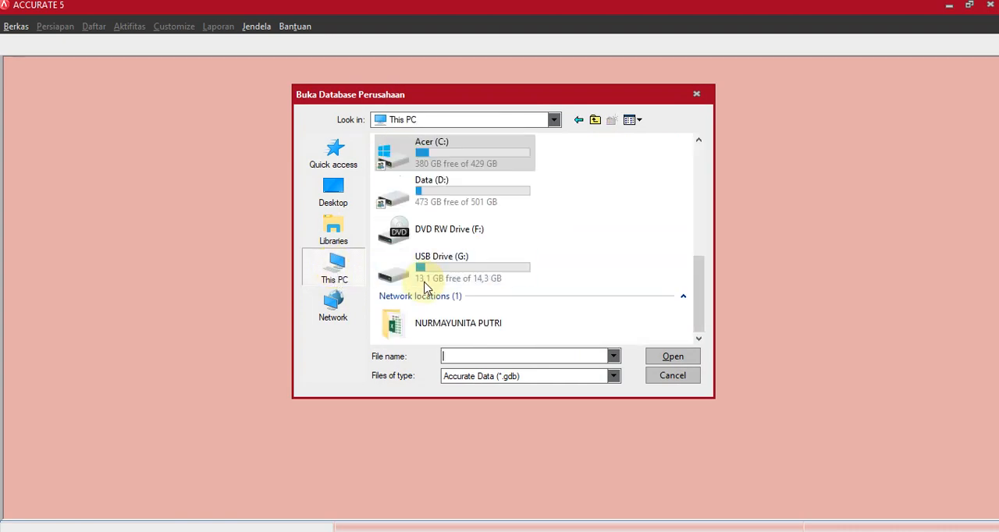
double_click(416, 269)
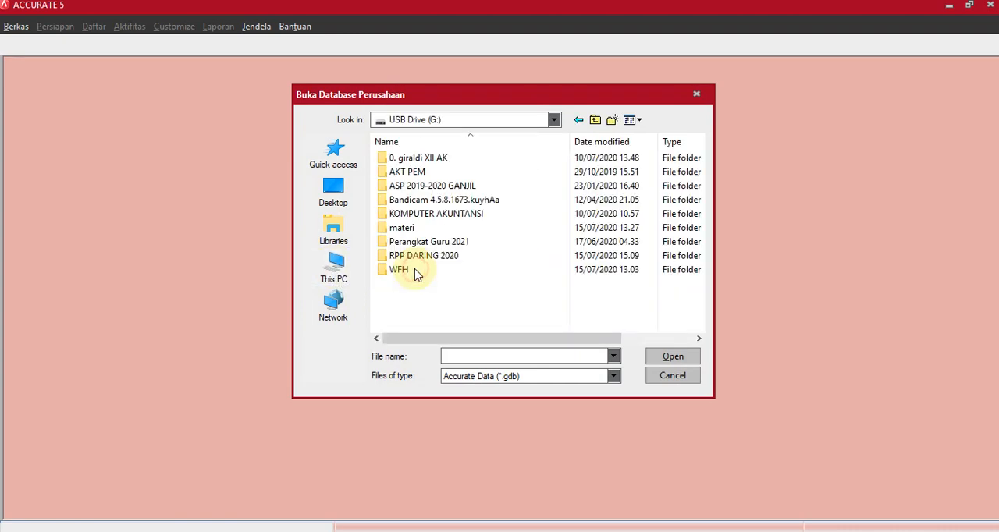
double_click(422, 159)
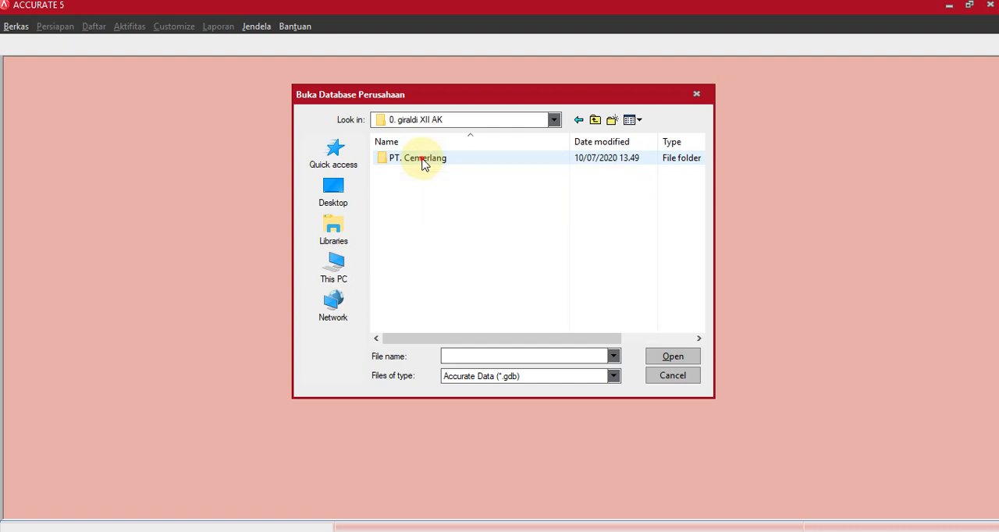
double_click(422, 159)
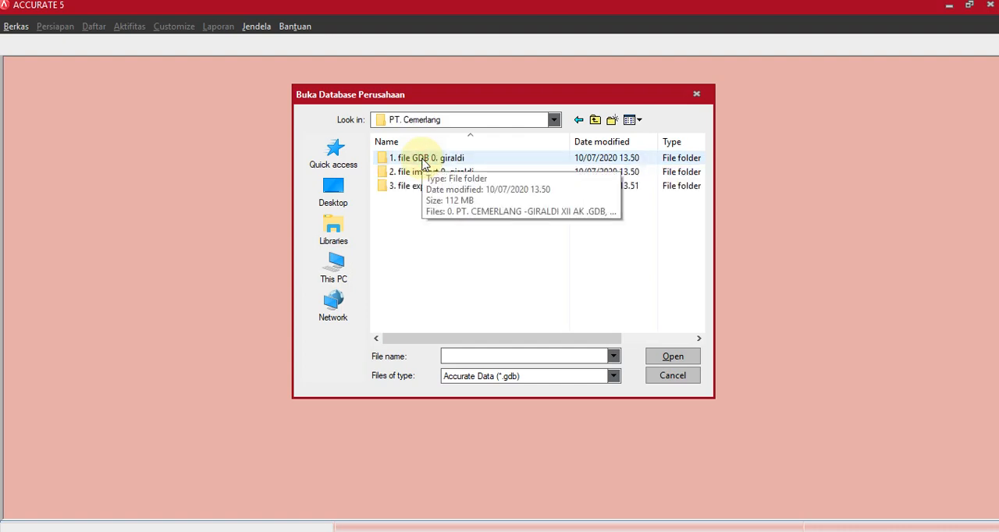
double_click(423, 159)
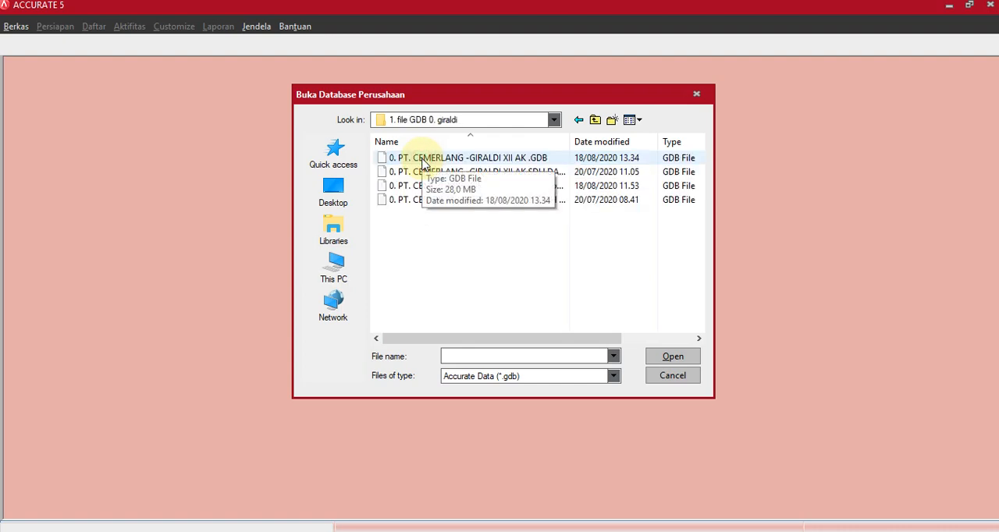
Make a copy of the first PT. CEMERLANG database file in the same folder.
left_click(515, 160)
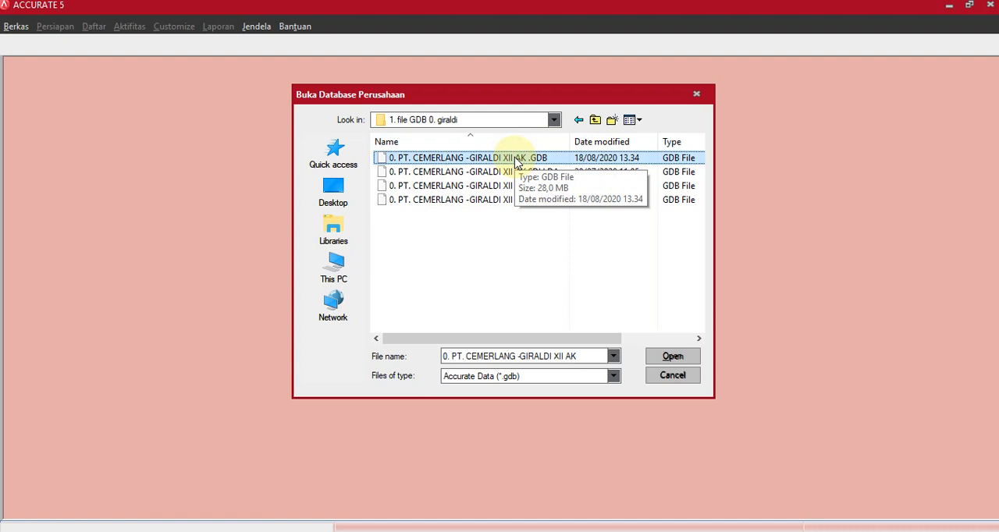
left_click(495, 255)
key("Return")
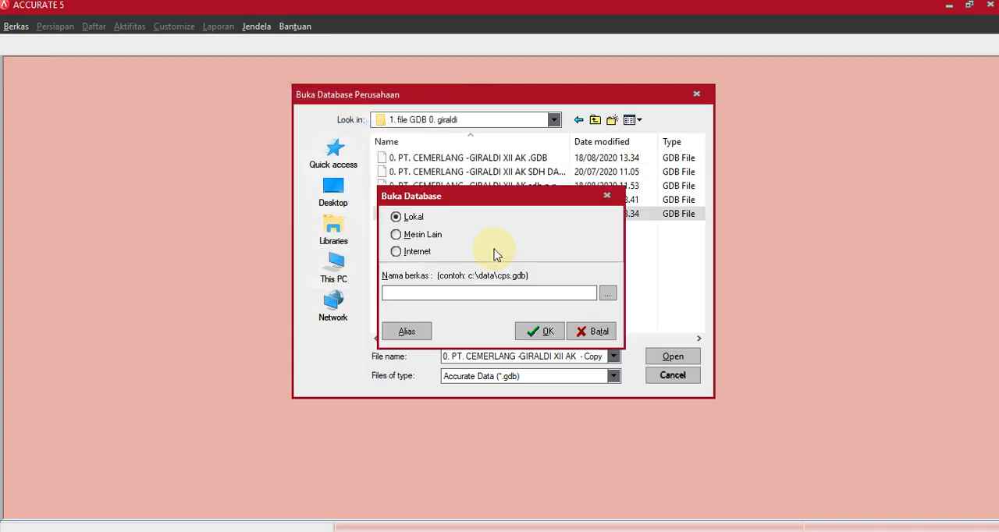
left_click(678, 289)
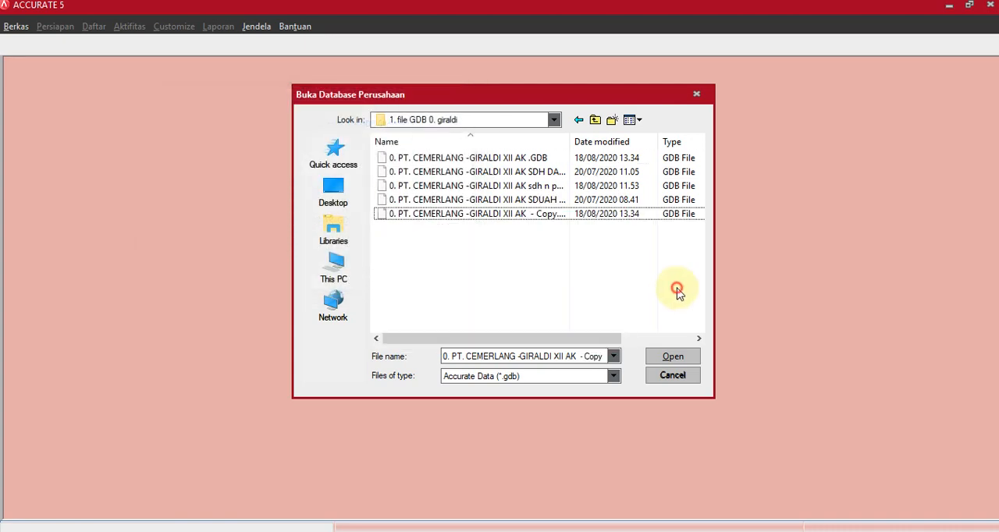
Rename the copied database file, replacing its copy suffix with "sdh proses akhir periode" after "XII AK".
left_click(525, 217)
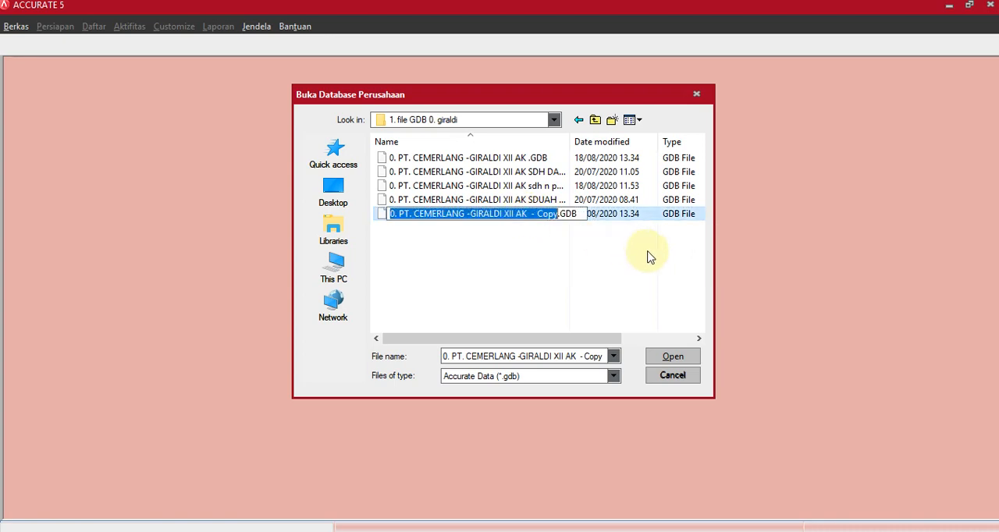
left_click(556, 214)
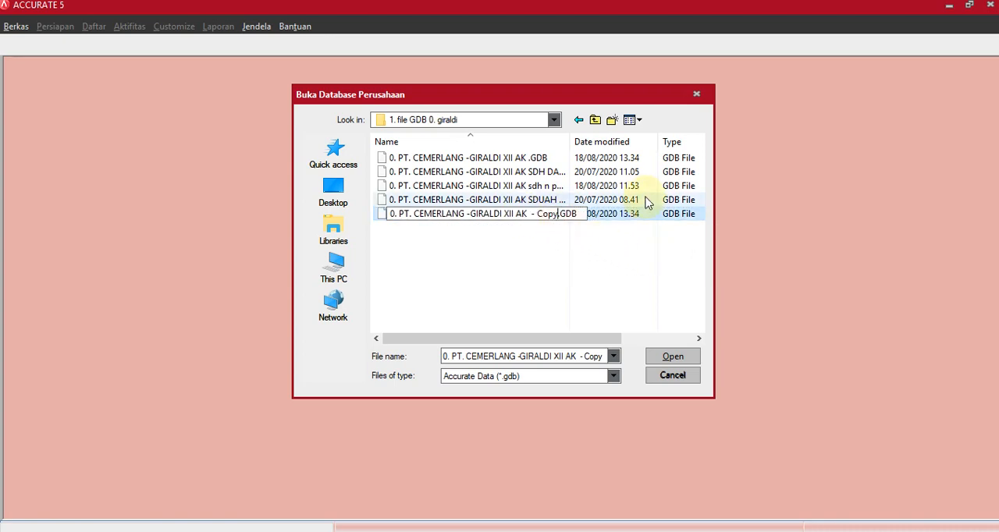
key("BackSpace")
key("BackSpace")
key("BackSpace")
key("BackSpace")
key("BackSpace")
key("BackSpace")
key("BackSpace")
key("BackSpace")
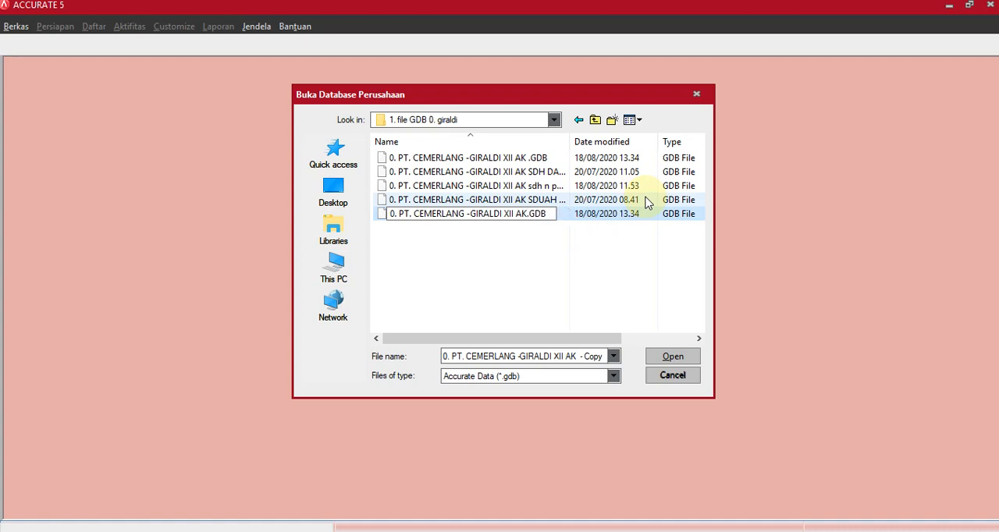
type("sdh ")
type("proses a")
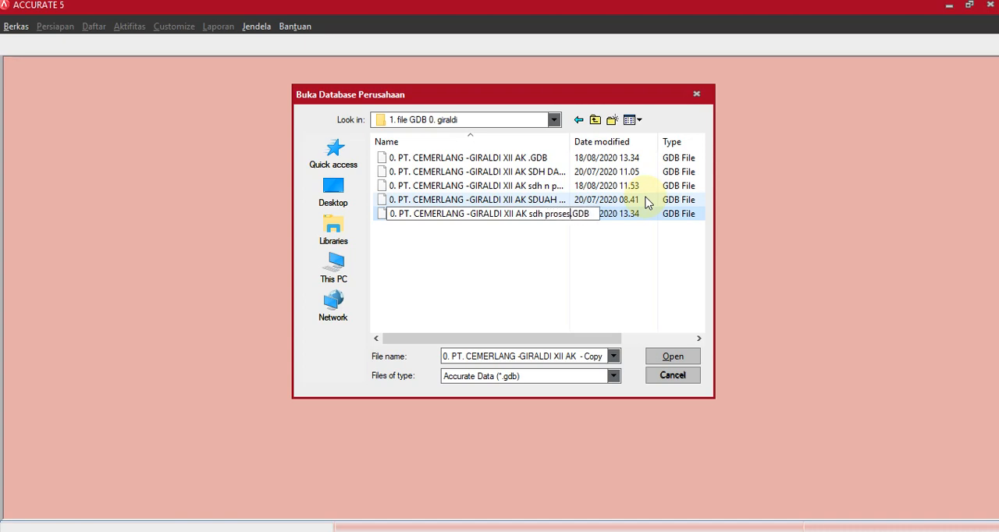
type("khir peri")
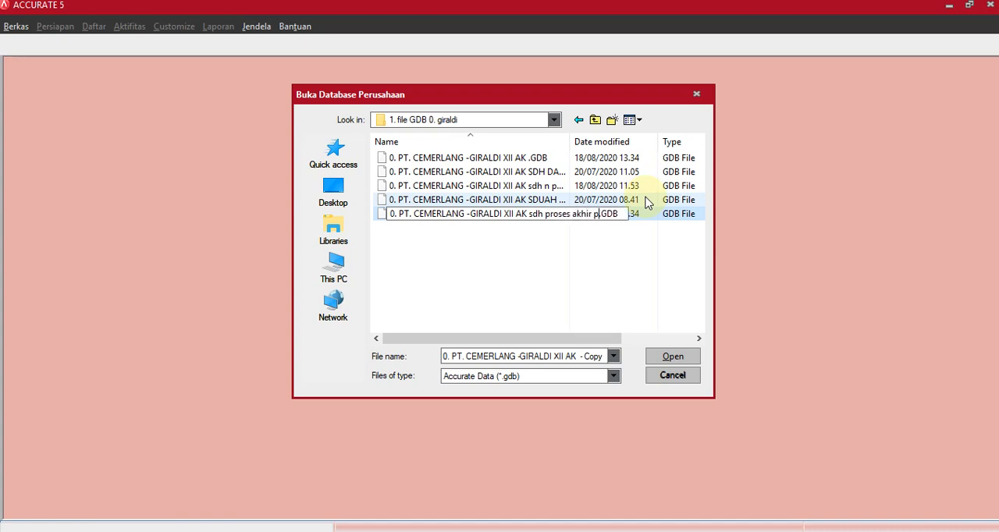
type("ode")
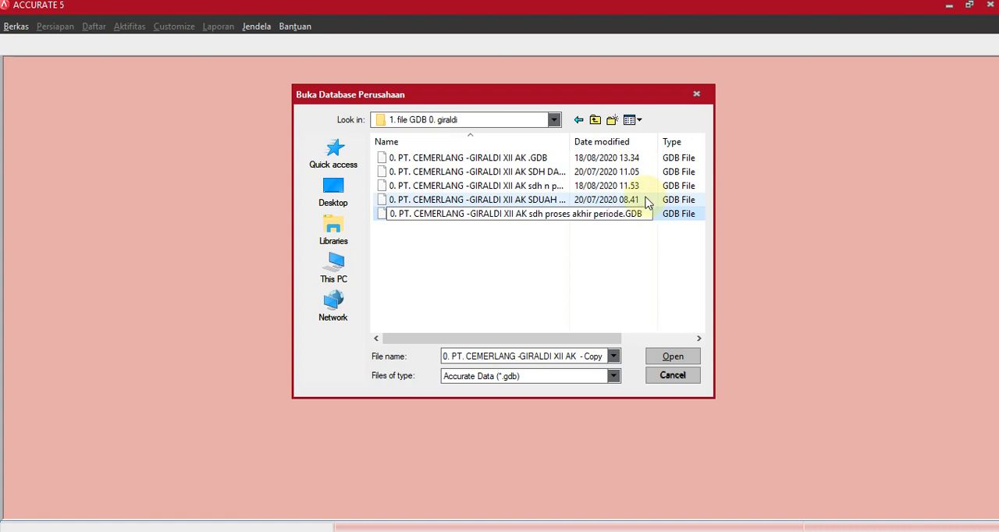
key("Return")
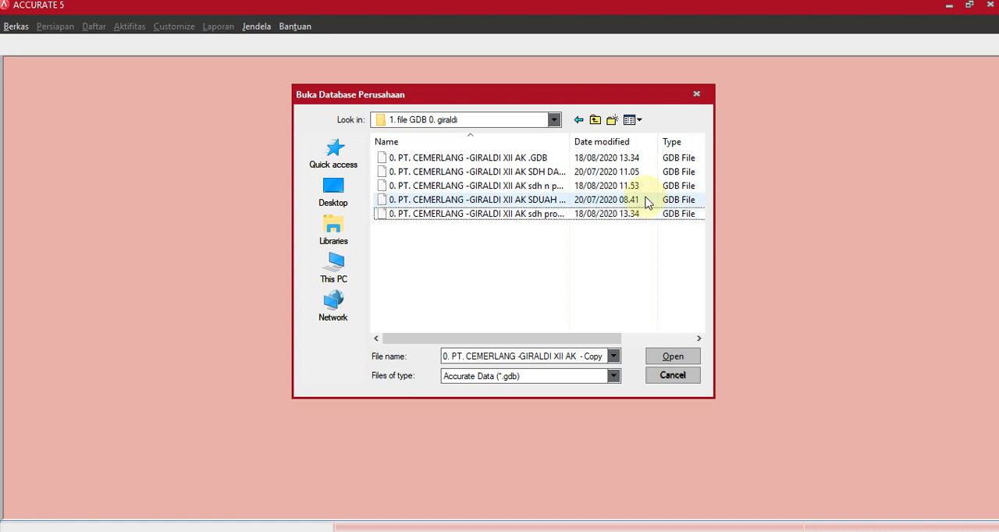
Open the original PT. CEMERLANG database file ending in "XII AK .GDB" as a local database.
left_click(490, 159)
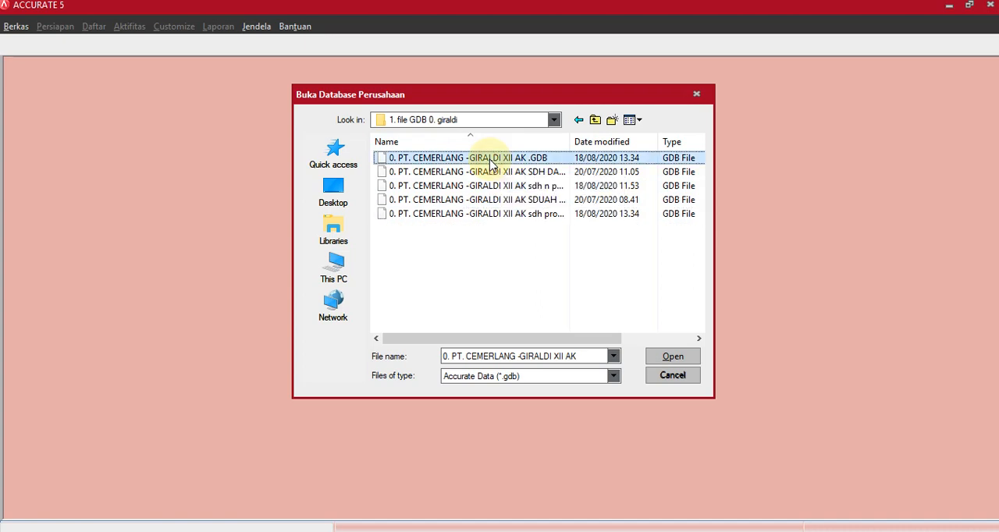
left_click(664, 357)
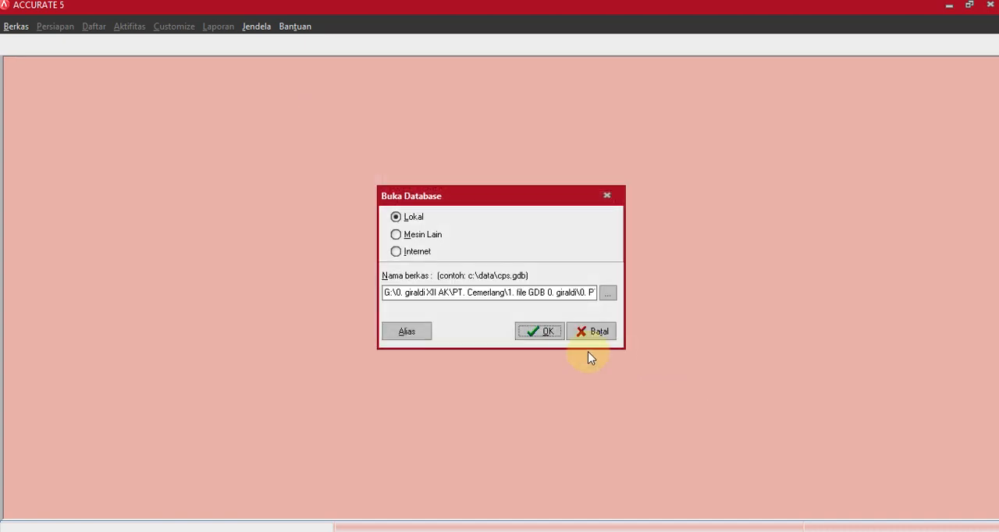
left_click(538, 332)
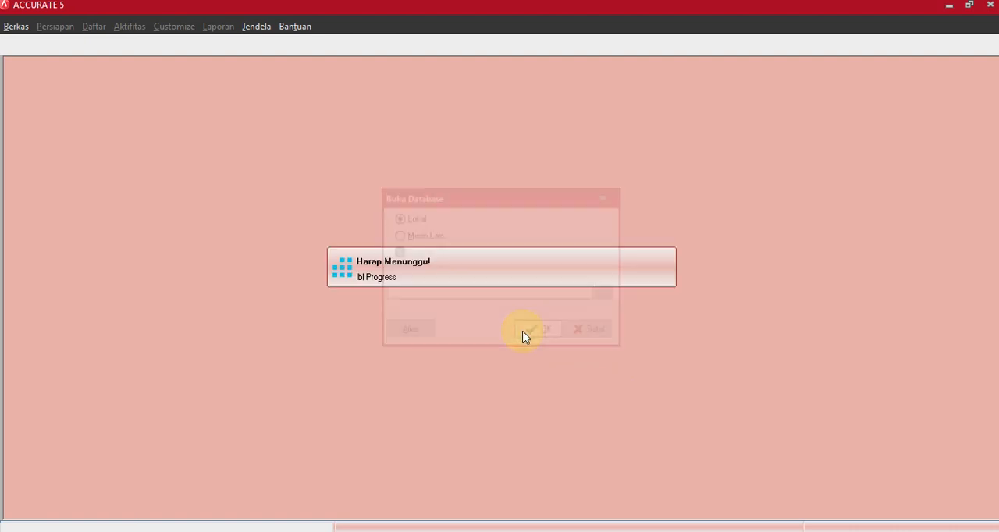
Log in to the company database as SUPERVISOR by entering the account password.
left_click_drag(516, 262, 452, 270)
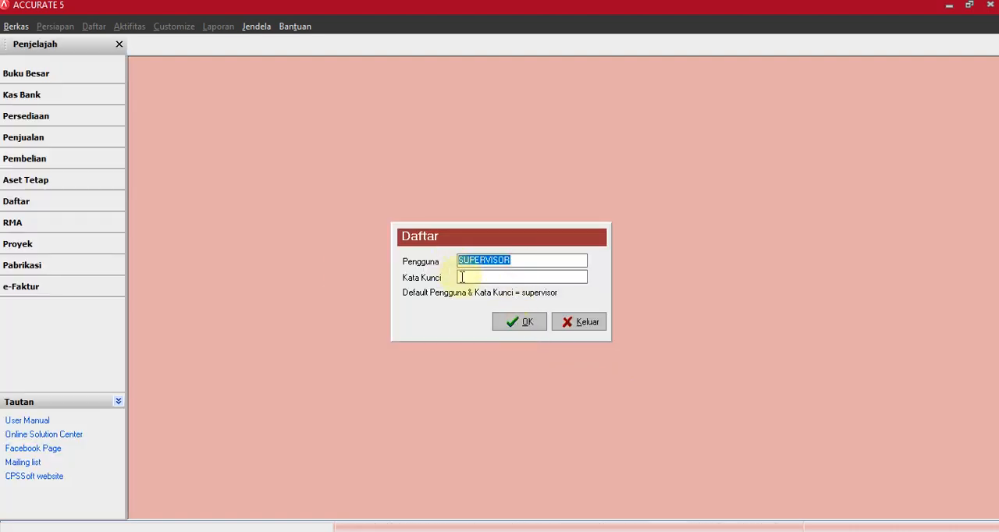
left_click(463, 278)
type("supervisor")
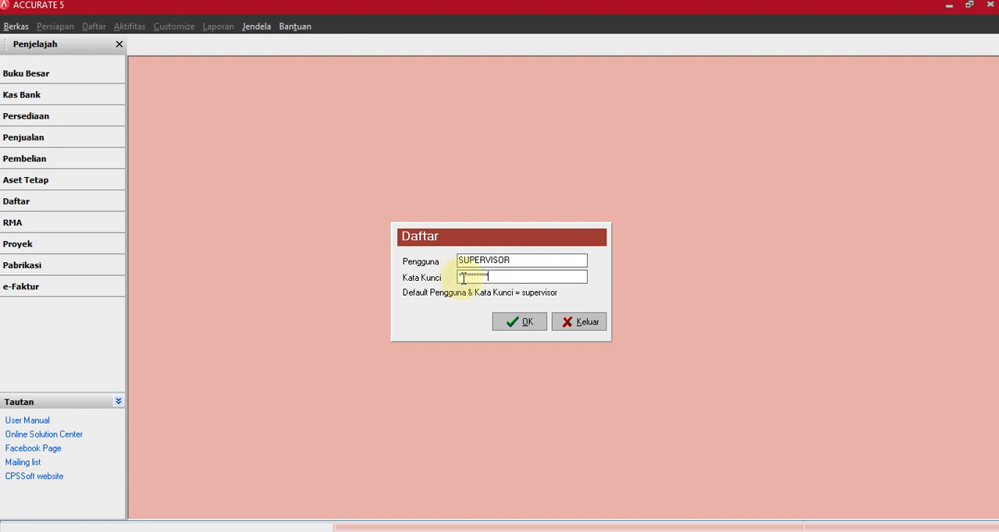
left_click(512, 321)
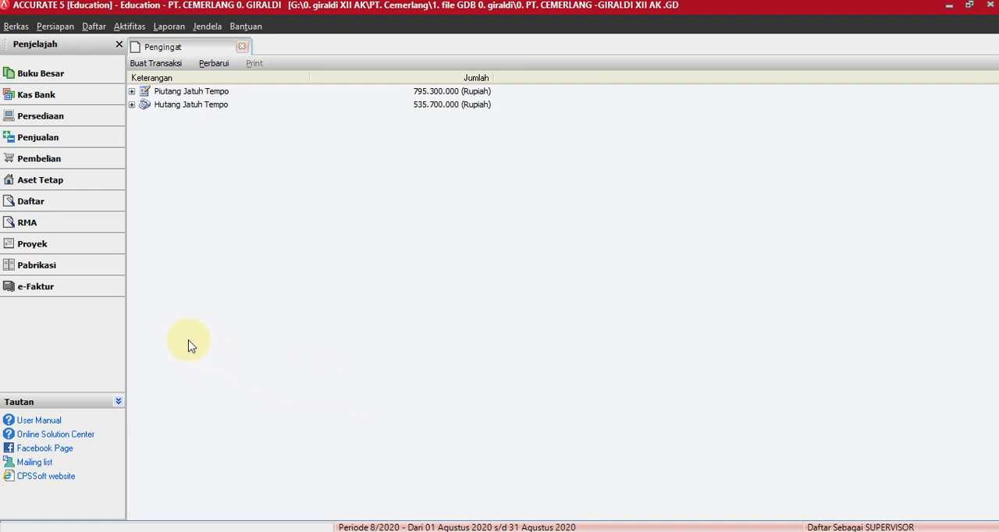
Review the transaction types offered in the Buku Besar, Kas Bank, Penjualan and Pembelian modules.
left_click(62, 78)
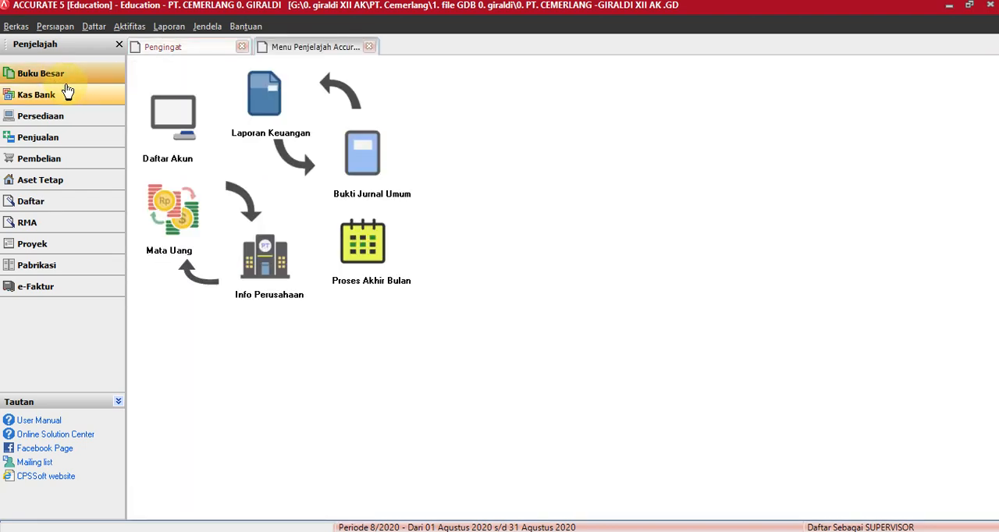
left_click(62, 100)
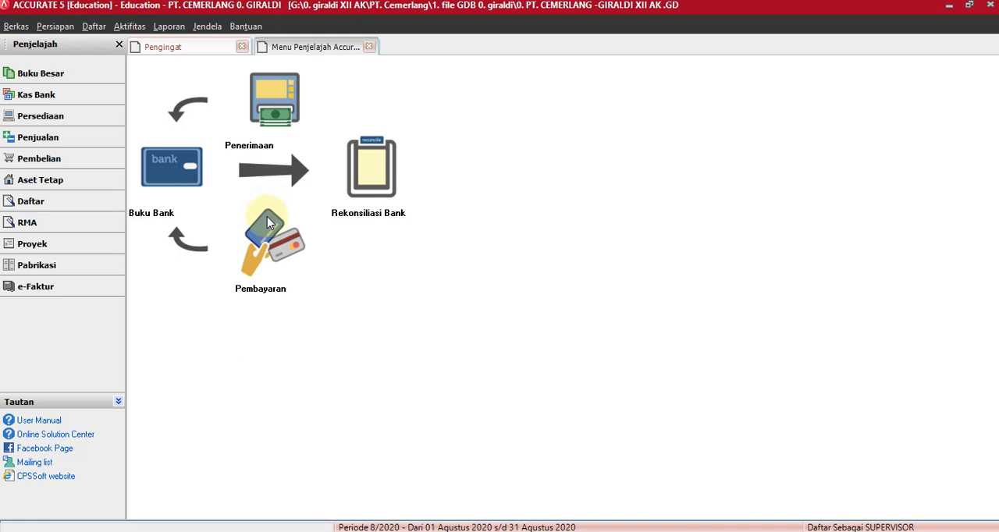
left_click(55, 140)
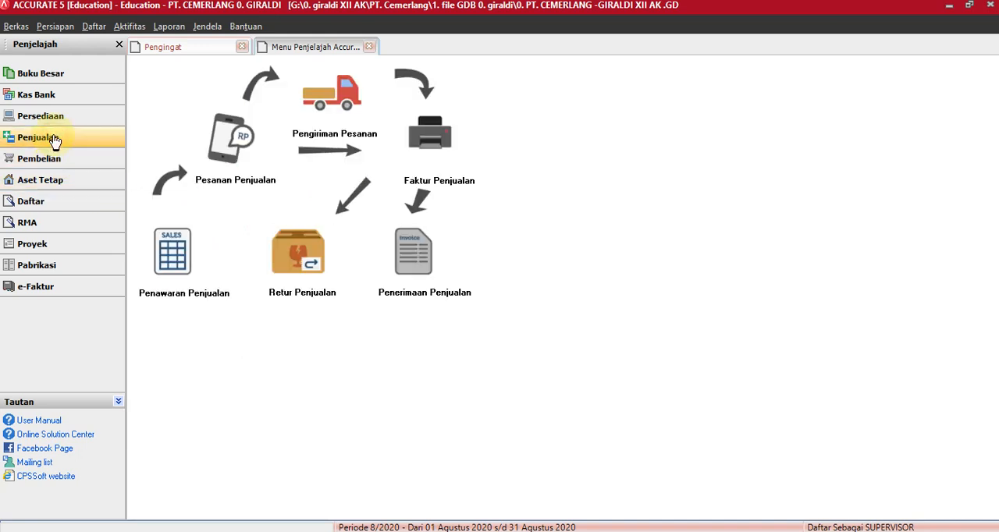
left_click(54, 163)
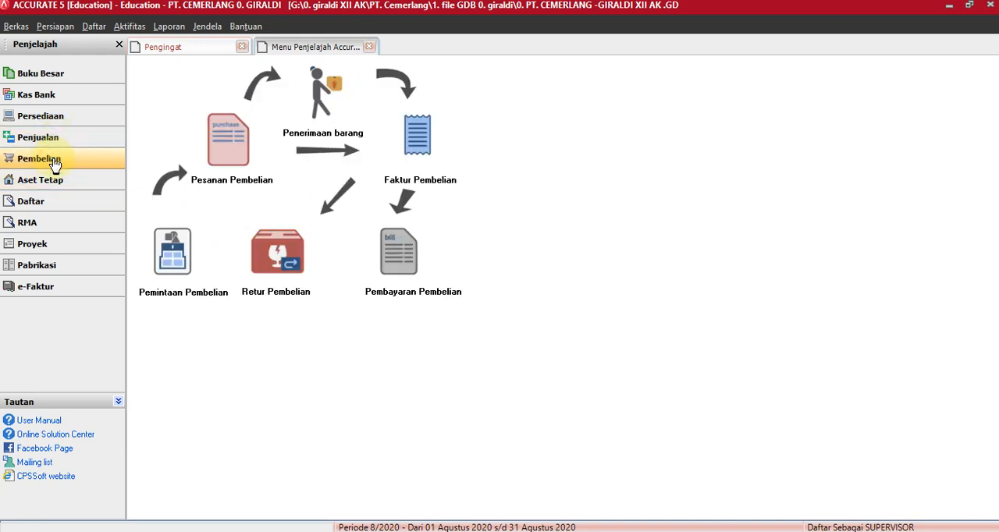
left_click(57, 140)
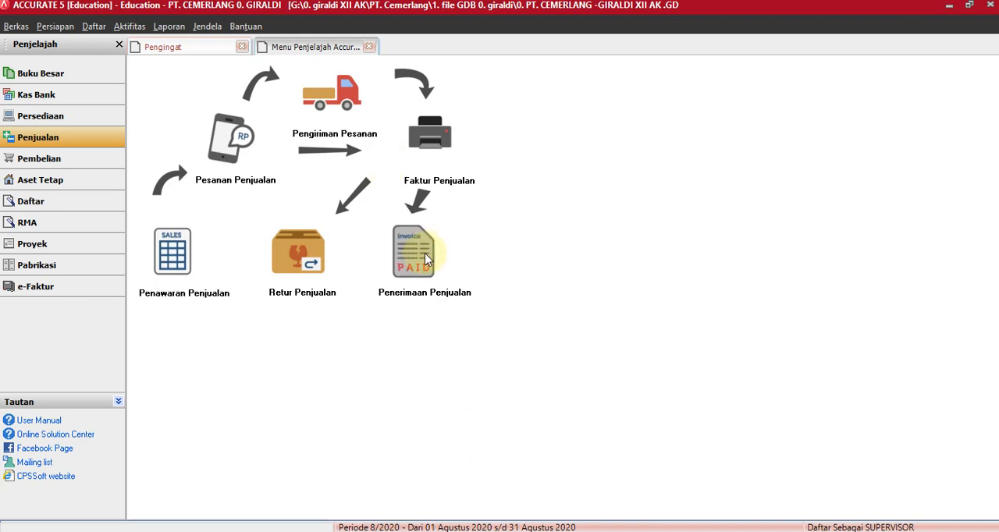
left_click(49, 157)
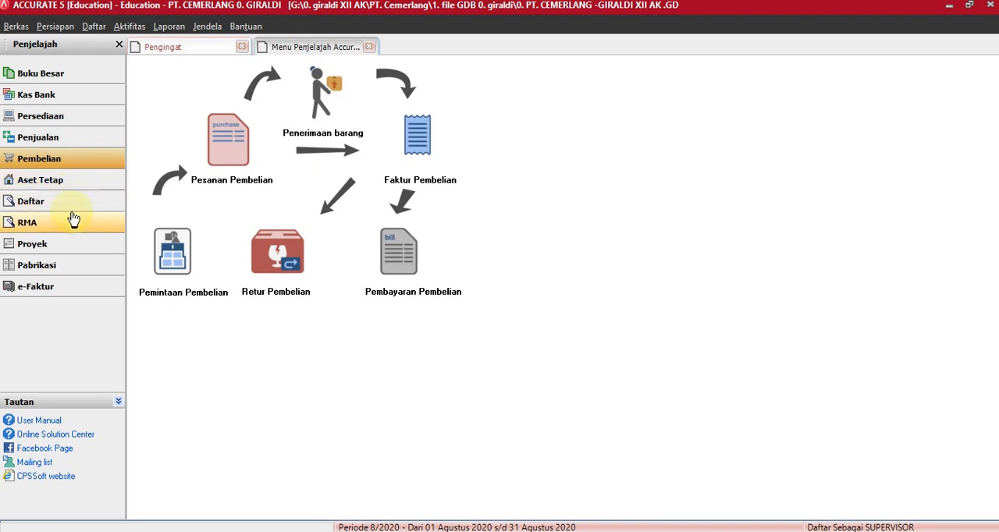
Create a new Kas Bank payment (Other Payment) that is paid from Cash in Bank.
left_click(54, 98)
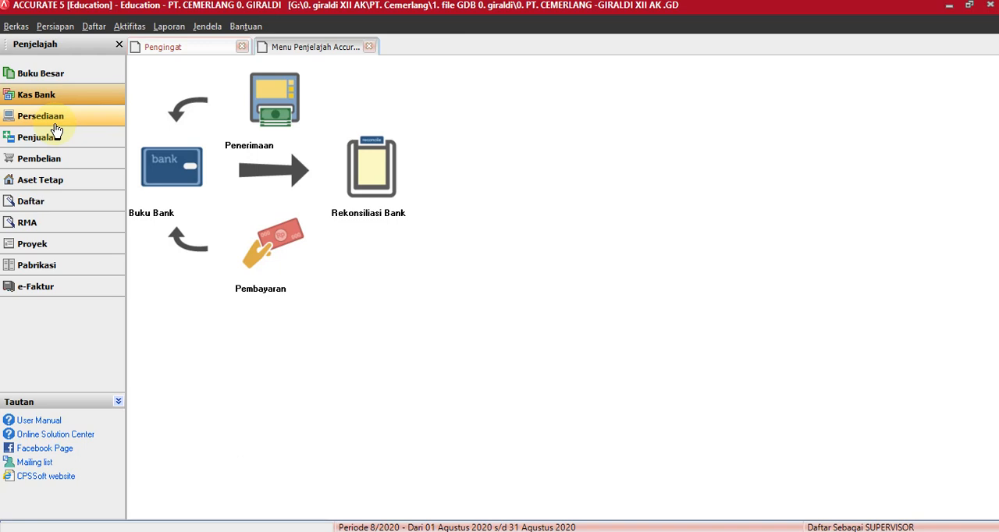
left_click(264, 255)
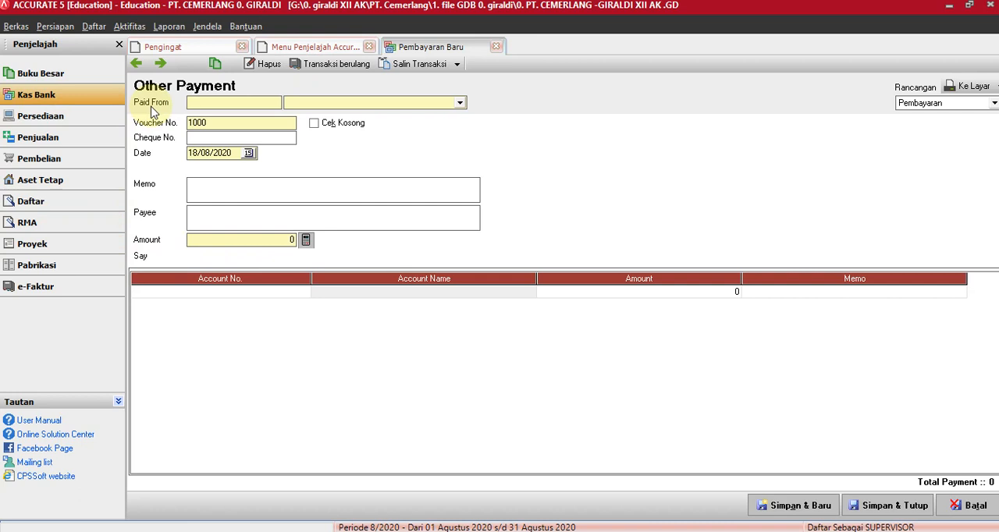
left_click(459, 103)
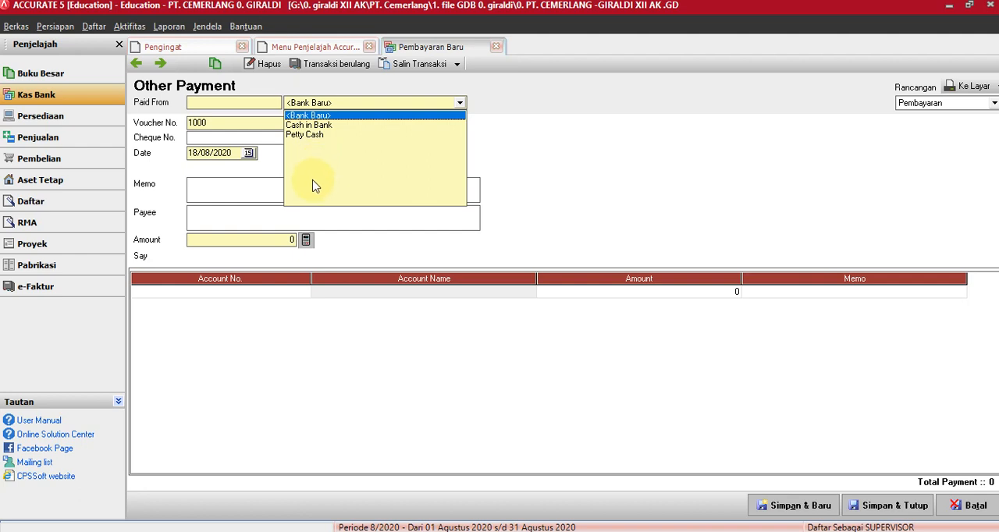
left_click(328, 126)
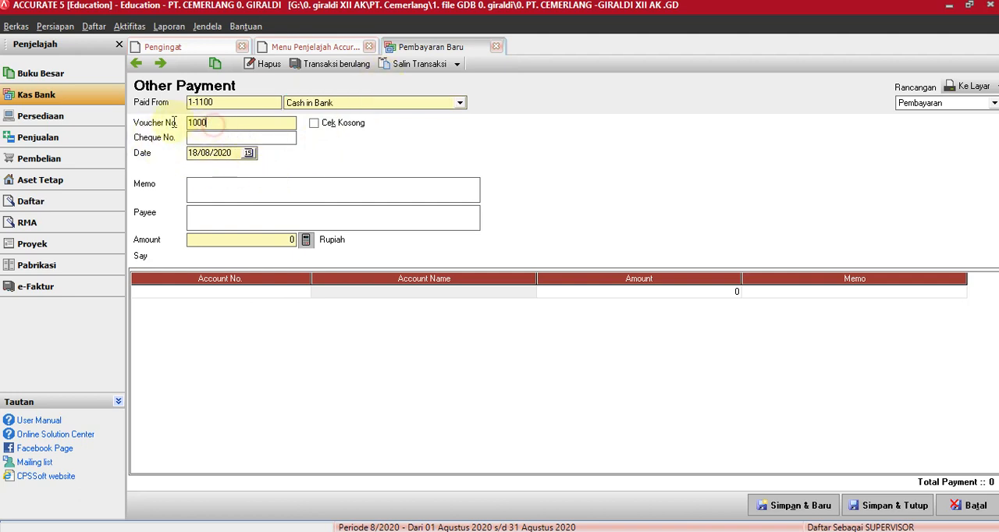
Set the payment's voucher number to BKK 12-1 and its cheque number to CP12-001.
double_click(213, 123)
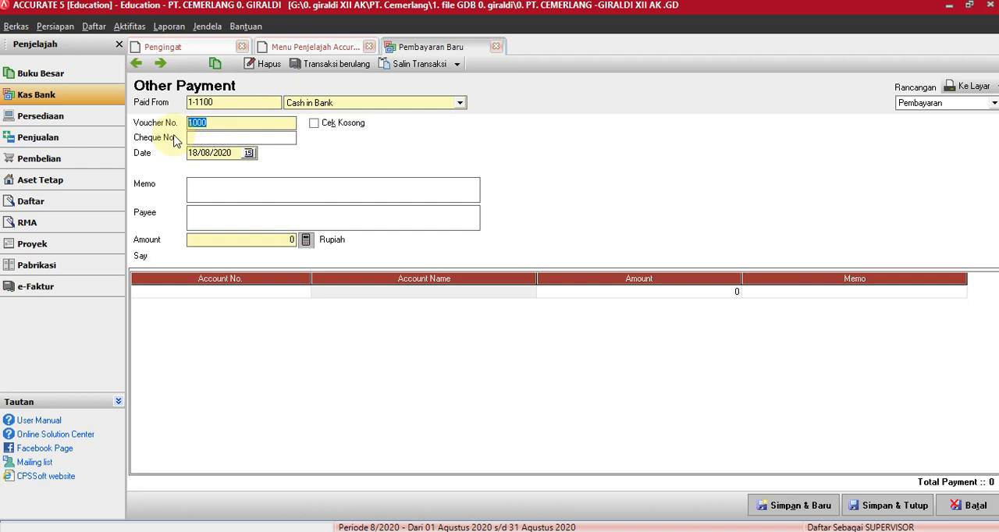
type("BKK")
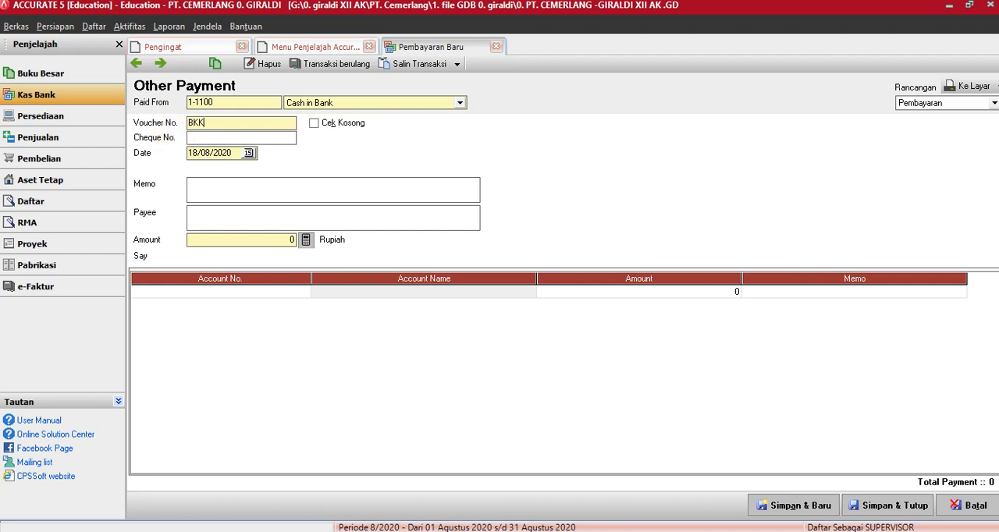
type(" 12-1")
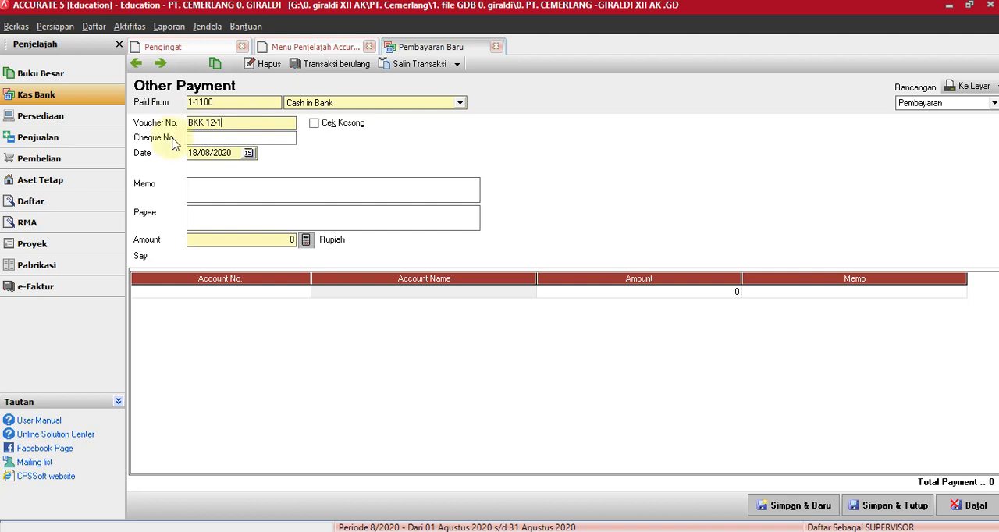
left_click(210, 140)
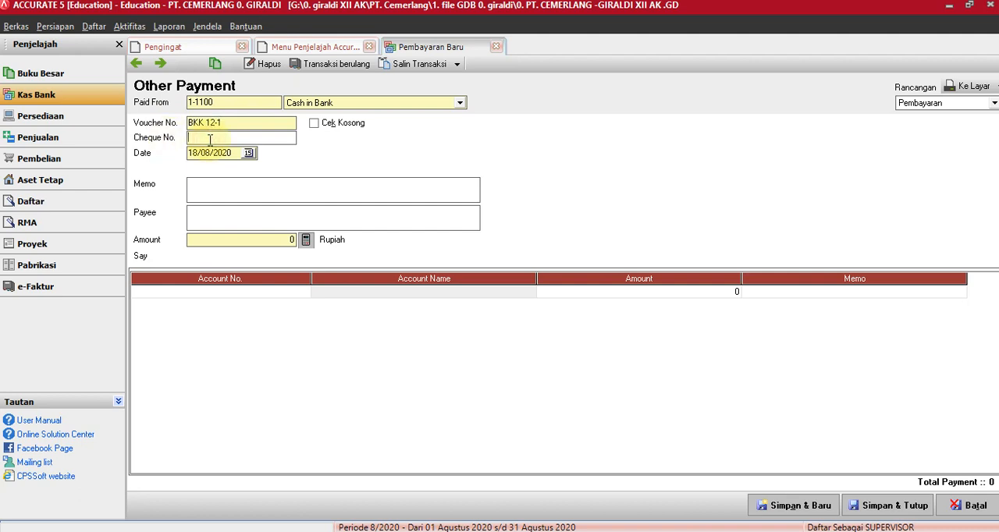
type("CP12")
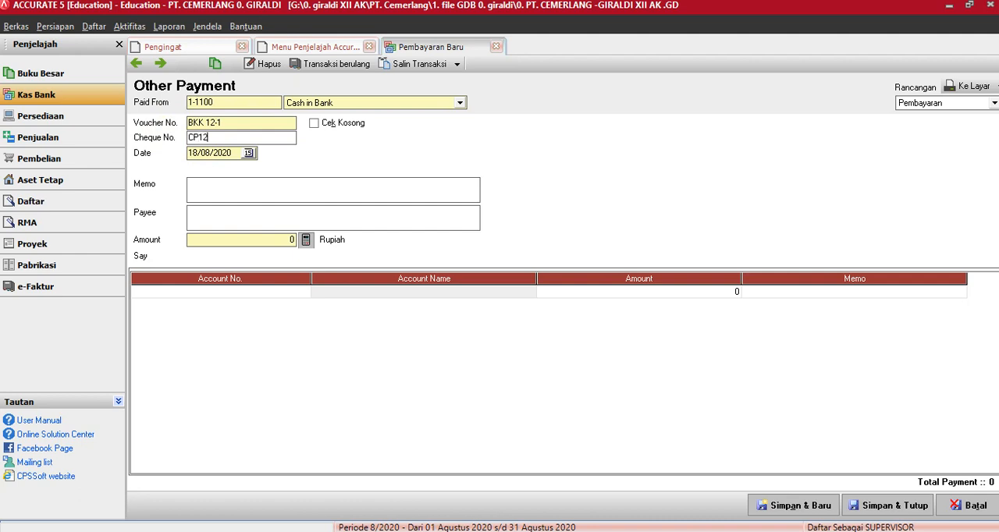
type("-001")
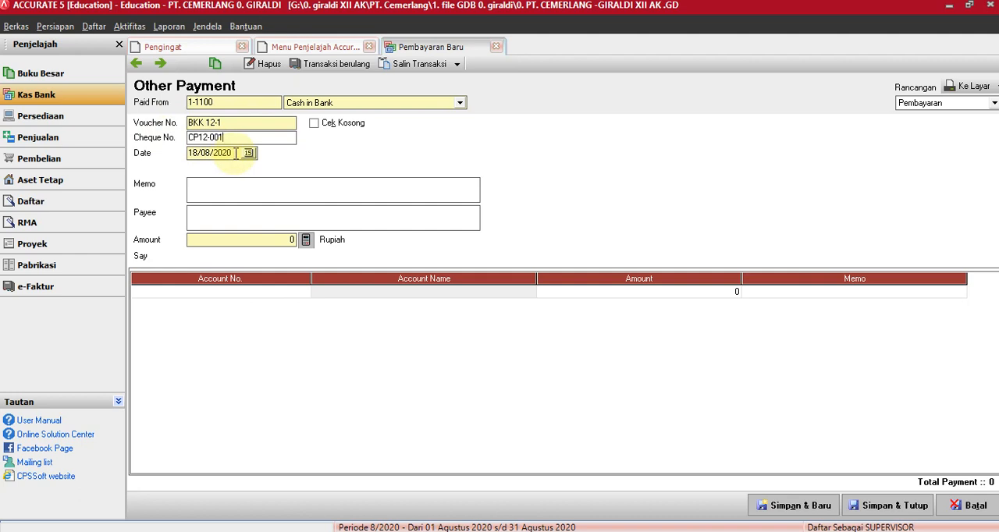
Set the payment date to 01/12/2011.
key("Tab")
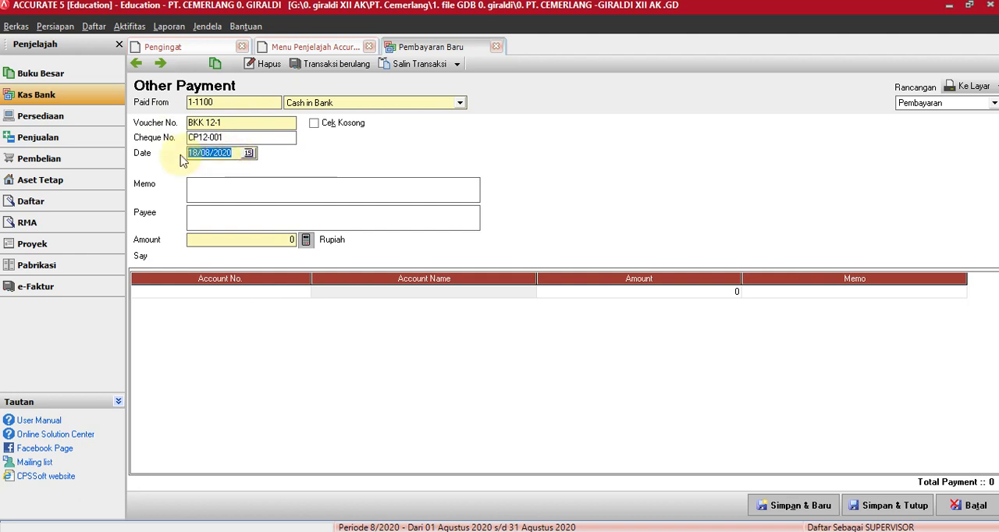
type("1/12")
type("11")
Enter the memo "PEMBAYARAN GAJI KARYAWAN BLN NOV 2011" and the payee "KARYAWAN" on the payment.
left_click(202, 189)
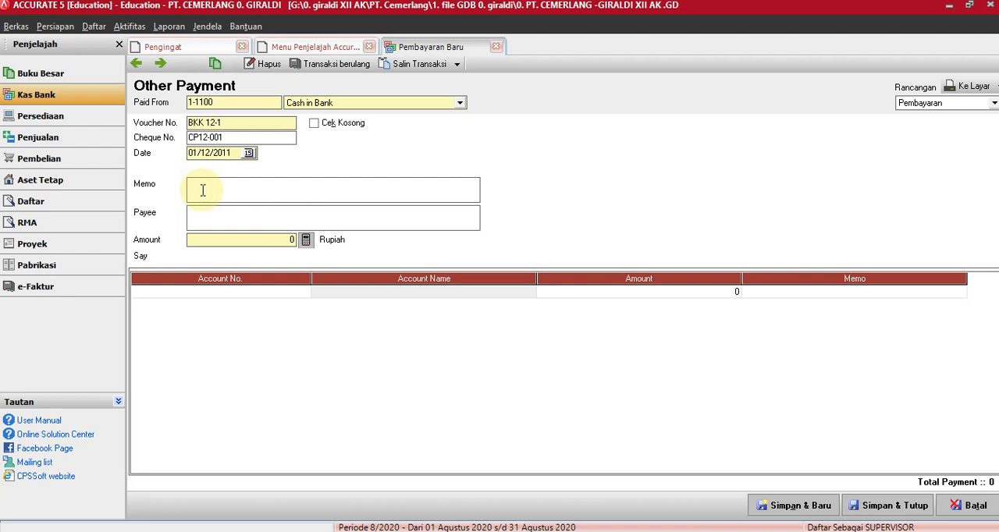
type("PEMBAYARAN GAJI KARYAWAN")
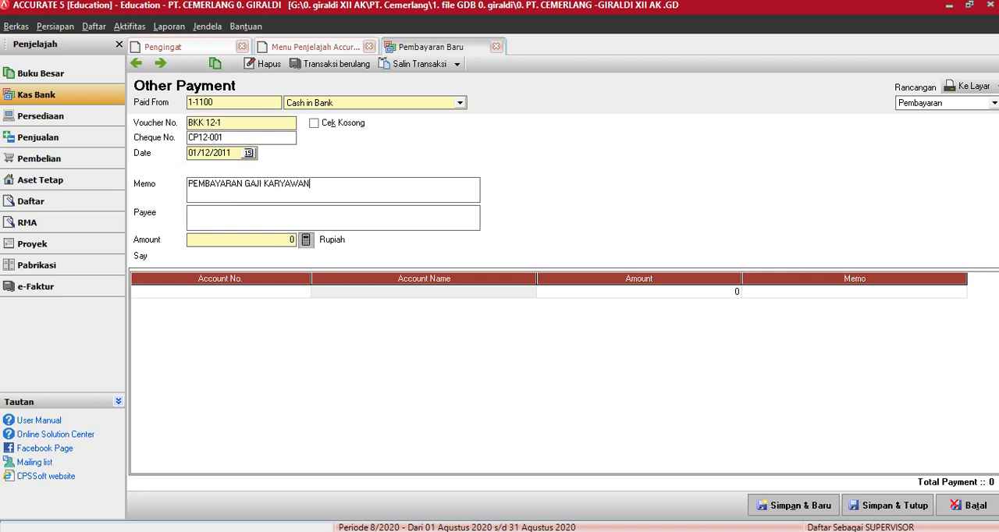
type(" BLN NOV 2011")
left_click(198, 212)
type("KARYAWAN")
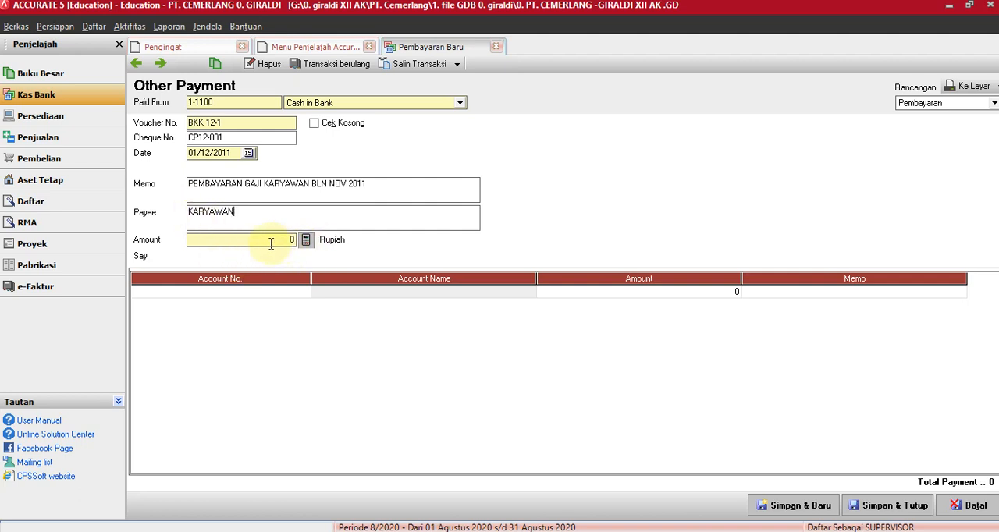
Fill the first detail line with account 2-1200 Expense Payable and an amount of Rp 4.500.000.
left_click(190, 292)
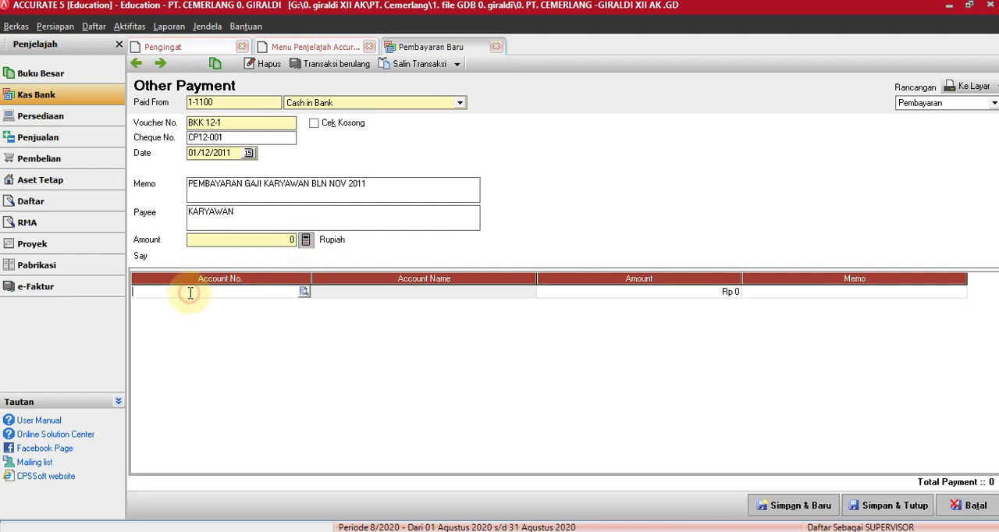
left_click(304, 293)
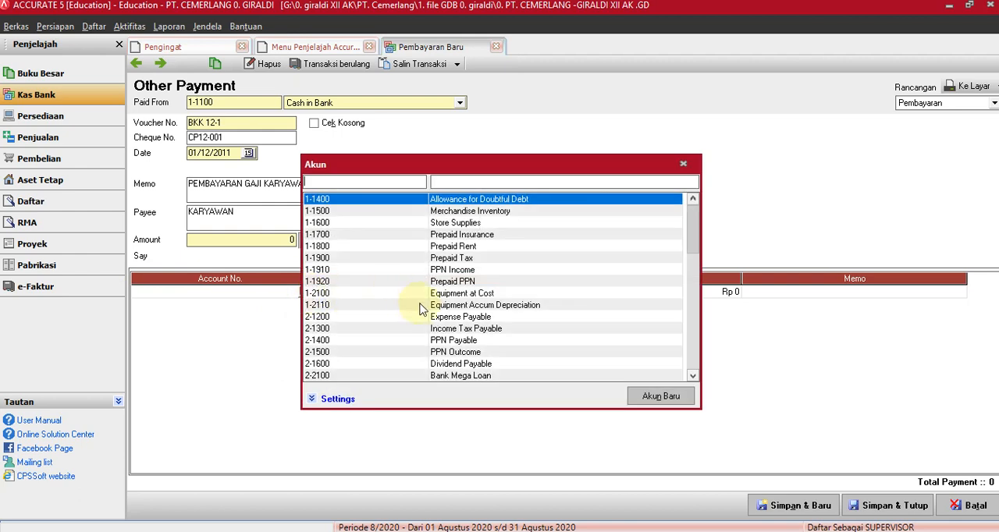
left_click(445, 320)
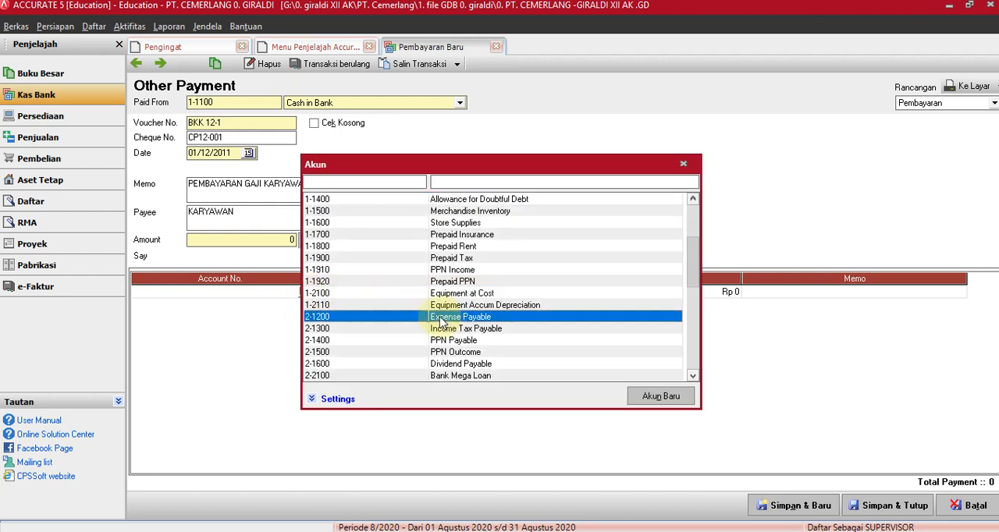
double_click(441, 318)
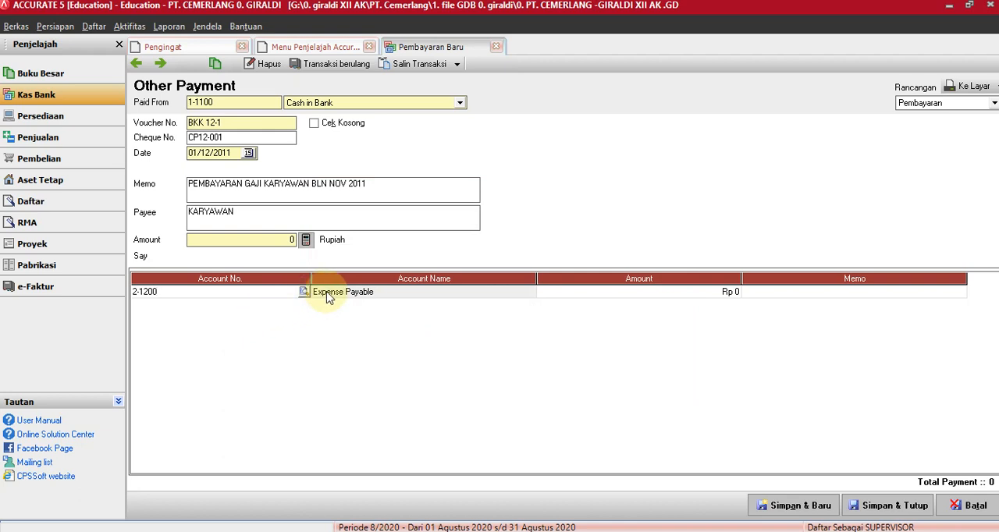
left_click(610, 300)
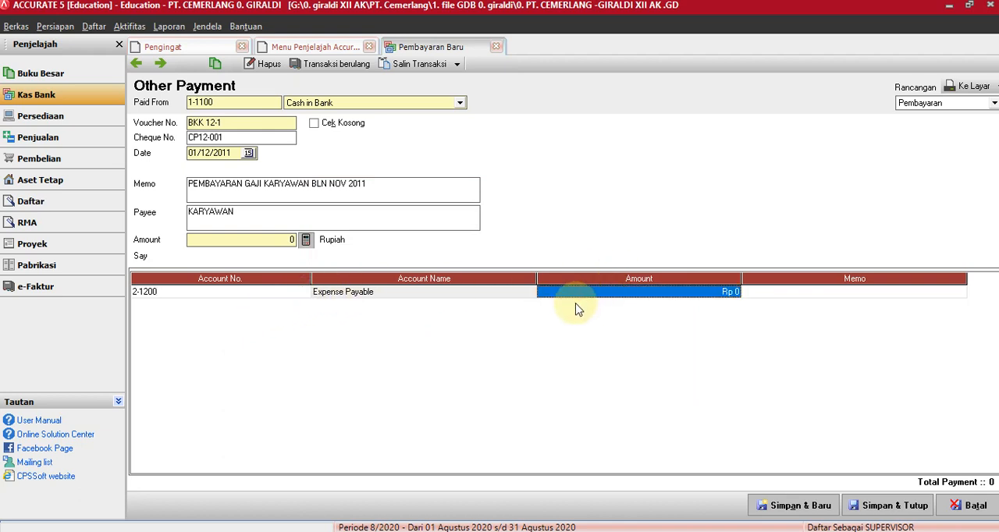
type("4.500.")
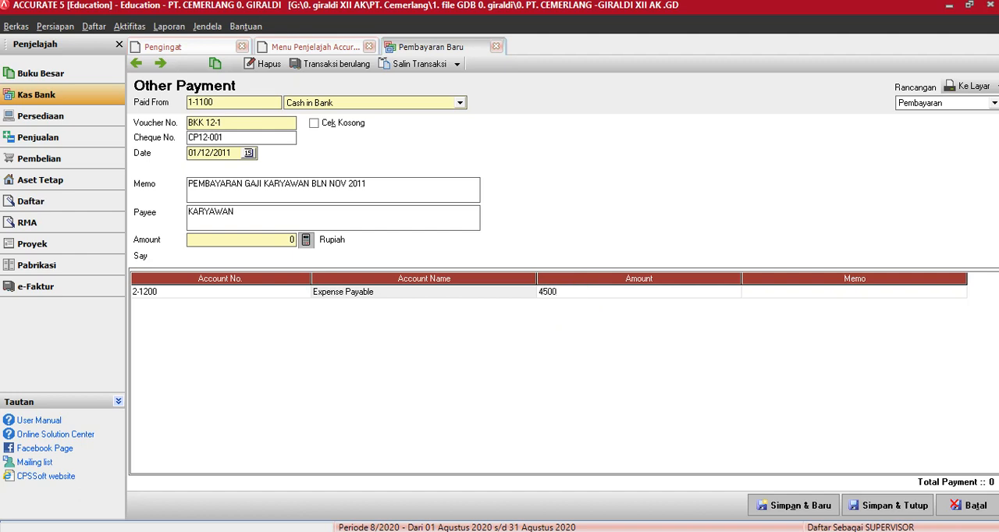
type("000")
key("Tab")
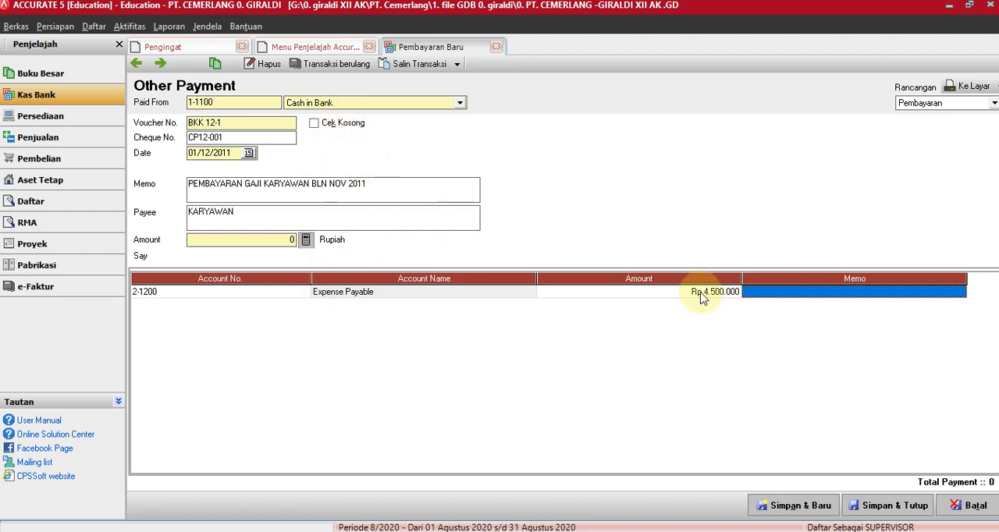
Calculate the payment's header amount from the detail line, and save and close the payment.
left_click(306, 240)
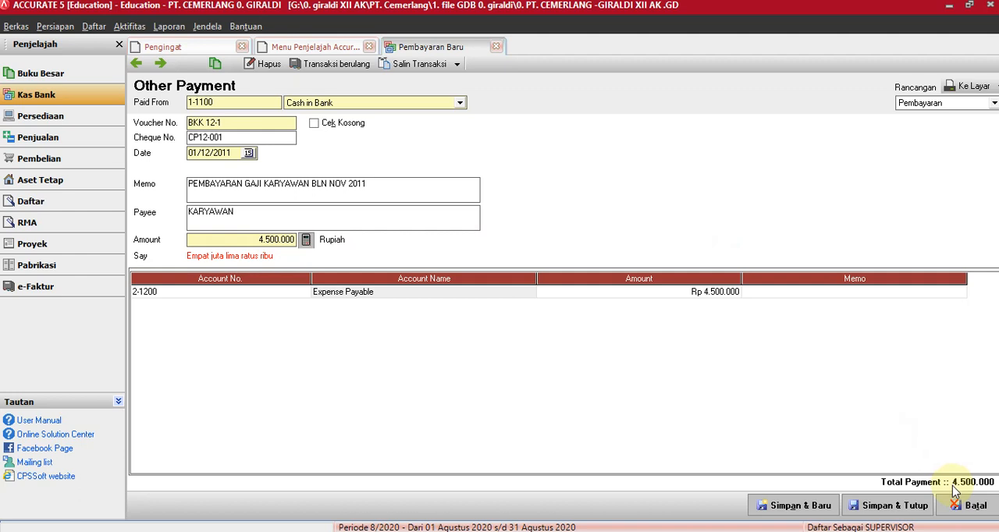
left_click(886, 508)
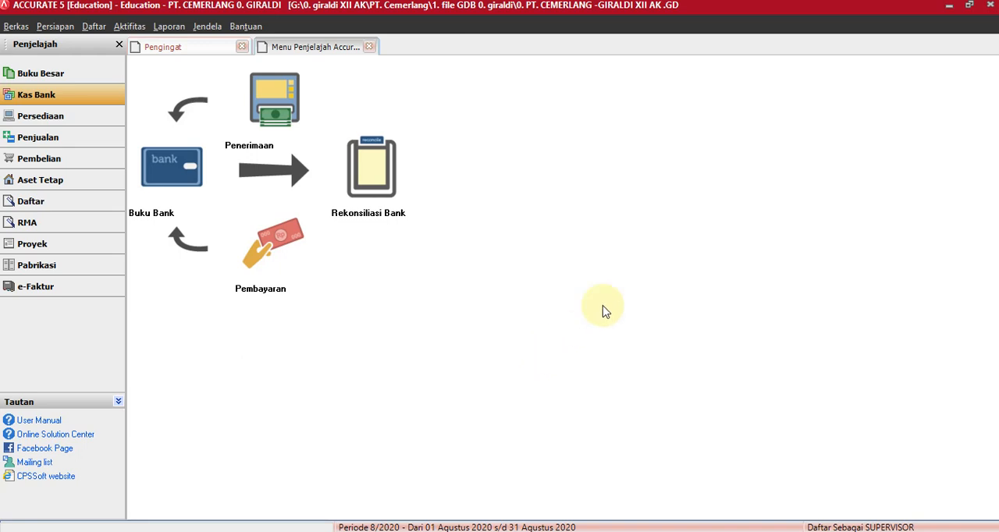
Open the Keseluruhan Jurnal report from the Buku Besar category of the financial reports list.
left_click(33, 81)
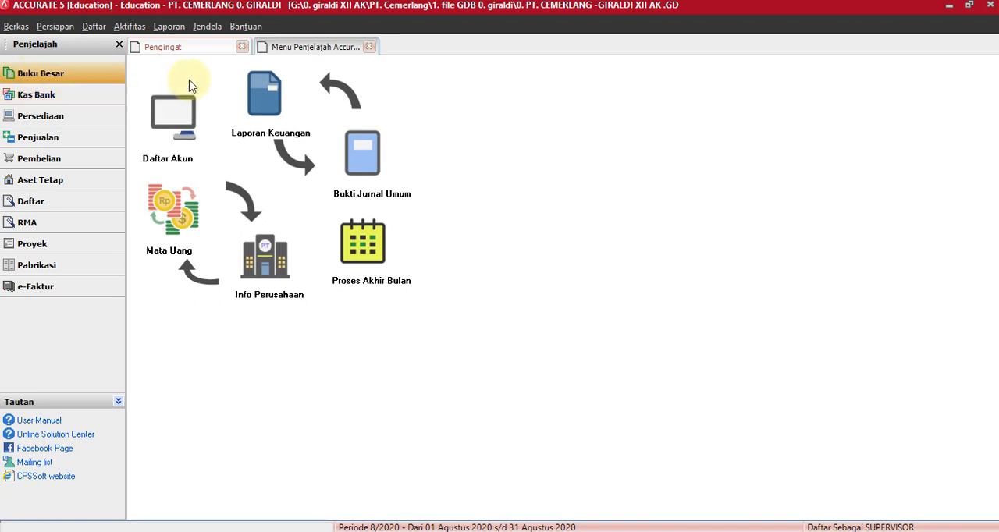
left_click(261, 106)
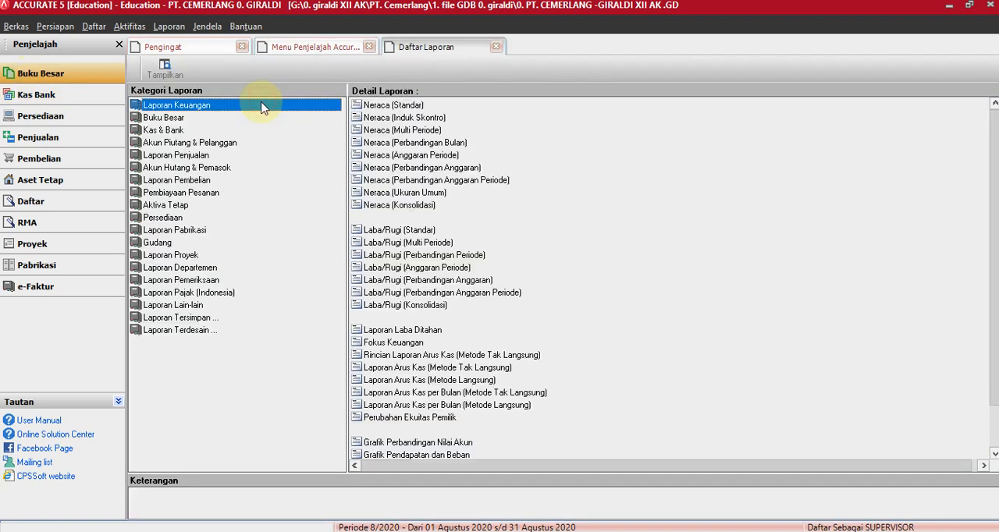
left_click(164, 119)
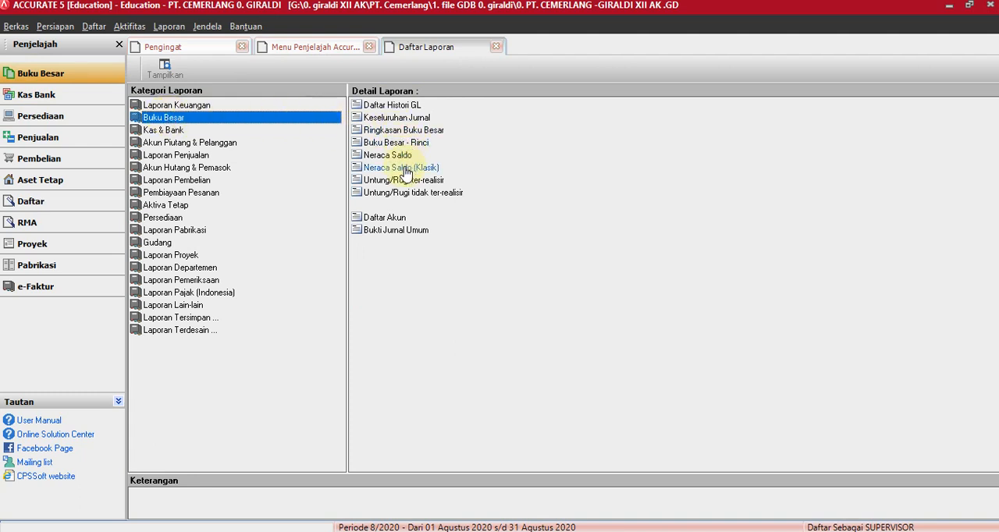
double_click(408, 119)
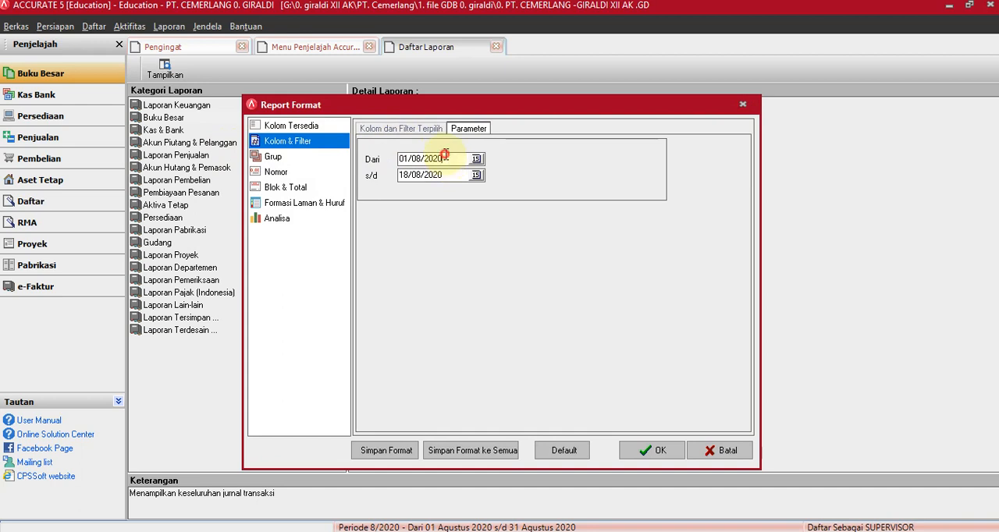
Set the report period from 01/12/11 to 31/12/11 and display the Keseluruhan Jurnal report.
left_click_drag(447, 158, 356, 159)
type("01/12")
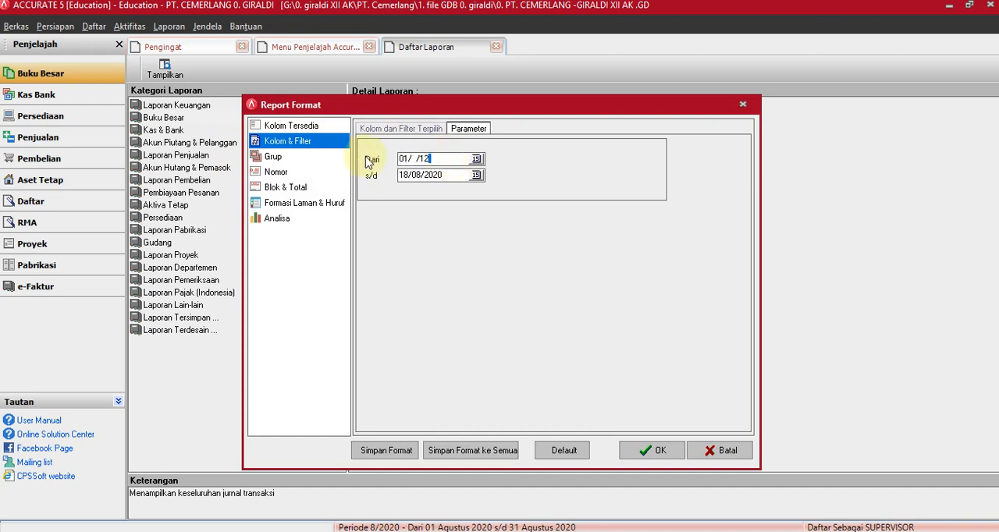
left_click_drag(449, 159, 414, 154)
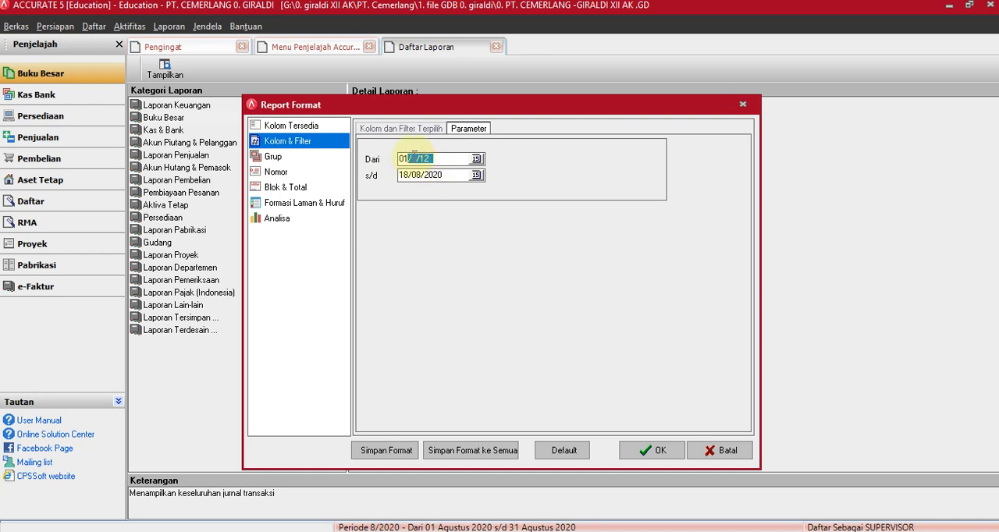
type("12/11")
key("Tab")
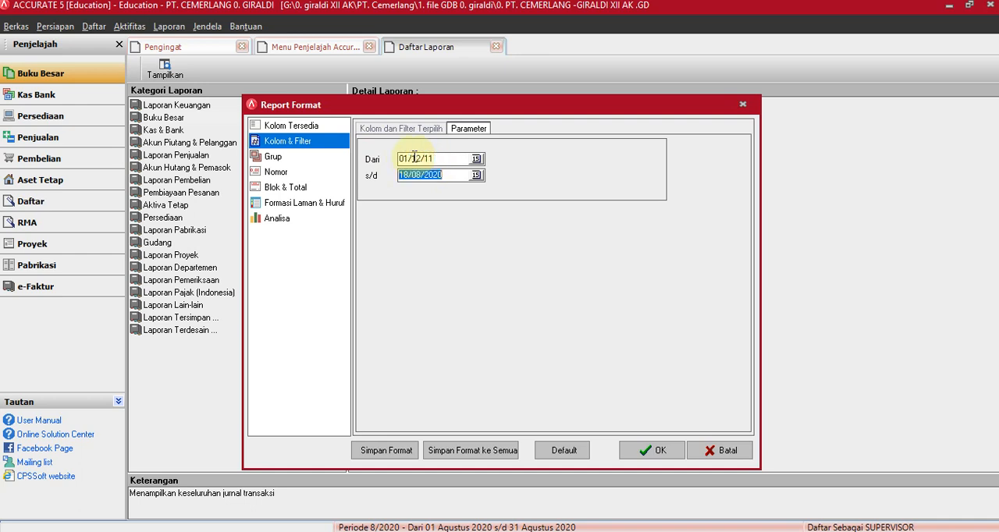
type("31/12/11")
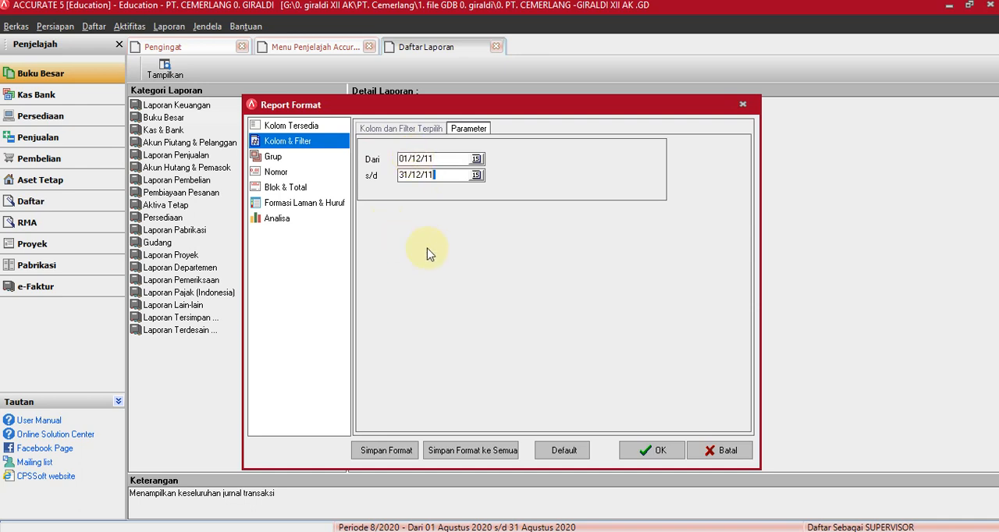
left_click(651, 450)
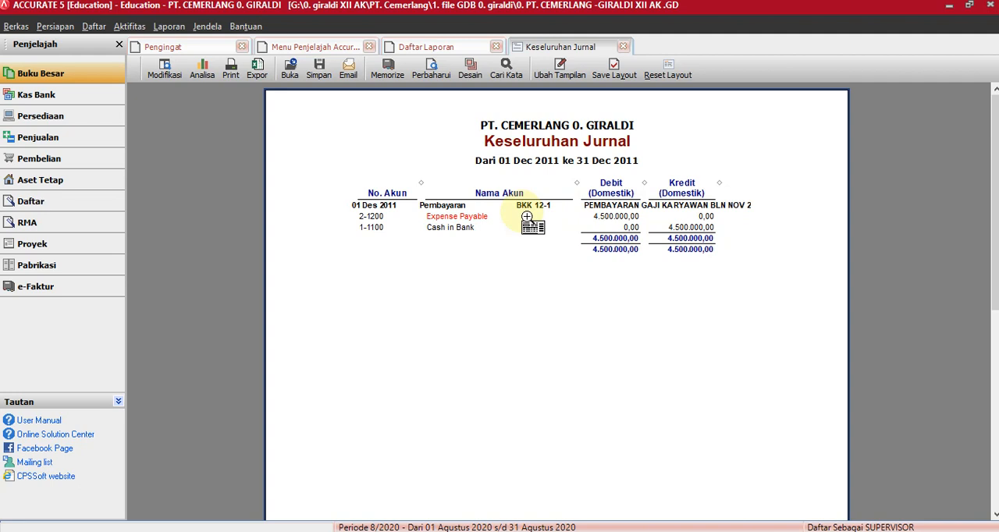
View the saved payment BKK 12-1 by going back from a new Kas Bank payment form, and close it.
left_click(41, 100)
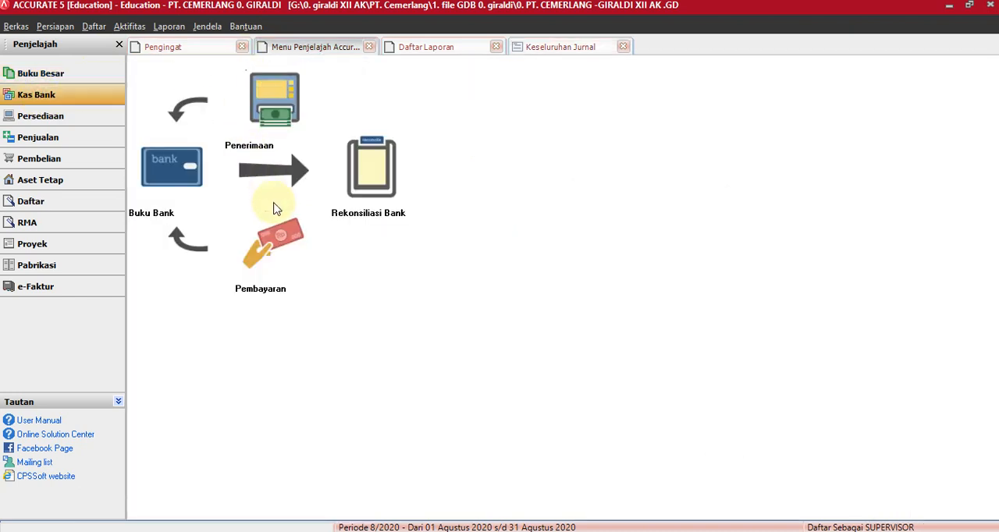
left_click(272, 250)
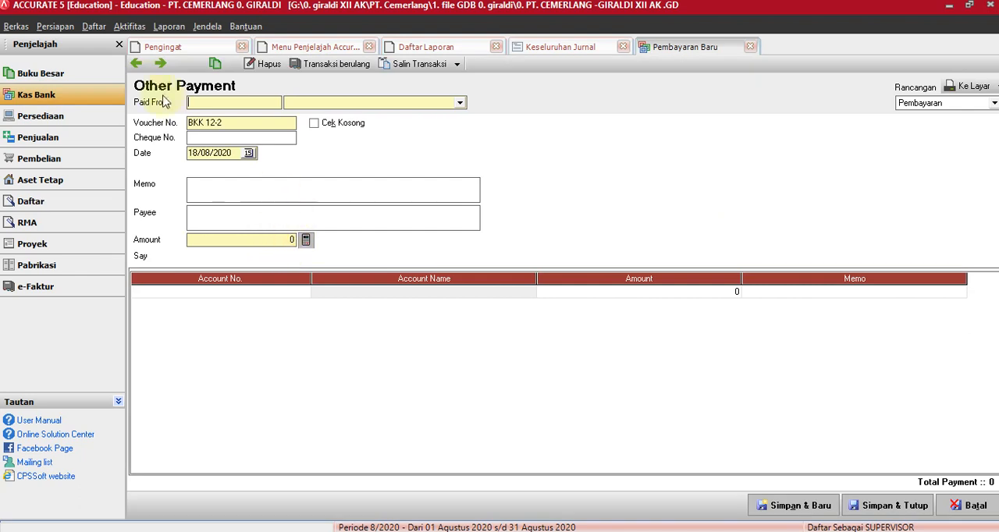
left_click(139, 65)
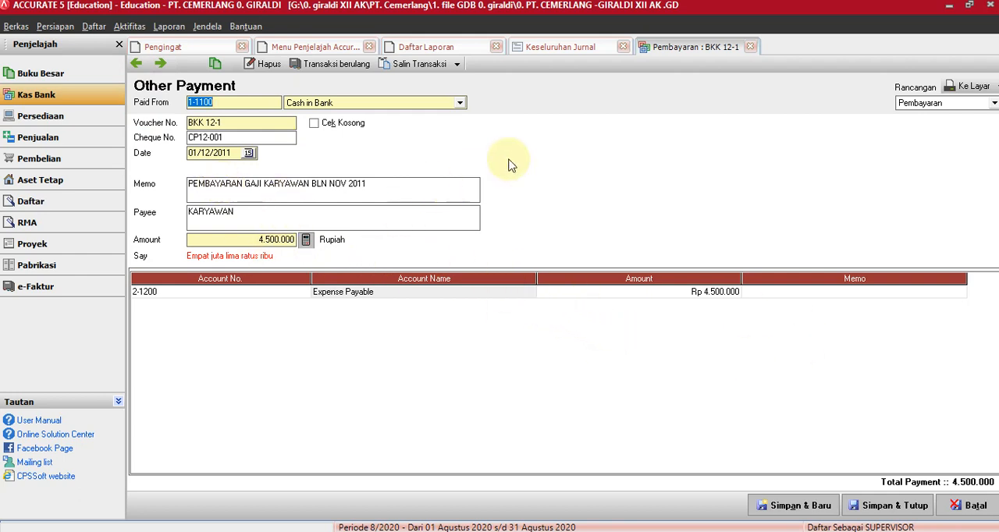
left_click(752, 48)
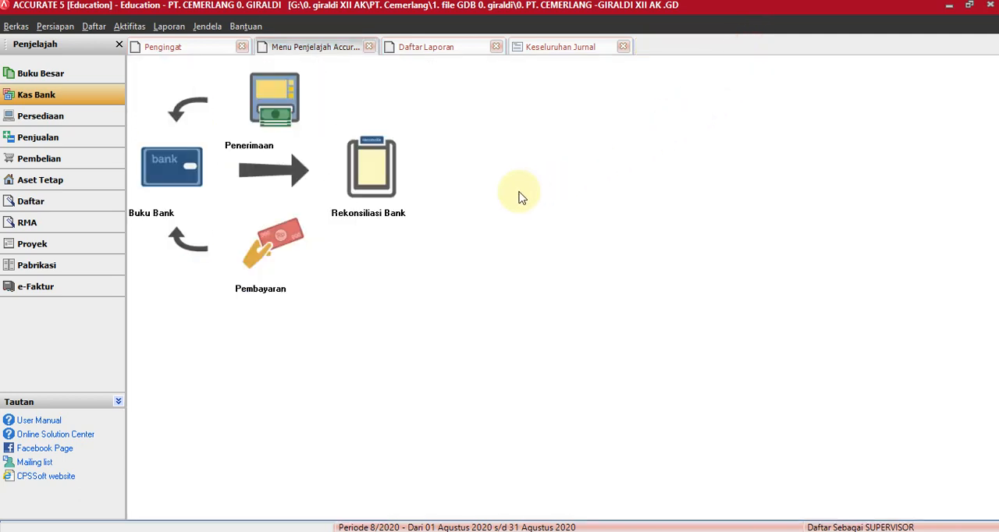
View the payment behind the Expense Payable debit in the Keseluruhan Jurnal report, and return to the report without saving.
left_click(576, 47)
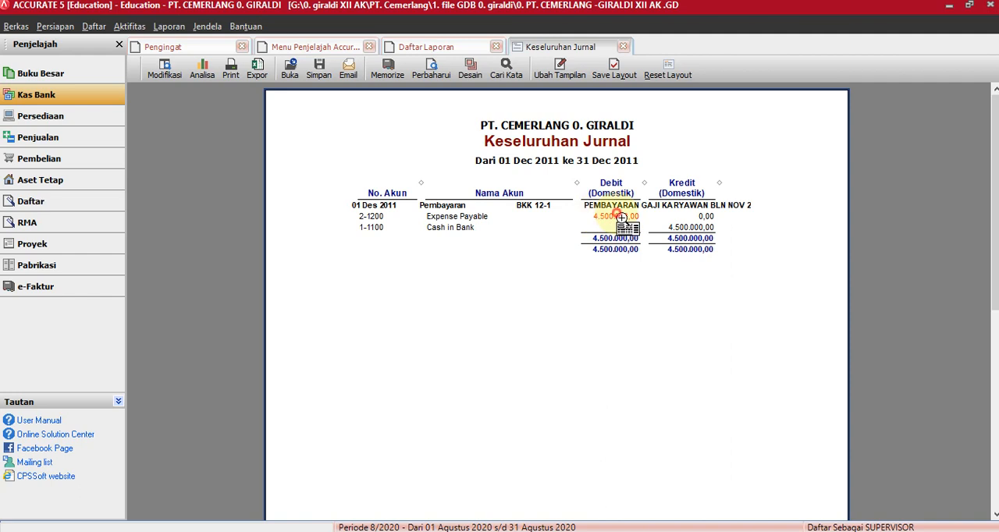
double_click(622, 218)
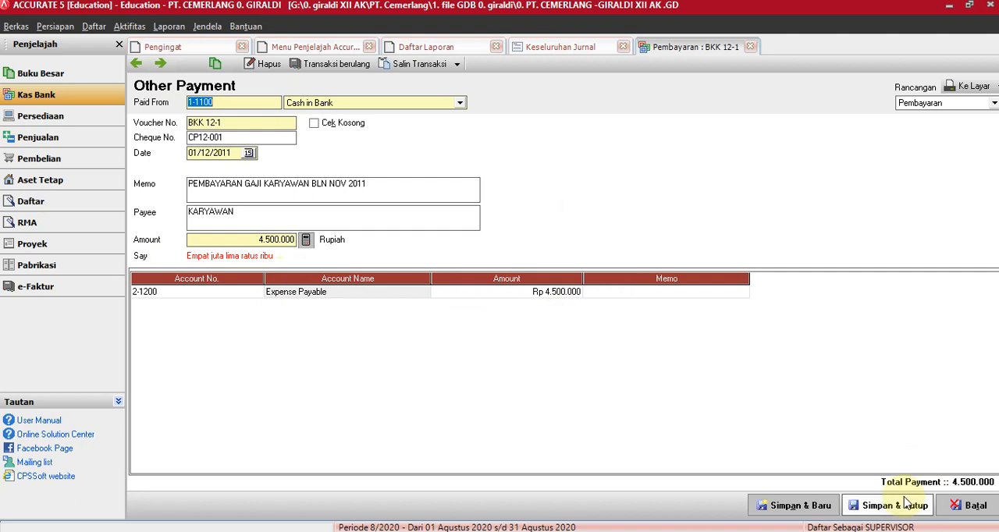
left_click(976, 508)
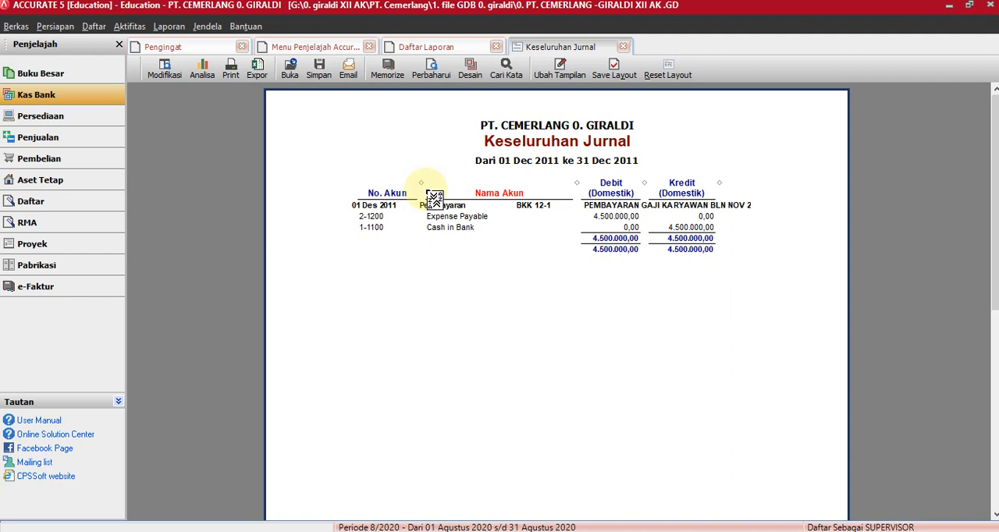
Close the Daftar Laporan report list and open a new Pembayaran form from the Kas Bank module.
left_click(469, 49)
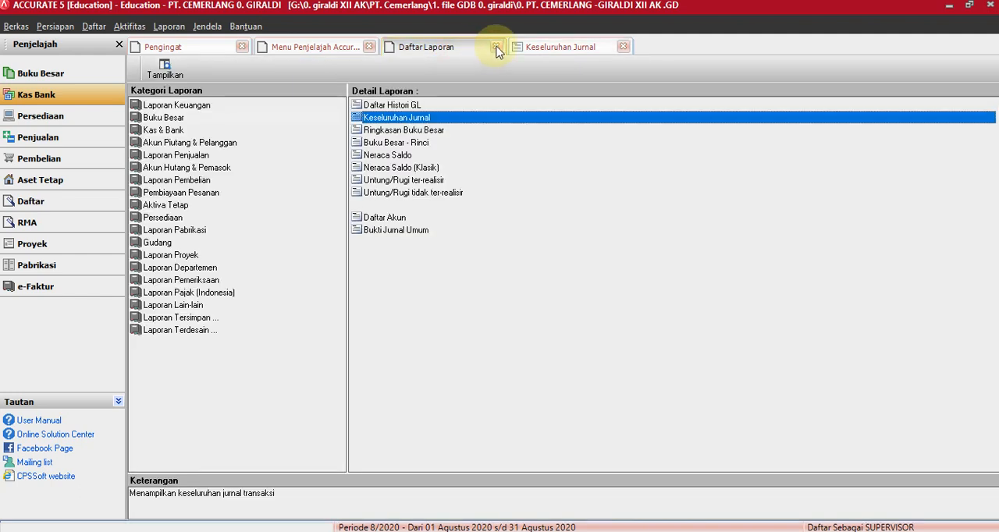
left_click(496, 48)
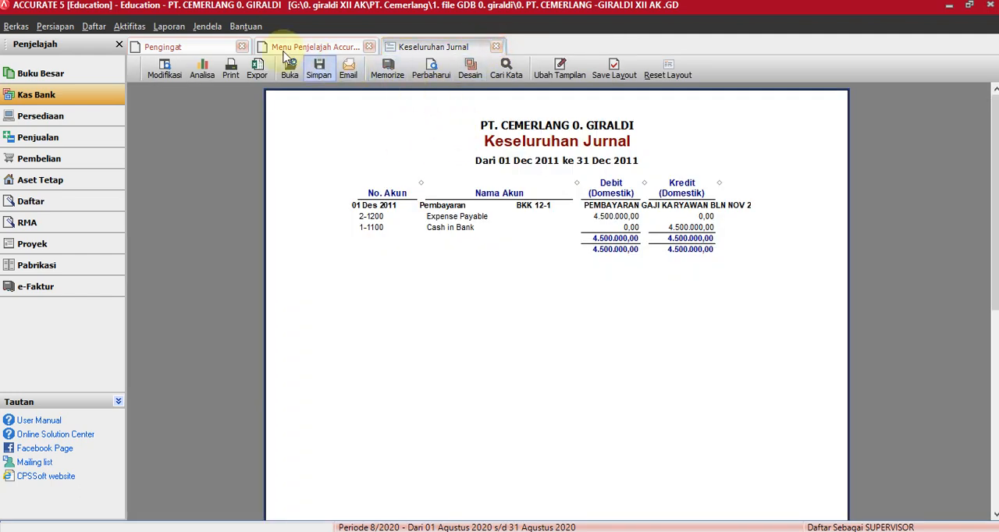
left_click(322, 47)
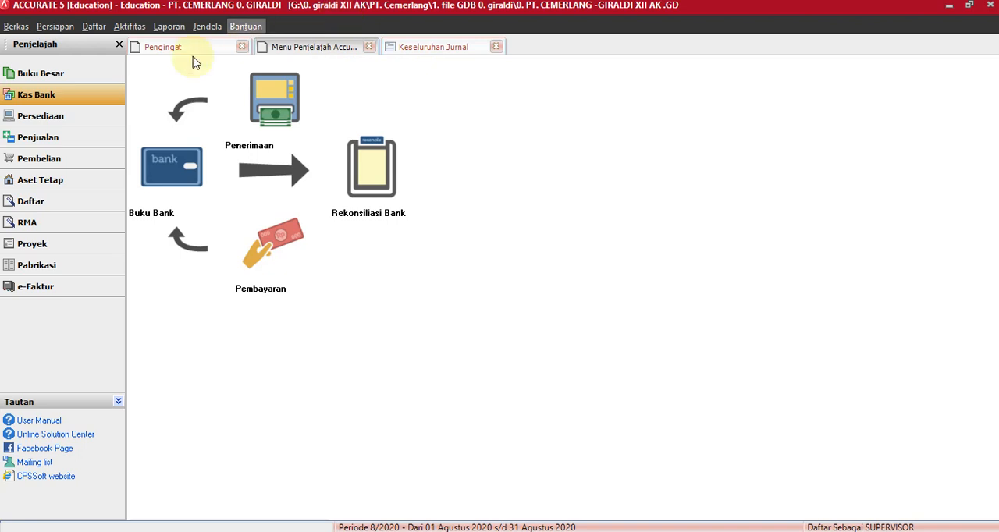
left_click(47, 97)
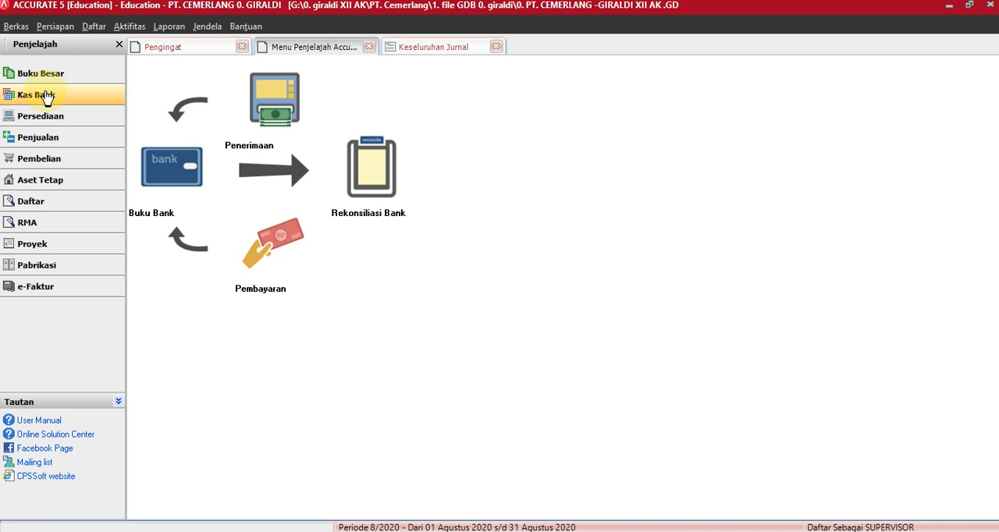
left_click(278, 269)
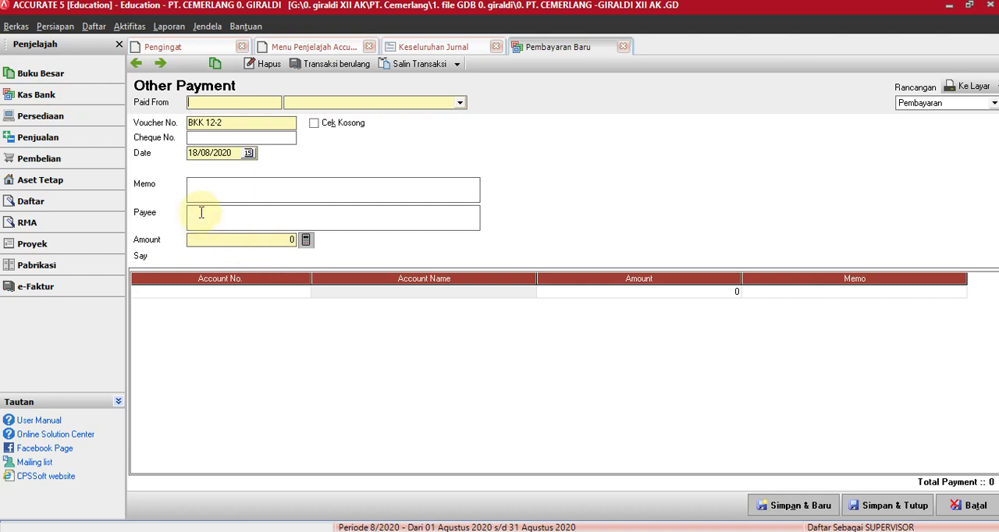
Set the payment to be paid from Petty Cash with voucher number V12-1.
left_click(460, 102)
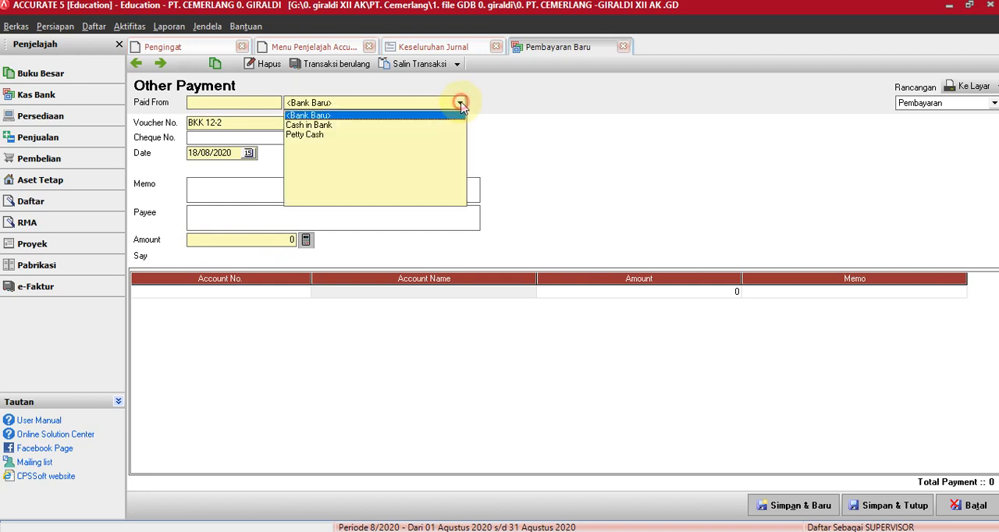
left_click(330, 136)
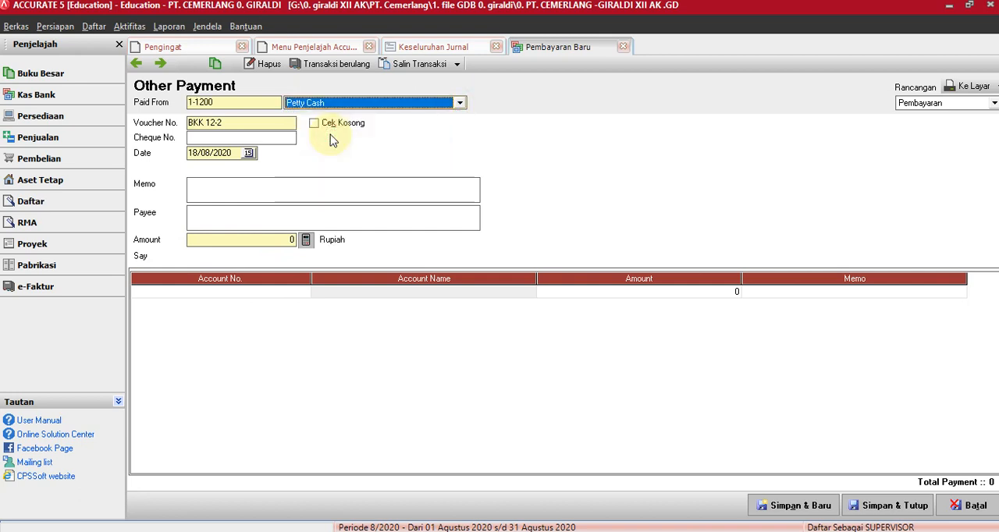
left_click(235, 122)
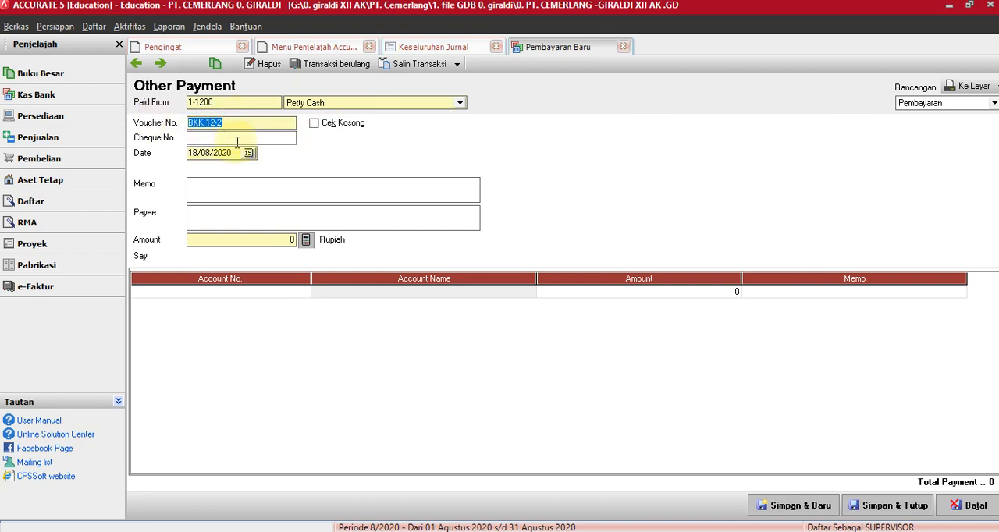
type("V")
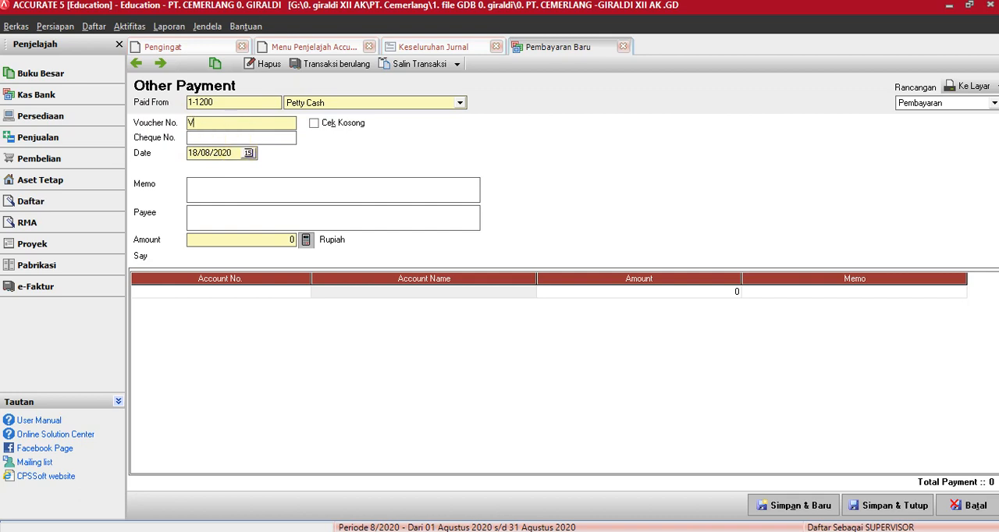
type("12-1")
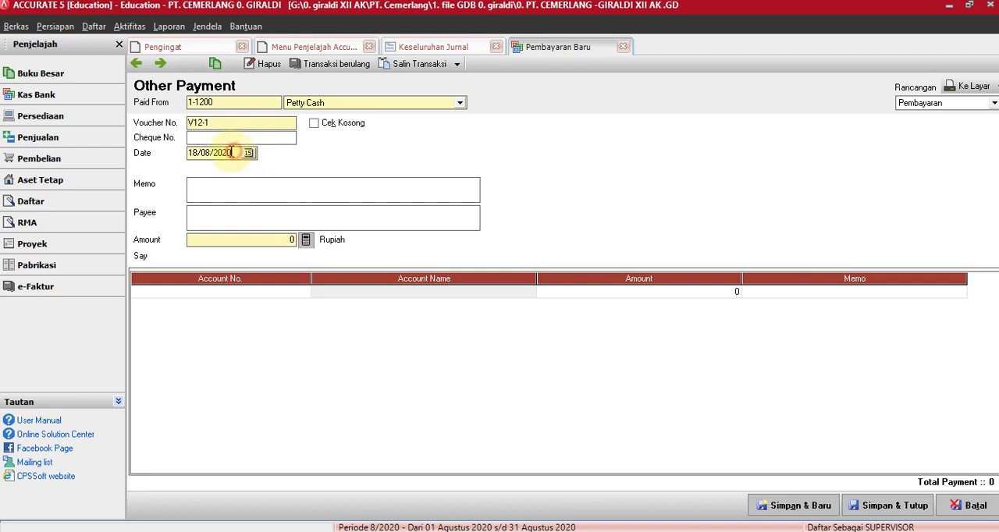
Set the payment date to 02/12/2011.
left_click_drag(232, 153, 191, 151)
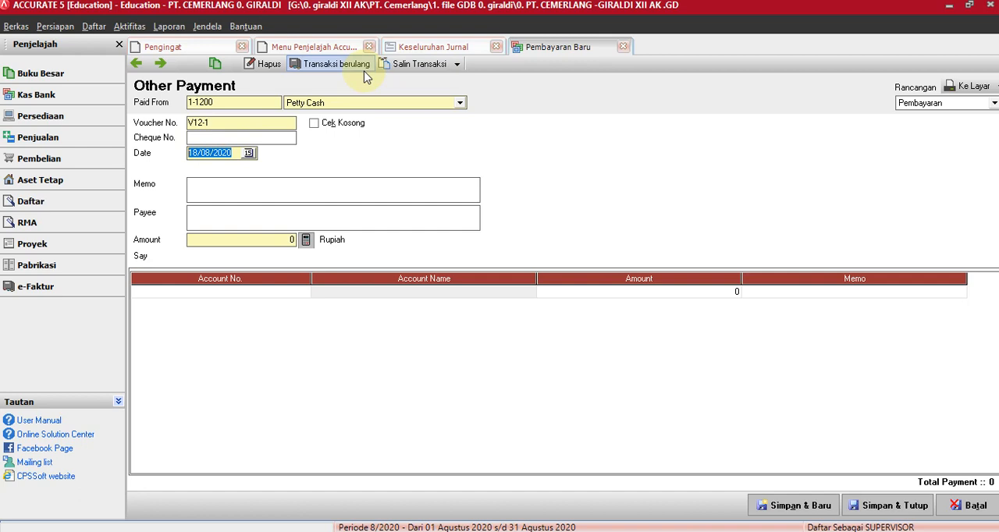
type("2/ /")
key("Right")
type("12/11")
Enter the memo "PEMBUATAN BROSUSR IKLAN" and the payee "PERCETAKAN I MEDIA" for the payment.
left_click(264, 188)
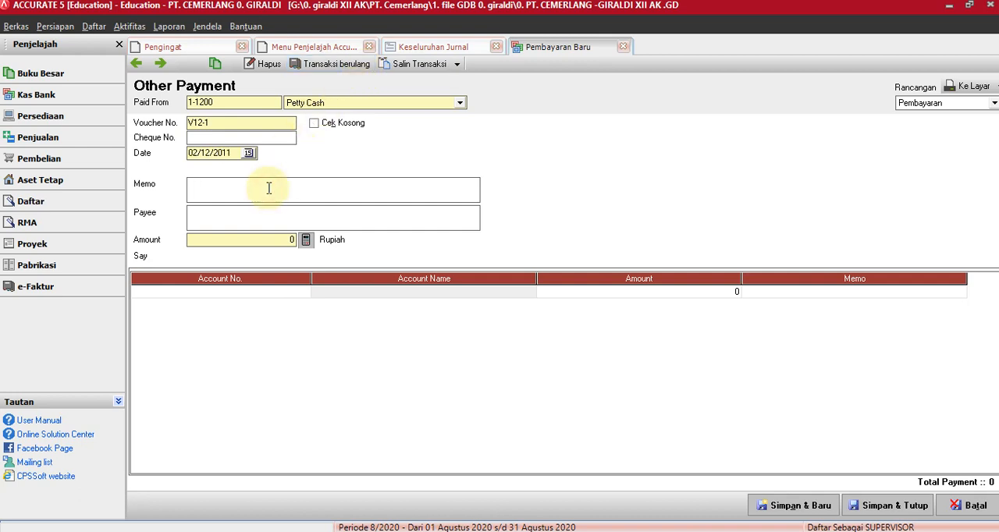
type("PEMBUATAN")
type("BROSUSR IKLAN")
left_click(257, 218)
type("PERCE")
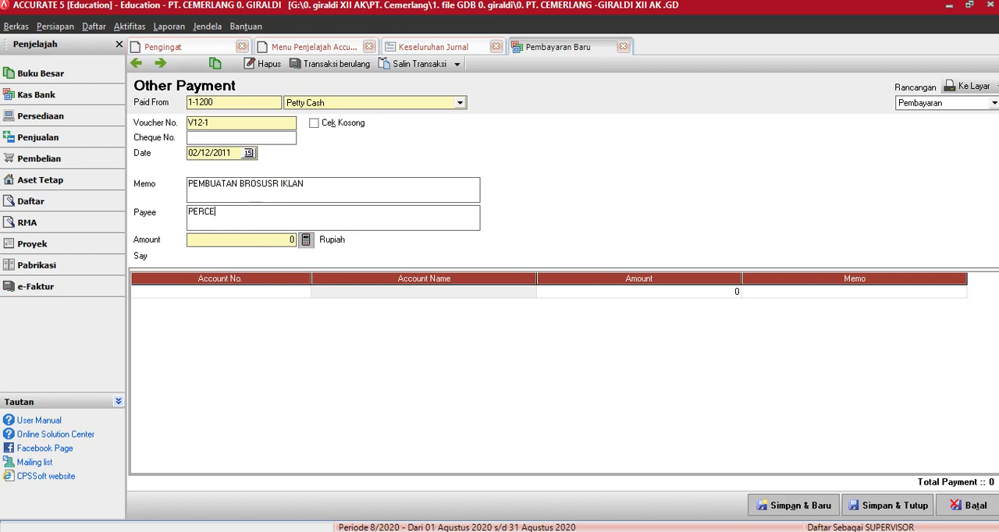
type("TAKAN I MEDIA")
Add account 6-1000 Advertising Expenses to the payment's first detail line by searching account names for "AD".
left_click(252, 303)
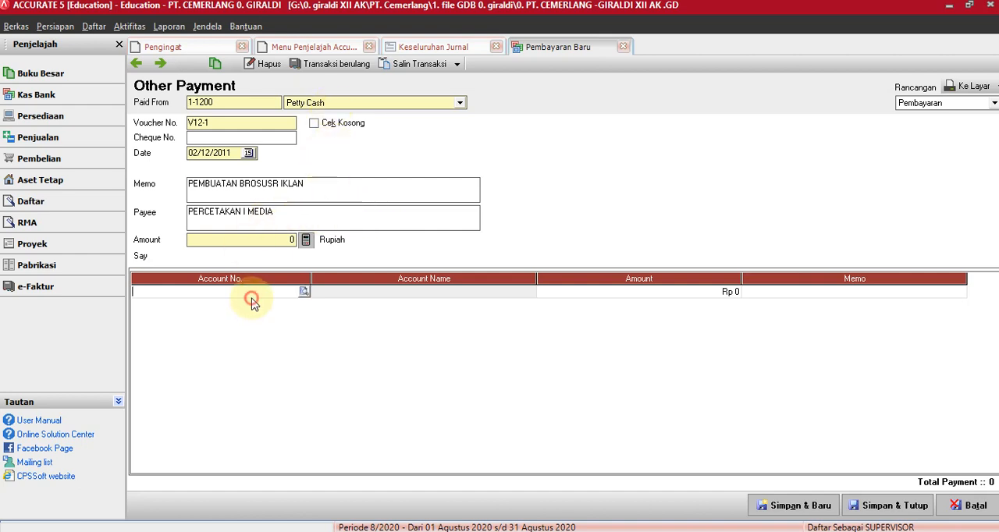
left_click(304, 291)
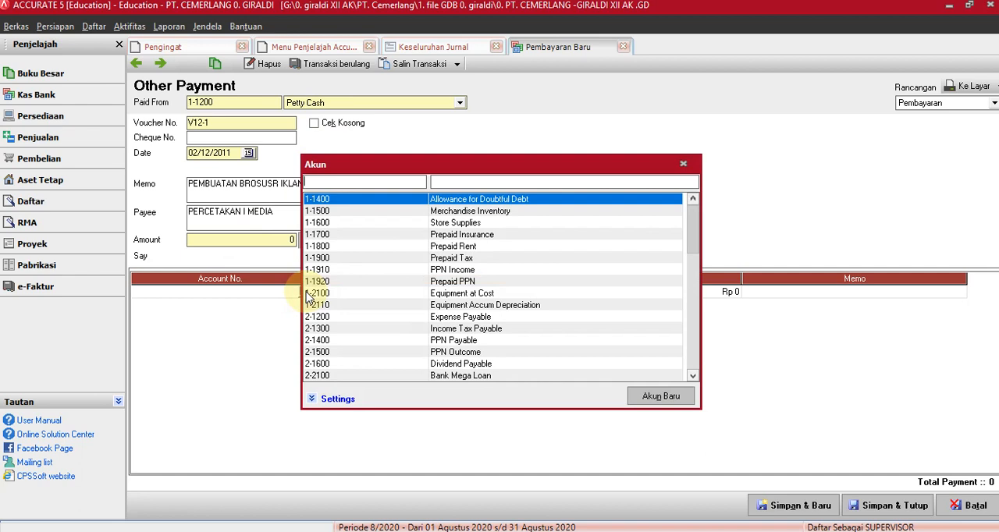
left_click(435, 182)
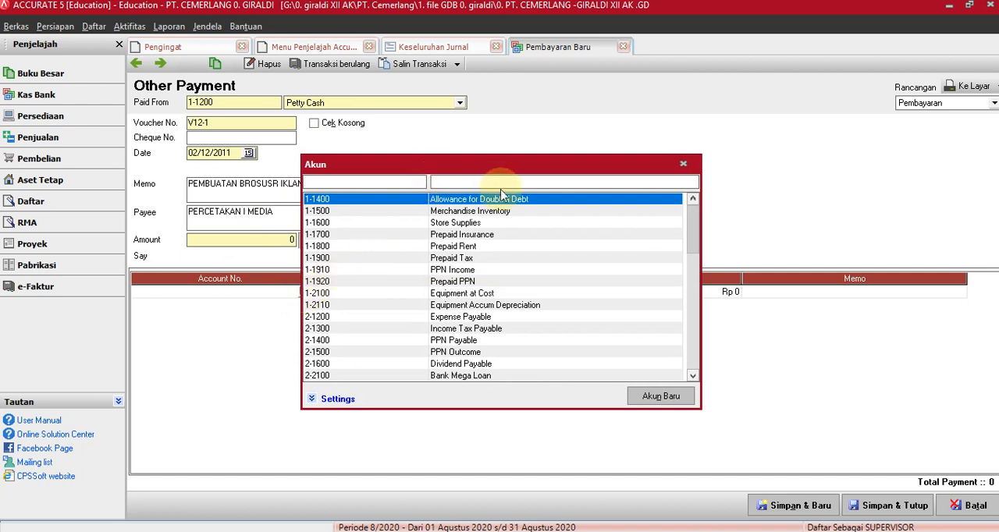
type("AD")
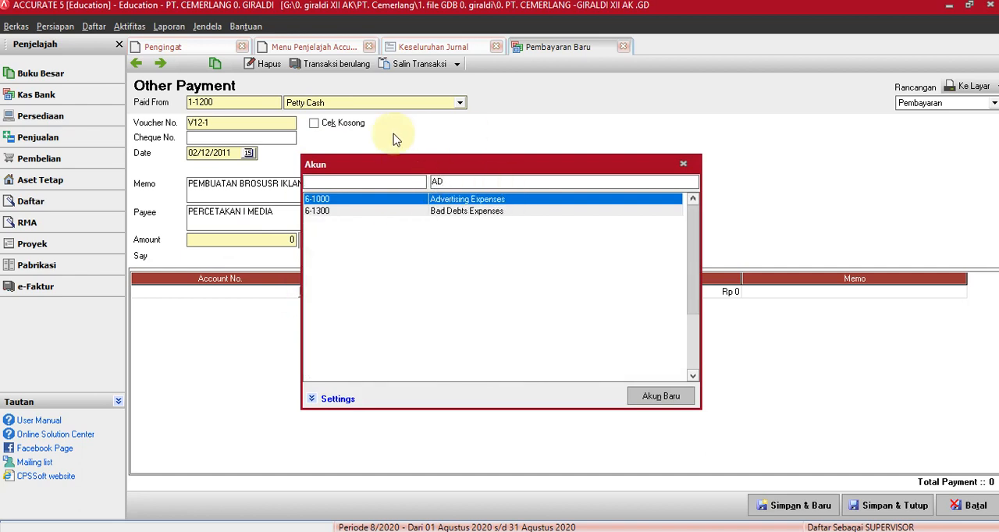
left_click(458, 202)
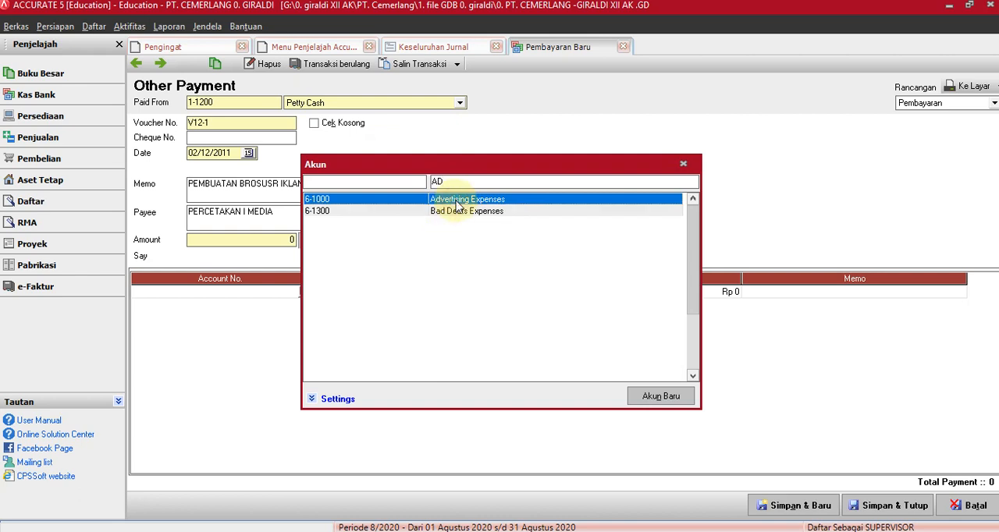
double_click(458, 202)
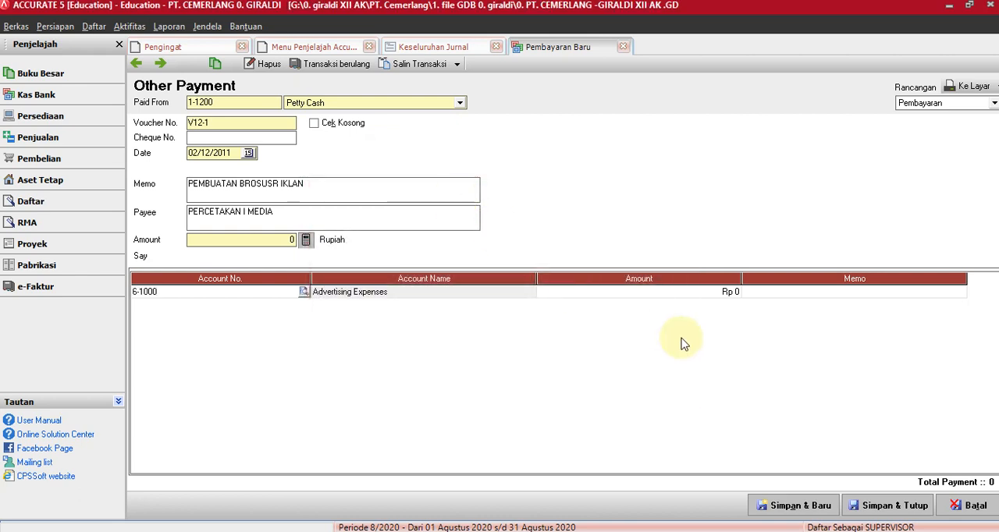
left_click(712, 294)
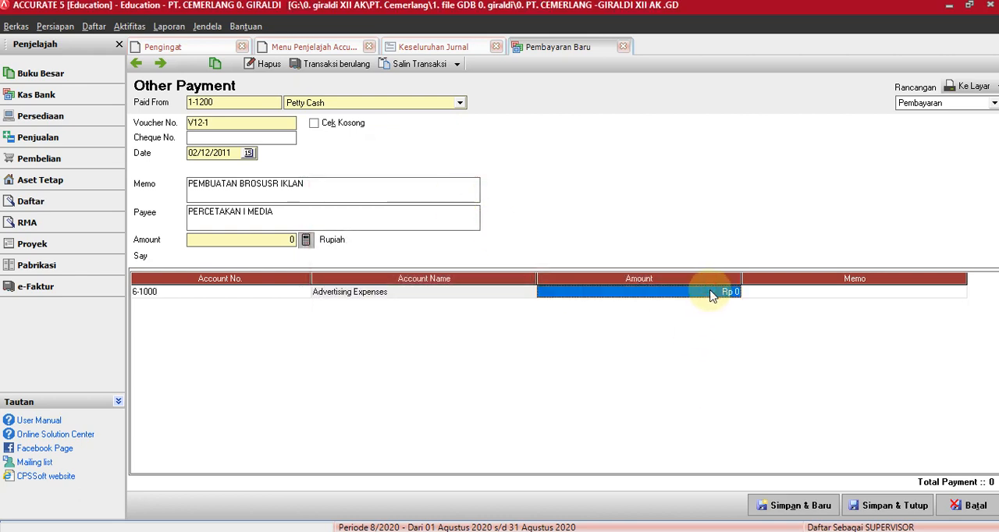
type("7.25")
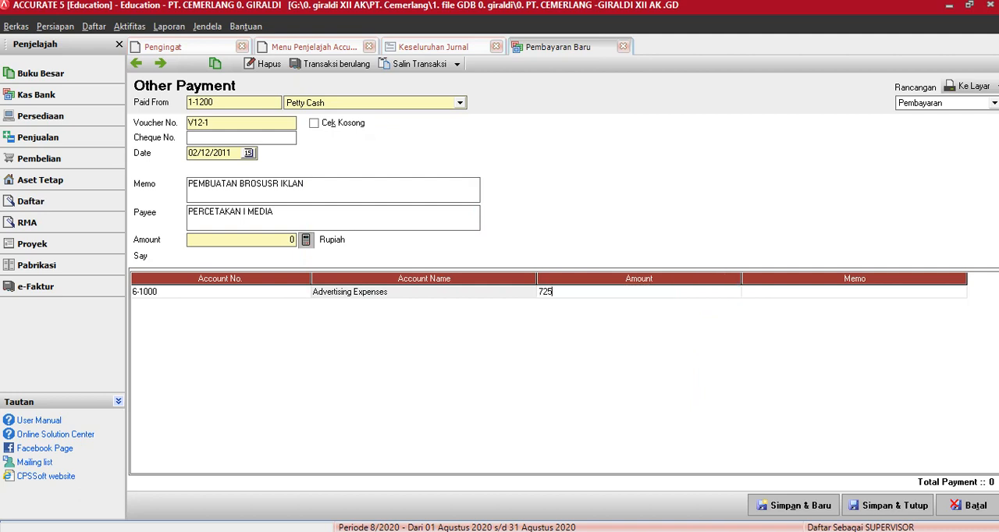
type("0.00")
key("Tab")
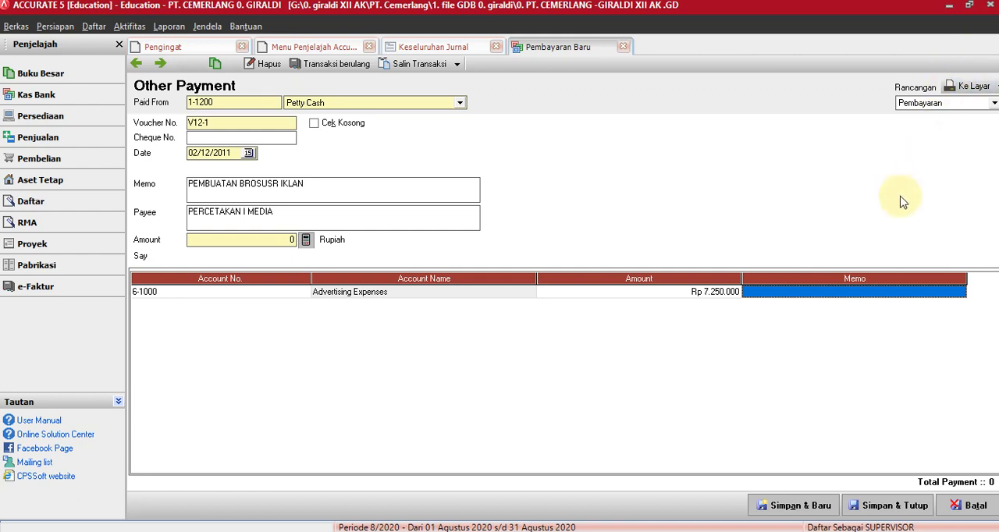
Set the Advertising Expenses line amount to Rp 725.000 and calculate the payment's header amount from the detail total.
left_click(724, 299)
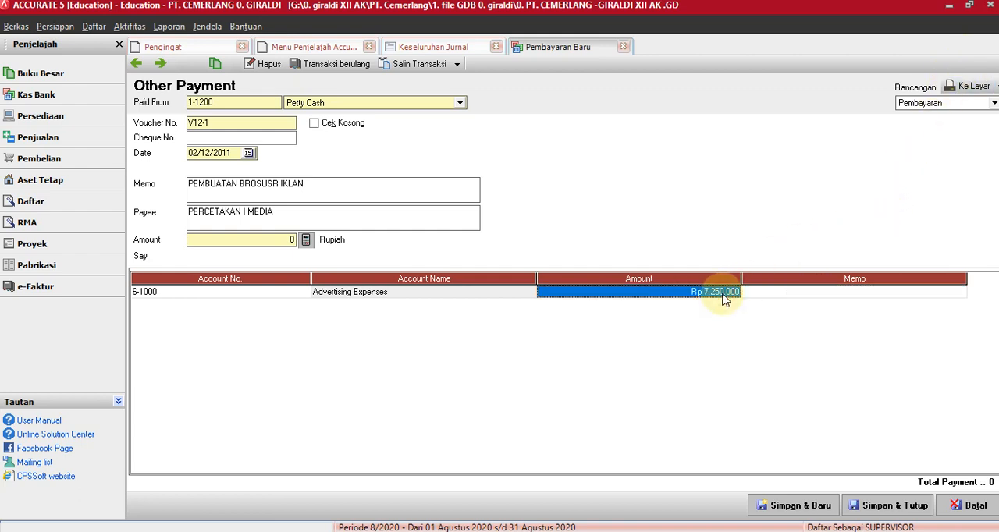
key("BackSpace")
type("72")
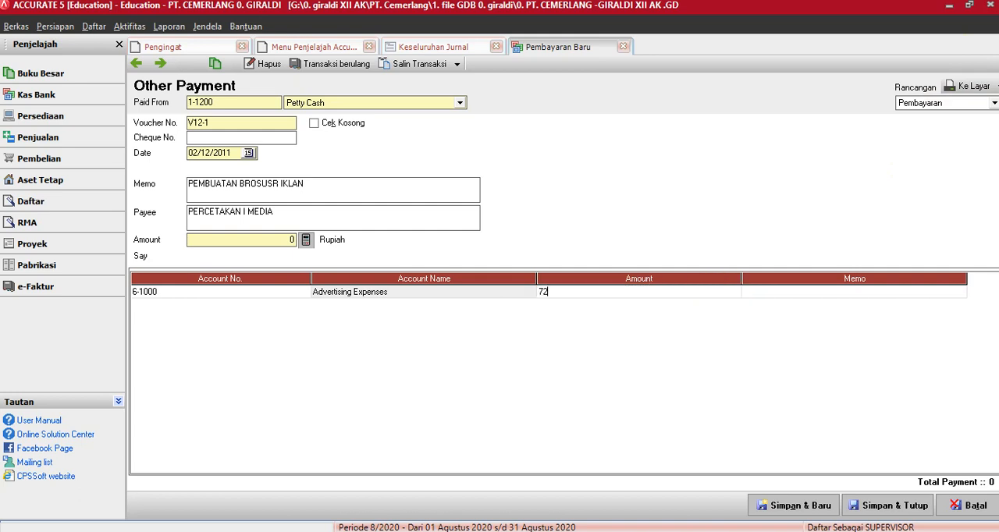
type("5000")
left_click(308, 241)
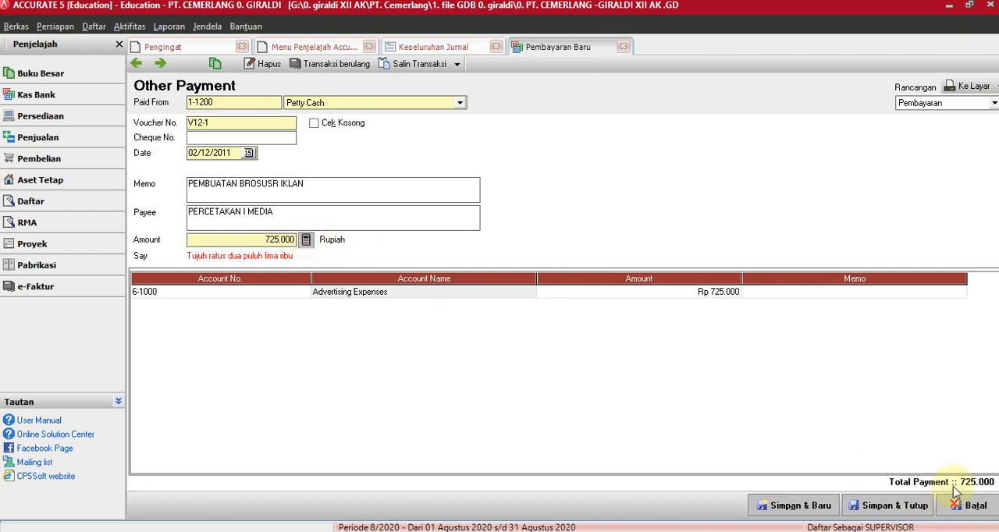
Save and close the payment, and refresh the Keseluruhan Jurnal report.
left_click(865, 507)
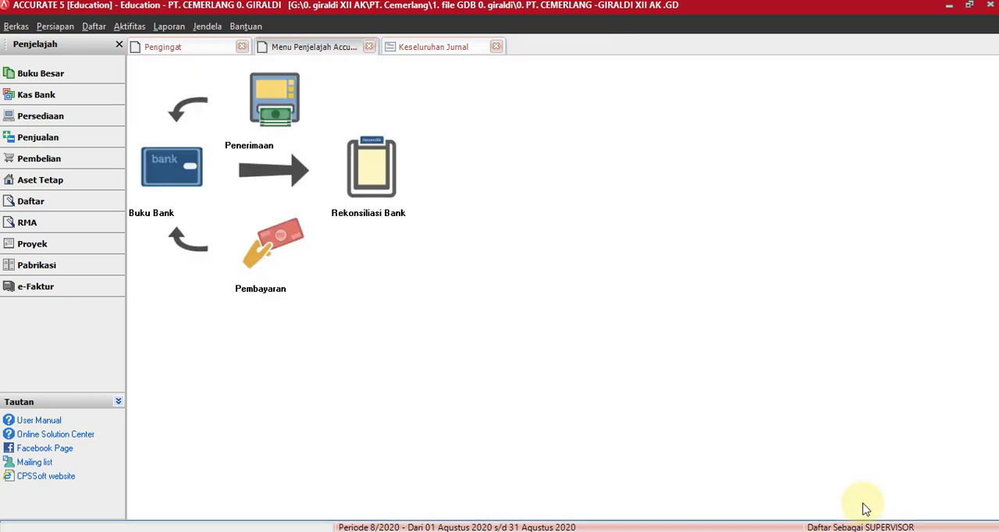
left_click(413, 48)
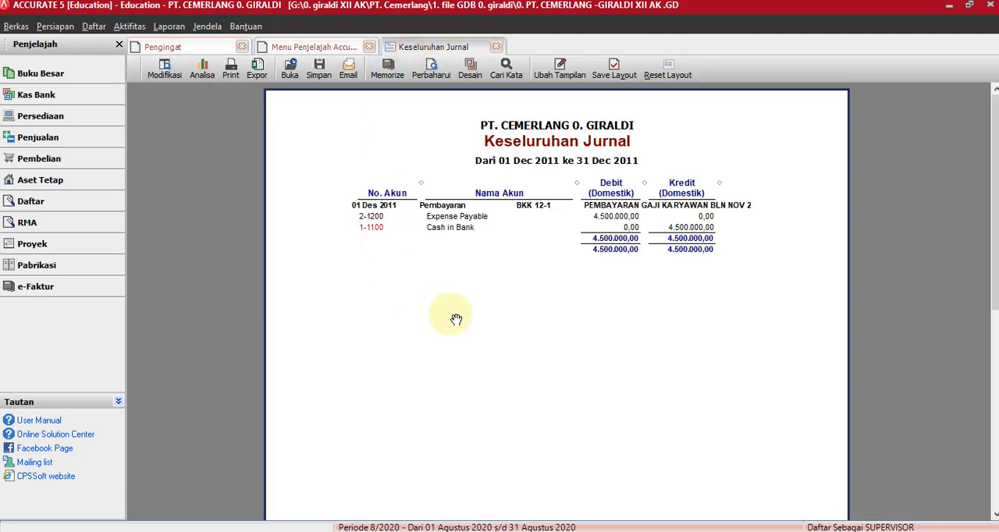
left_click(429, 70)
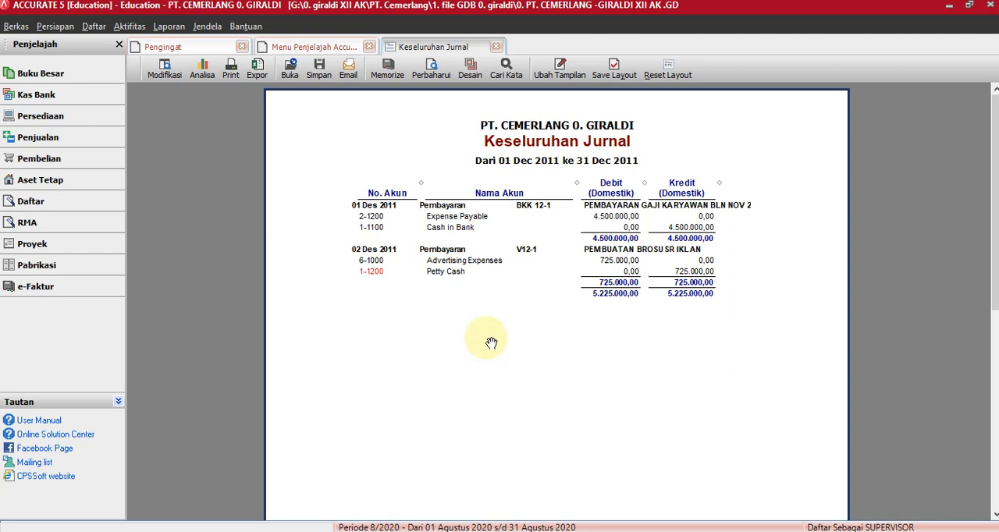
Open a new Penerimaan Penjualan form from the Penjualan module and choose Daya Elektronik as the paying customer.
left_click(43, 138)
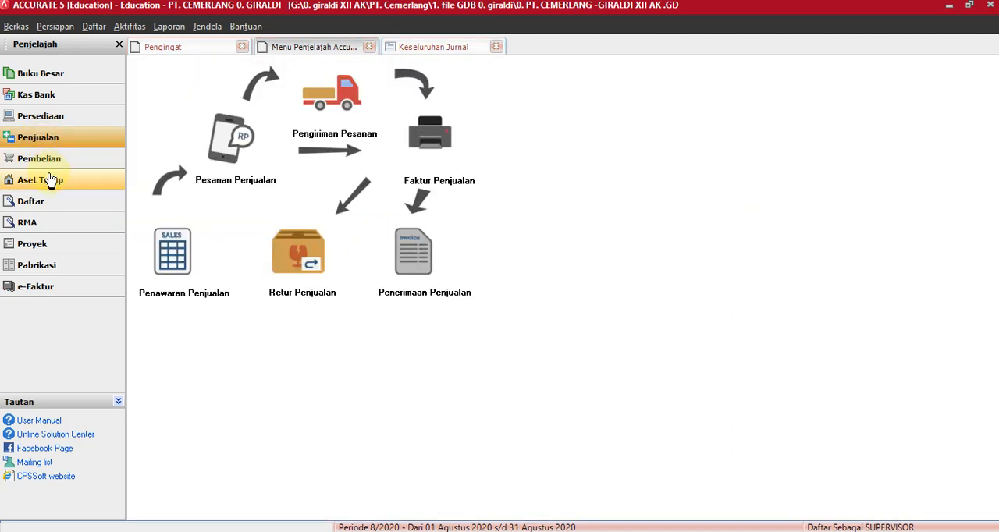
left_click(413, 261)
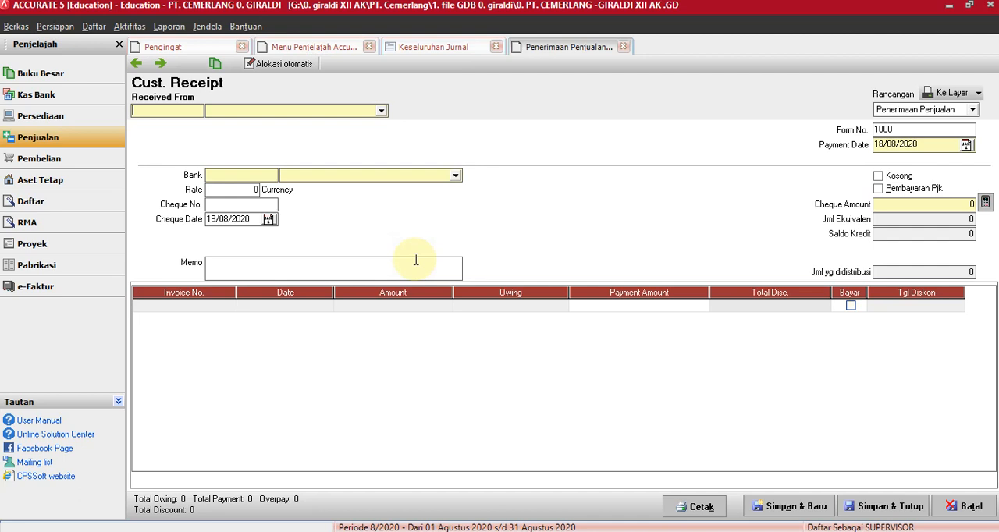
left_click(380, 112)
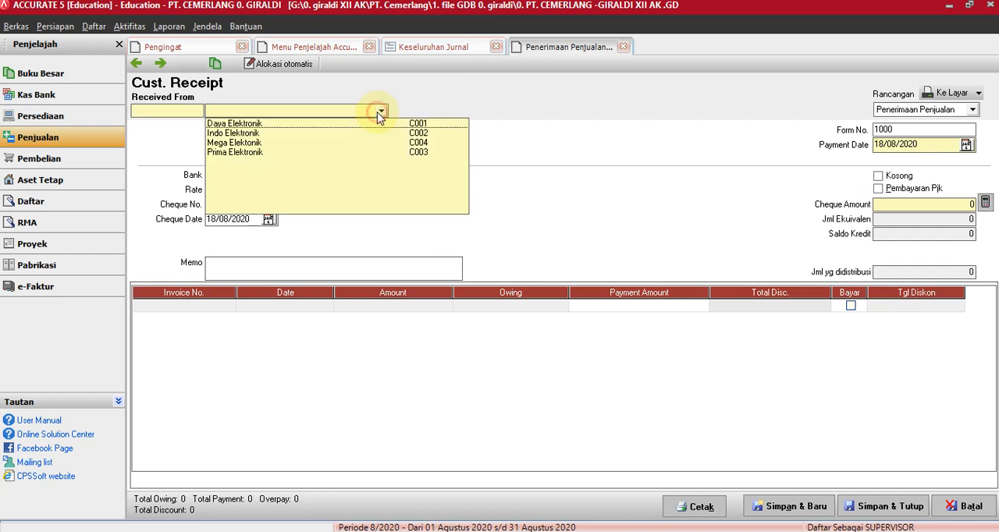
left_click(239, 125)
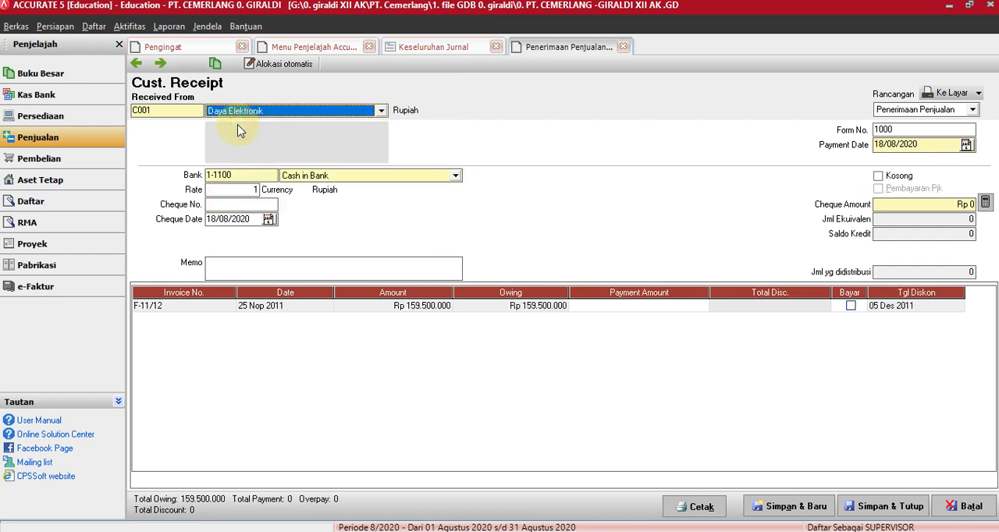
Set the customer receipt's form number to BKM12-1 and its payment date to 03/12/2011.
double_click(897, 131)
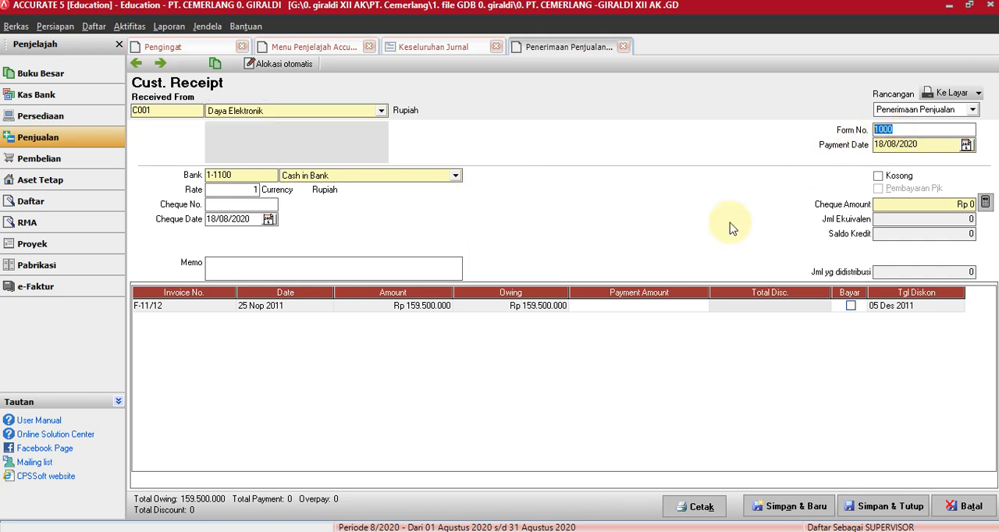
type("BKM12-1")
double_click(932, 145)
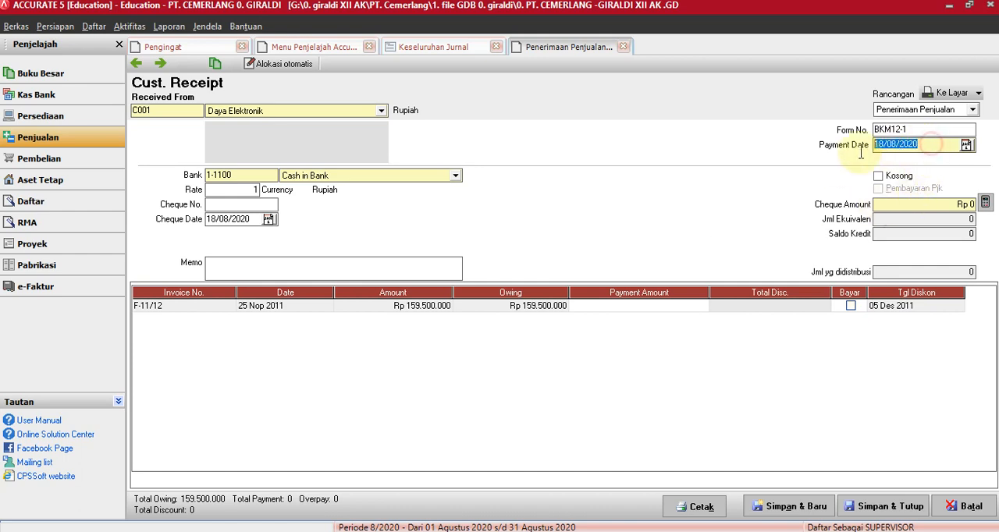
type("3 /12/")
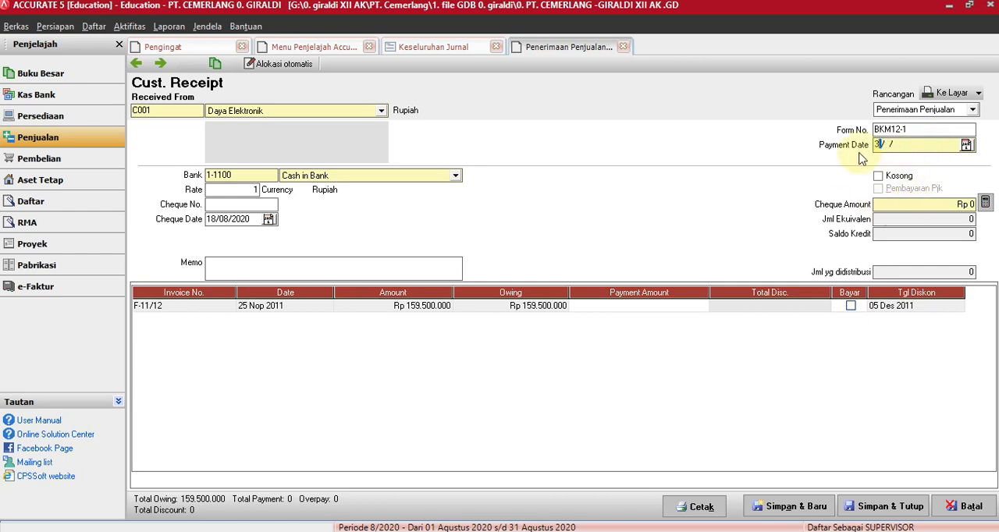
type("11")
Enter BS21 as the receipt's cheque number and set the cheque date to 03/12/2011.
left_click(229, 204)
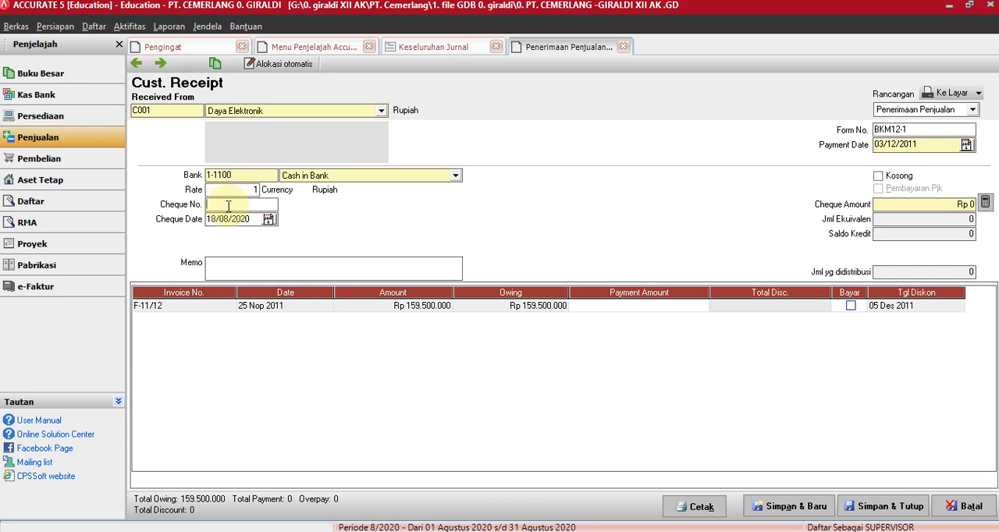
type("BS21")
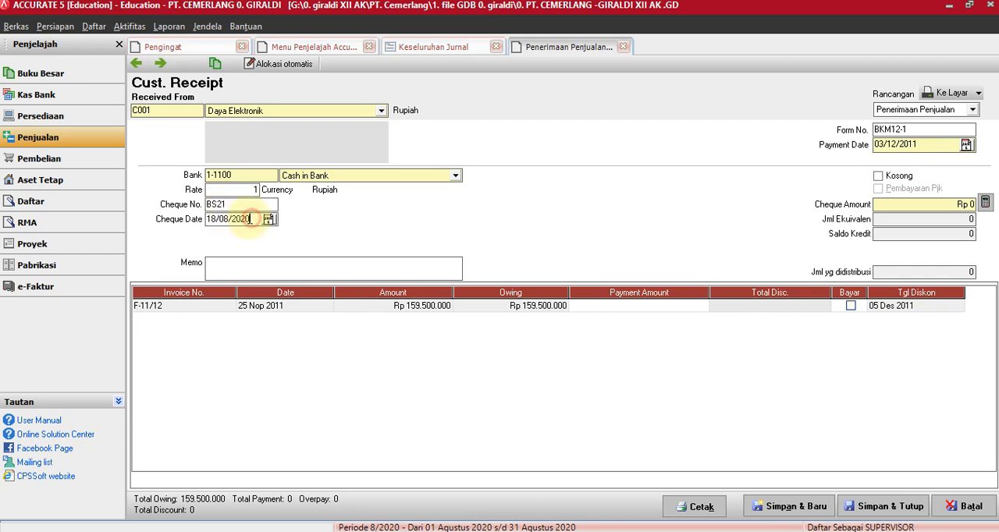
left_click_drag(252, 220, 205, 216)
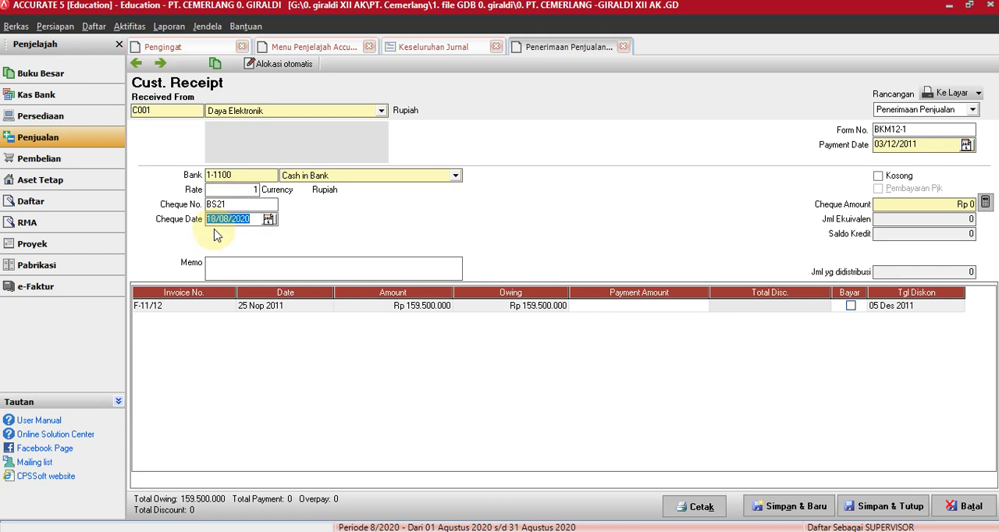
type("3 /12/11")
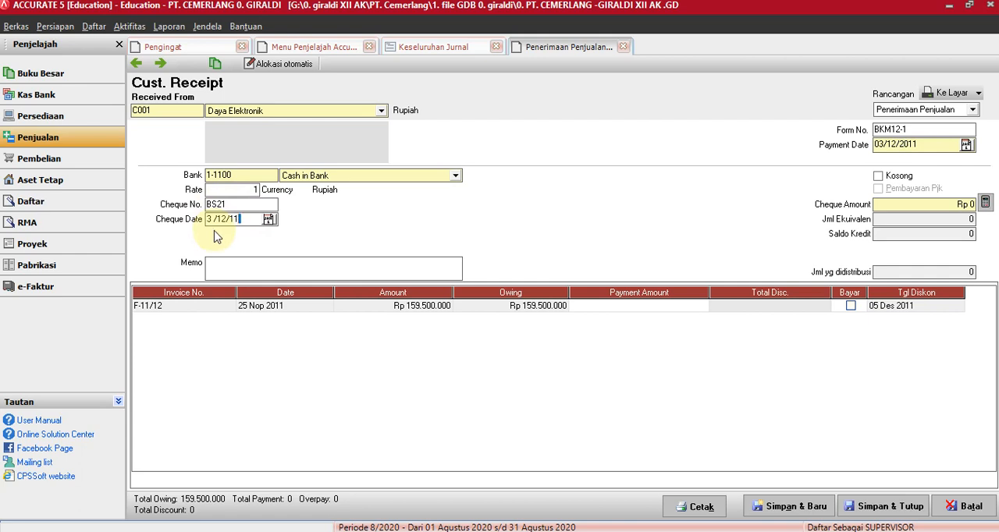
Enter the memo "PELUNASAN FAKTUR F11-12" and mark invoice F-11/12 for full payment.
left_click(222, 266)
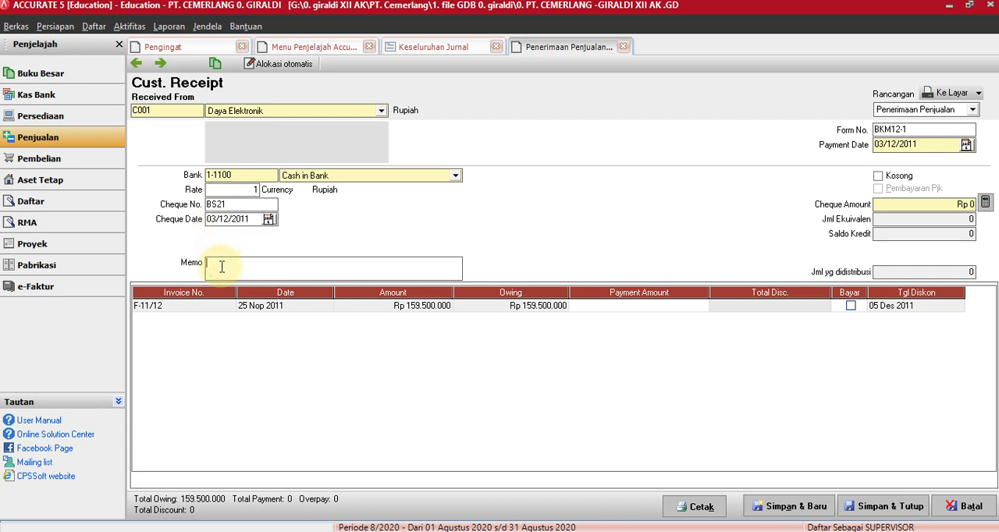
type("P")
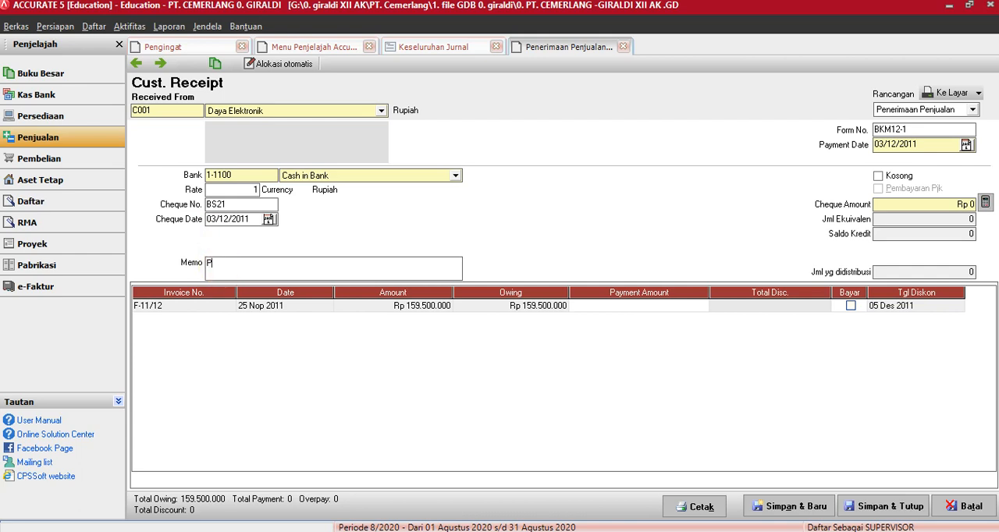
type("ELUNASAN FAKTUR F11")
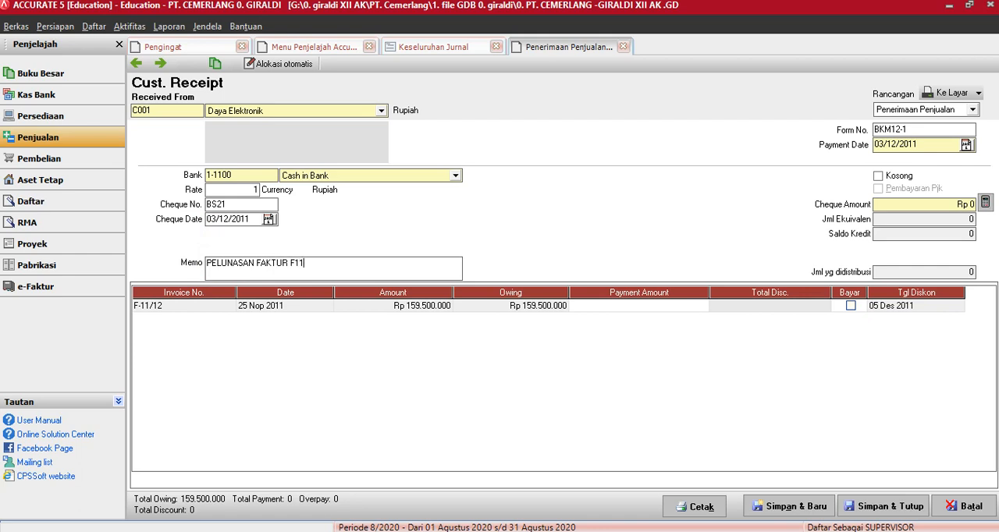
type("-12")
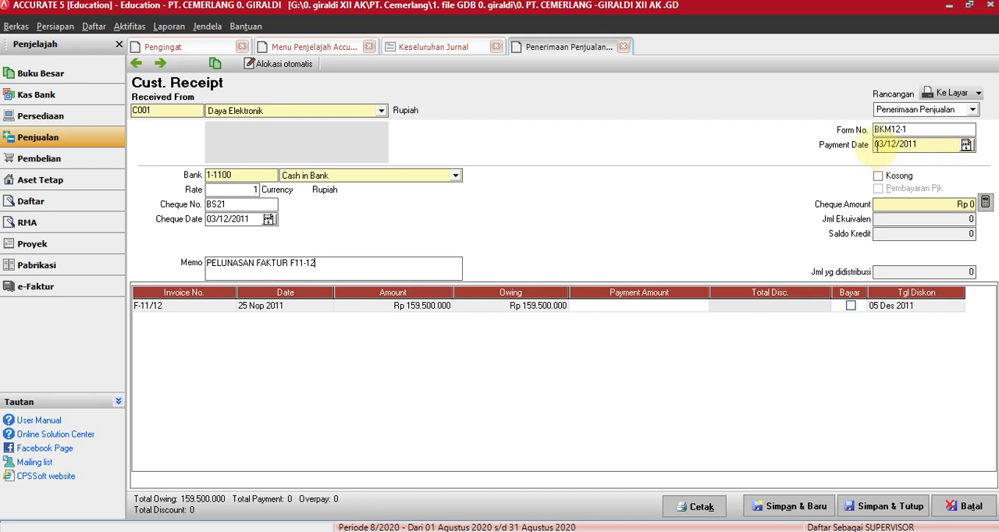
left_click(224, 219)
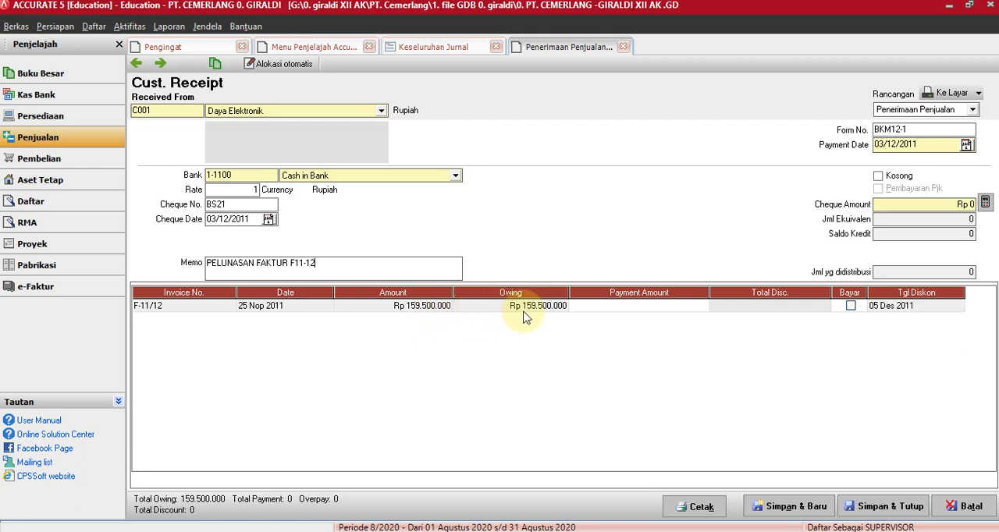
left_click(849, 307)
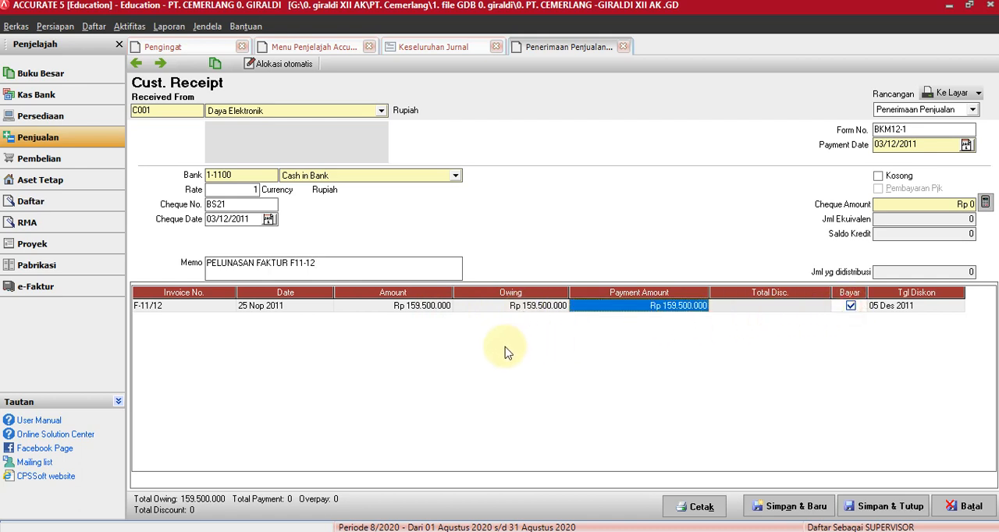
left_click(731, 309)
left_click(727, 311)
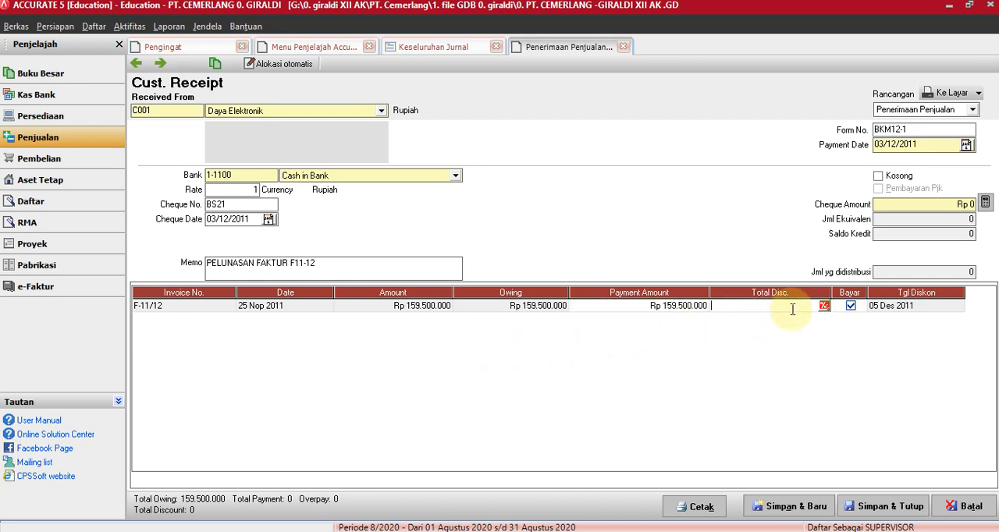
left_click(825, 306)
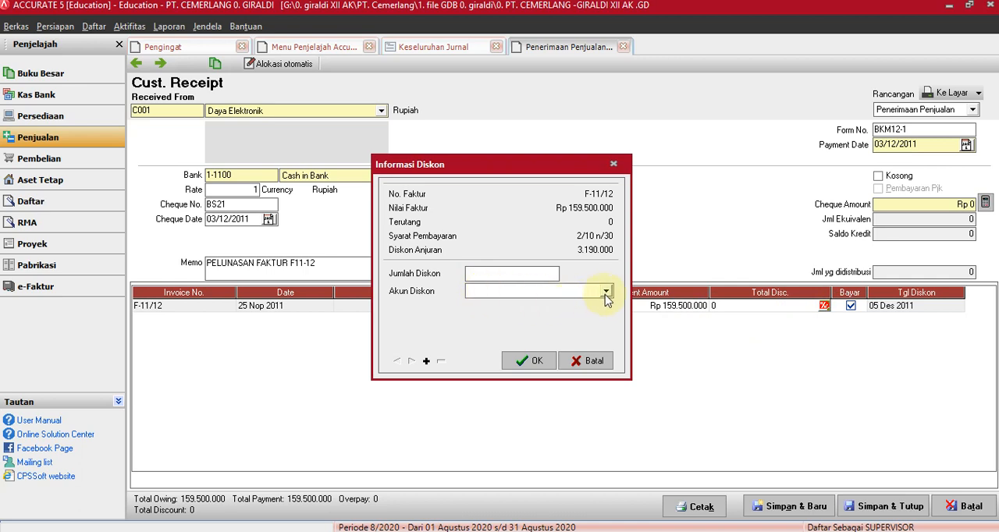
left_click(470, 274)
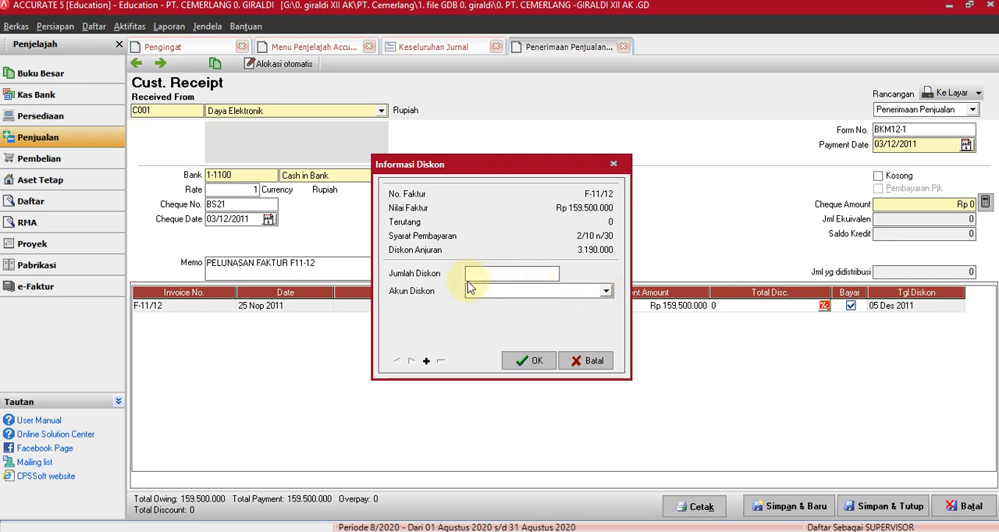
left_click(606, 292)
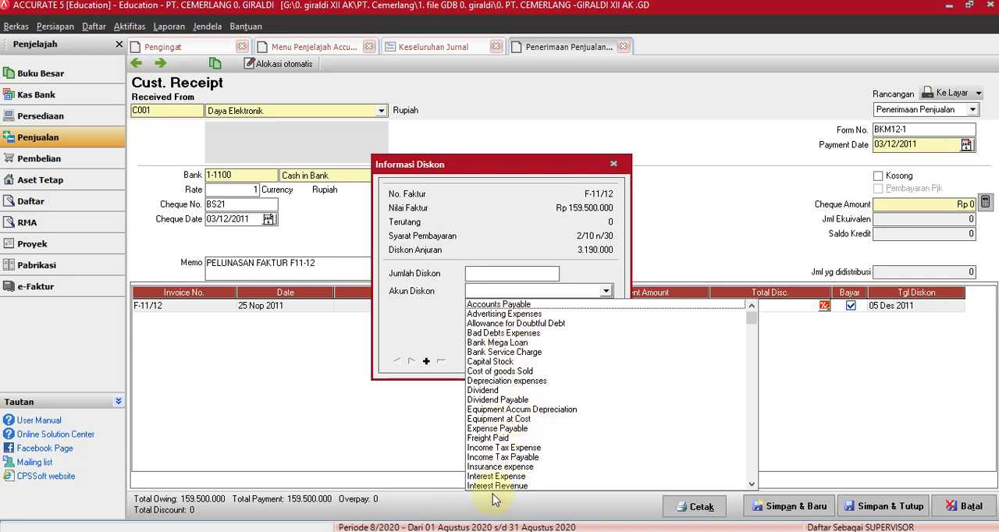
left_click(508, 430)
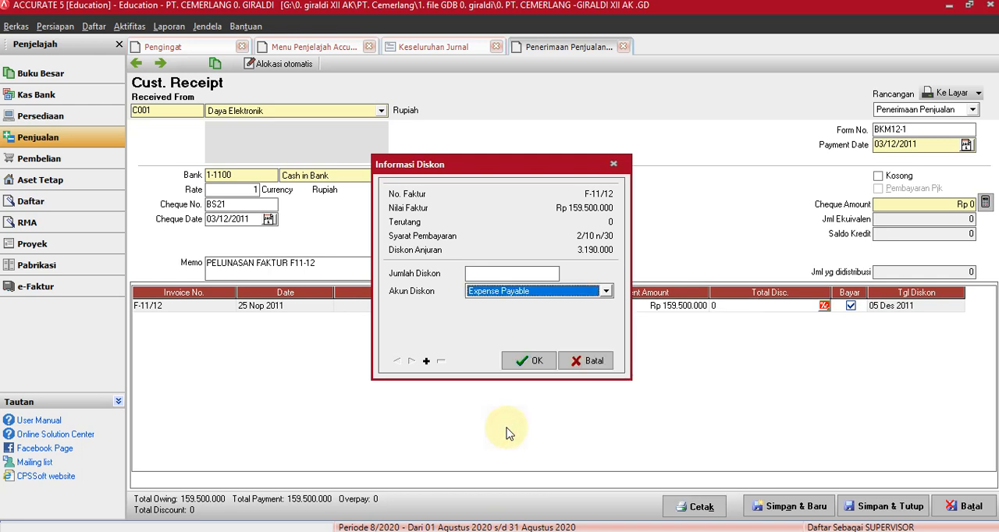
left_click(607, 291)
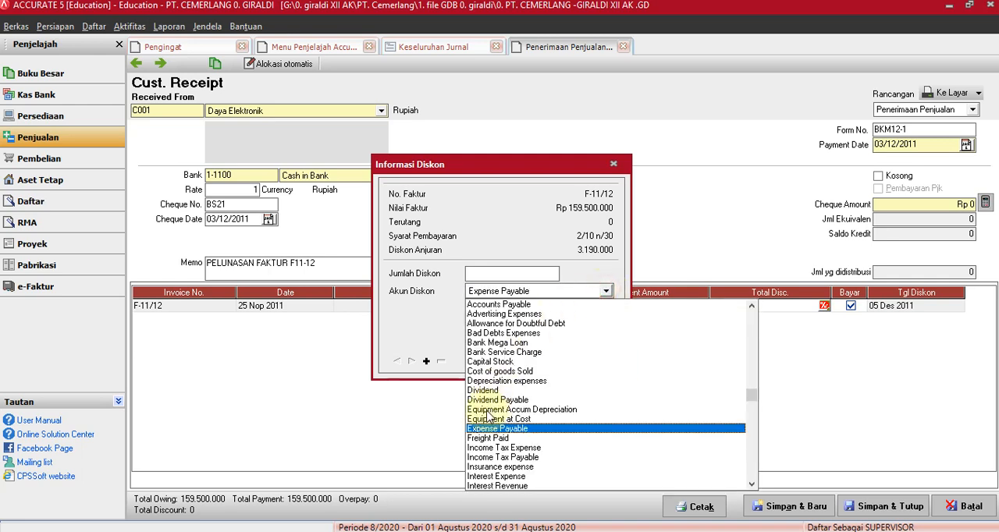
left_click(752, 419)
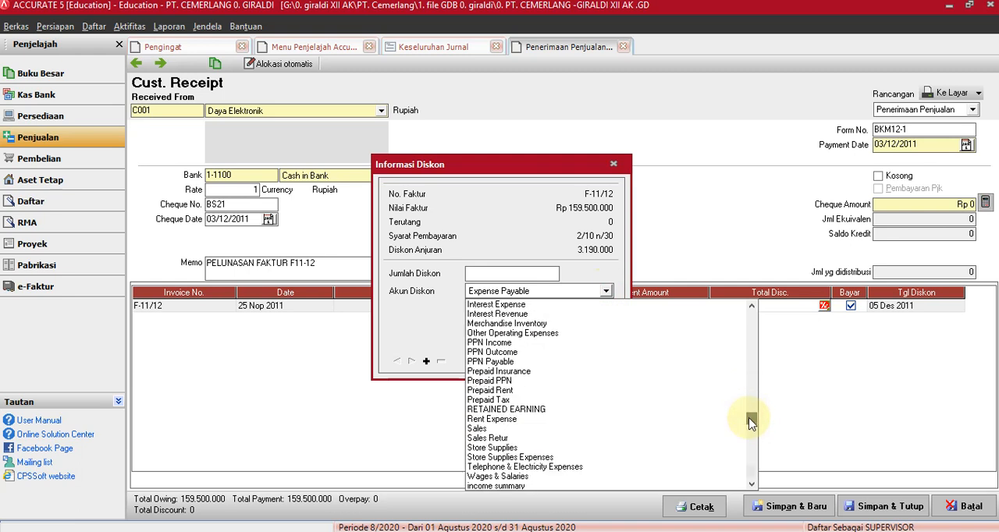
left_click(487, 429)
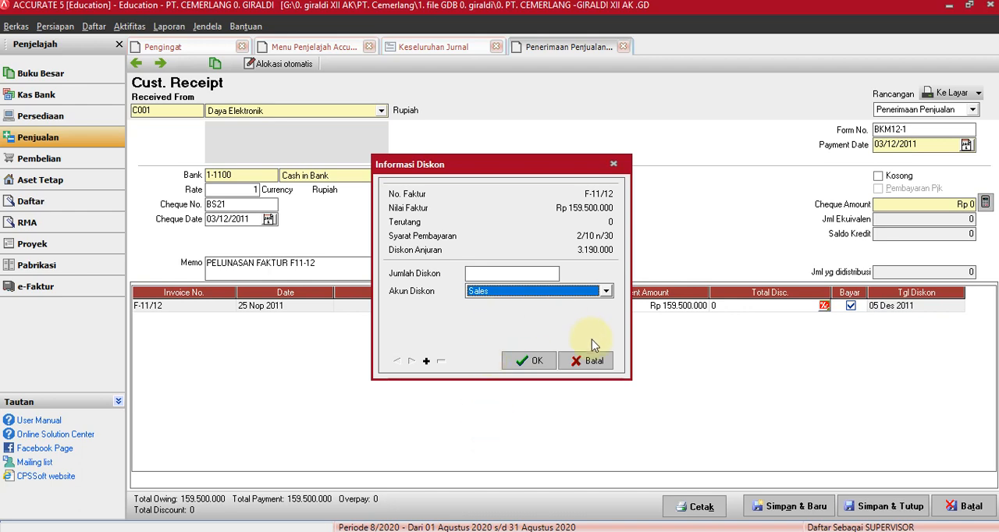
left_click(591, 361)
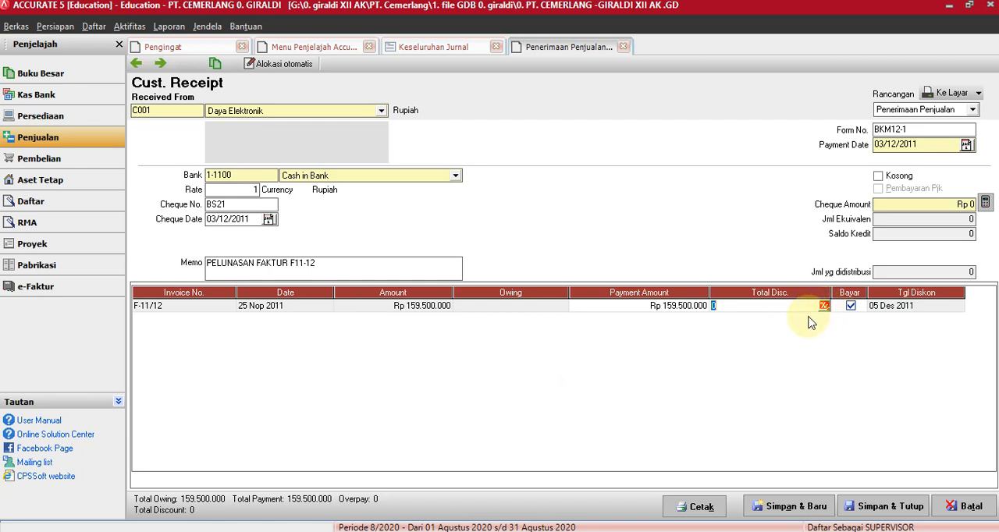
Save and close the receipt with its cheque amount calculated from the marked invoice, and refresh the Keseluruhan Jurnal report.
left_click(986, 203)
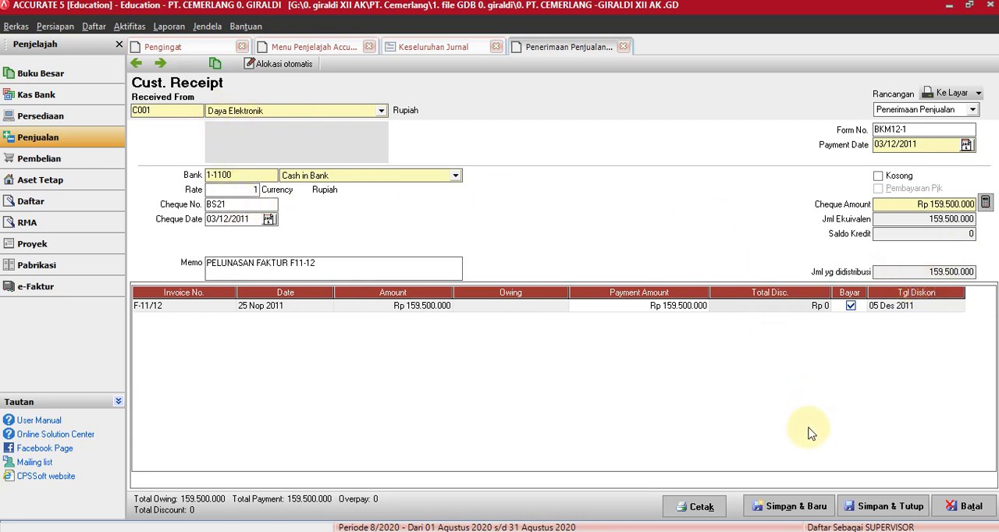
left_click(886, 508)
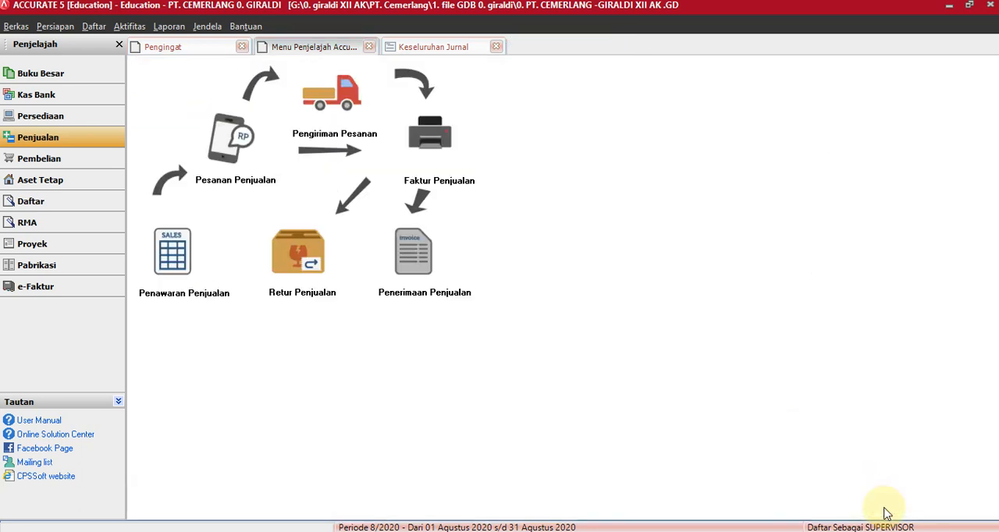
left_click(442, 46)
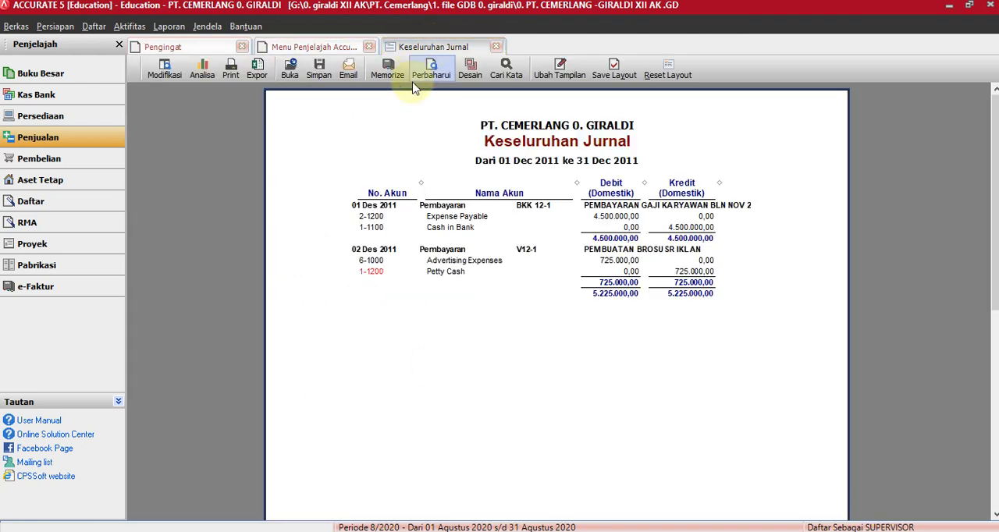
left_click(431, 68)
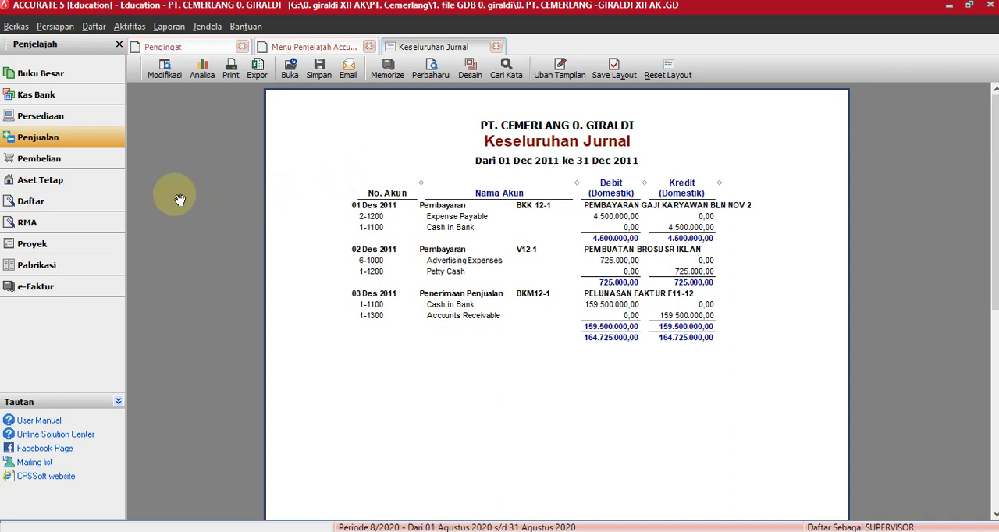
Open a new Pembayaran form from the Kas Bank module and choose Petty Cash as the account paid from.
left_click(31, 100)
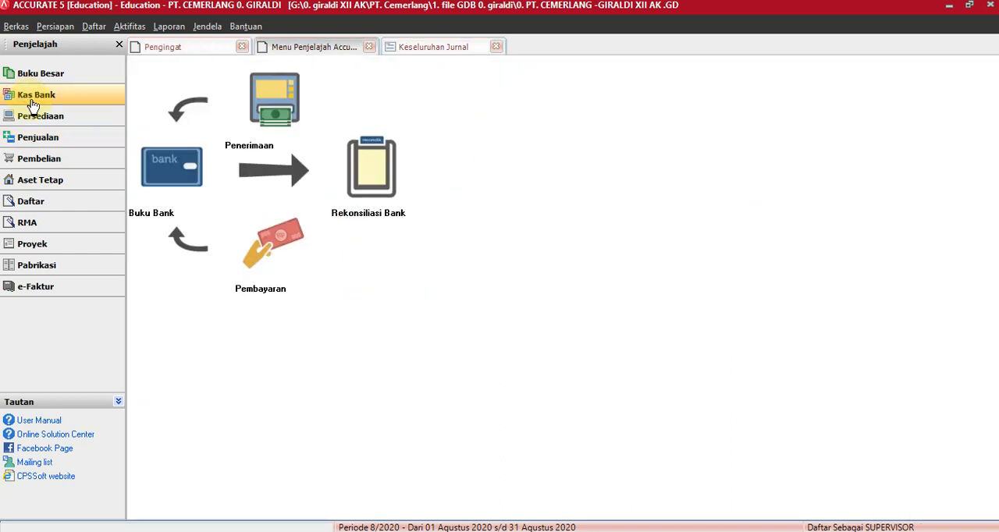
left_click(274, 242)
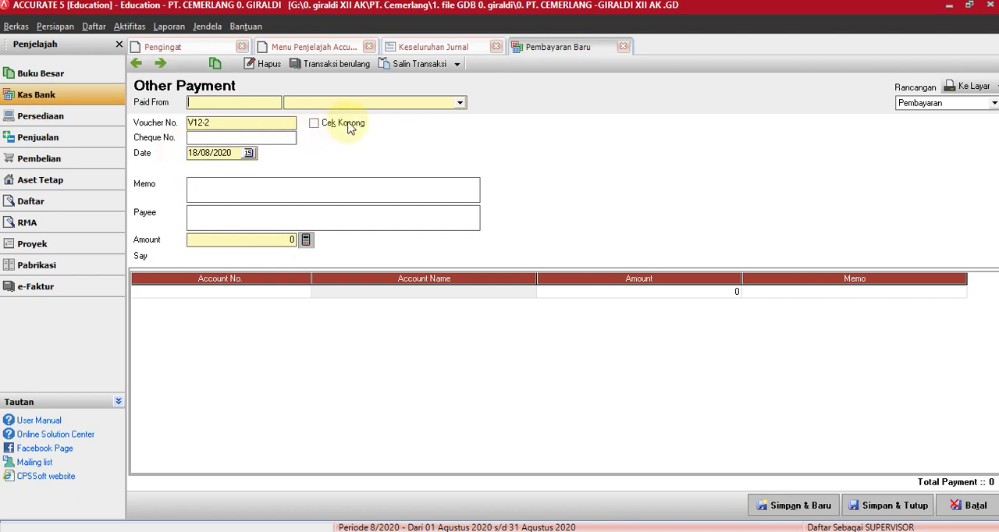
left_click(460, 102)
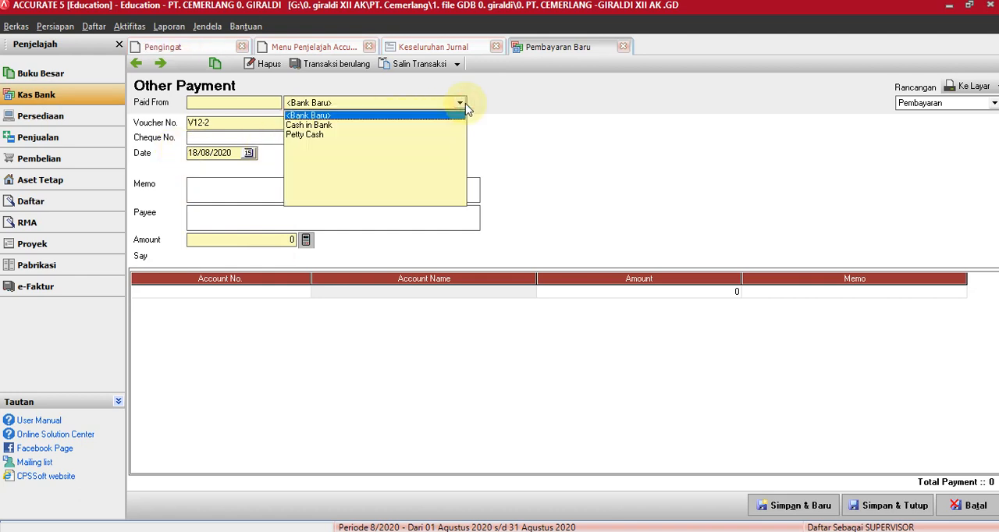
left_click(312, 135)
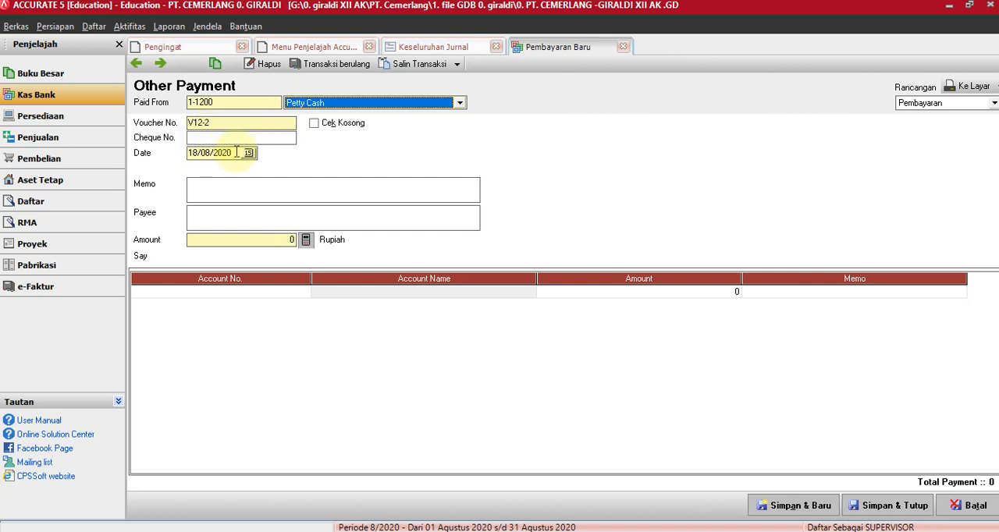
Set the petty cash payment's date to 04/12/2011.
left_click(233, 153)
left_click_drag(233, 152, 188, 158)
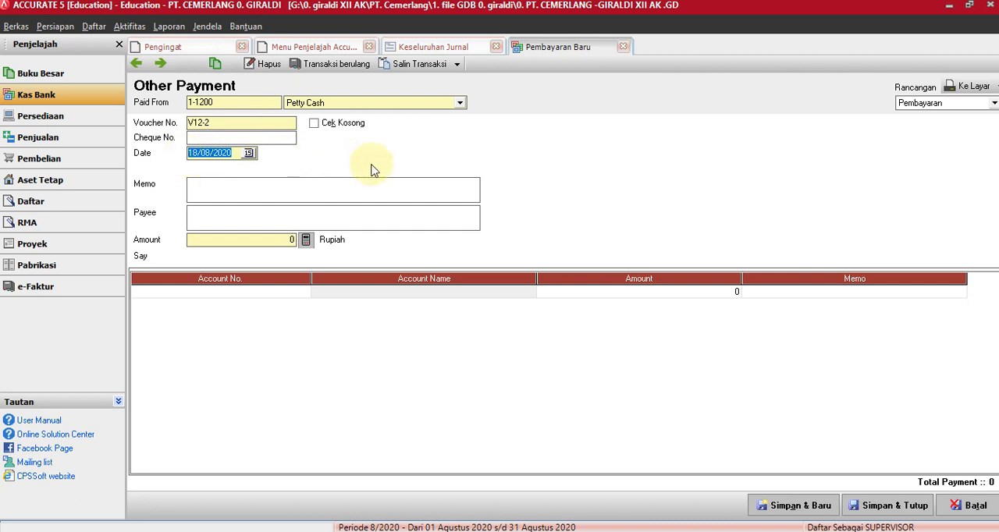
type("4/ /")
key("Right")
type("12/11")
Enter the payment memo "PEMBAYARAN LISTRIK DAN TELPON BULAN NOV".
left_click(236, 190)
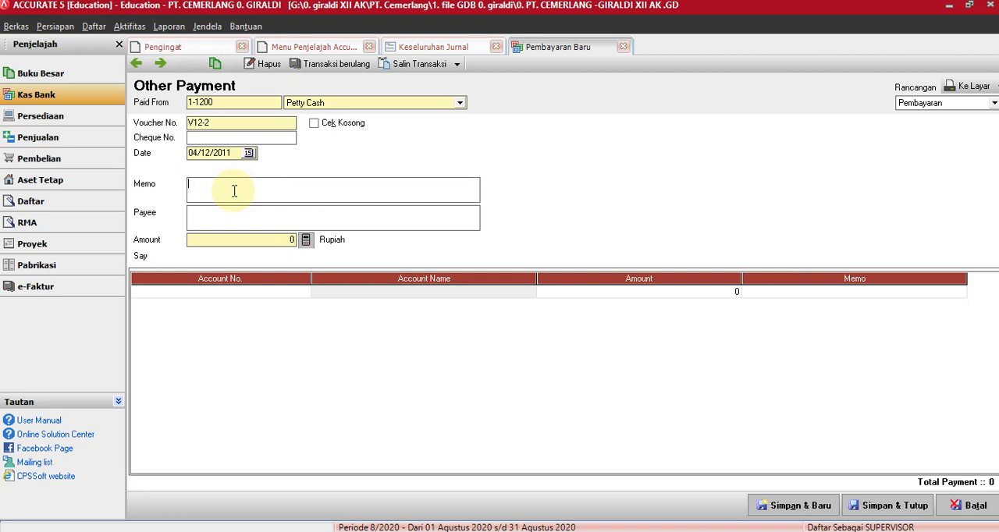
type("PEMBAYARAN LISTRIK DAN ")
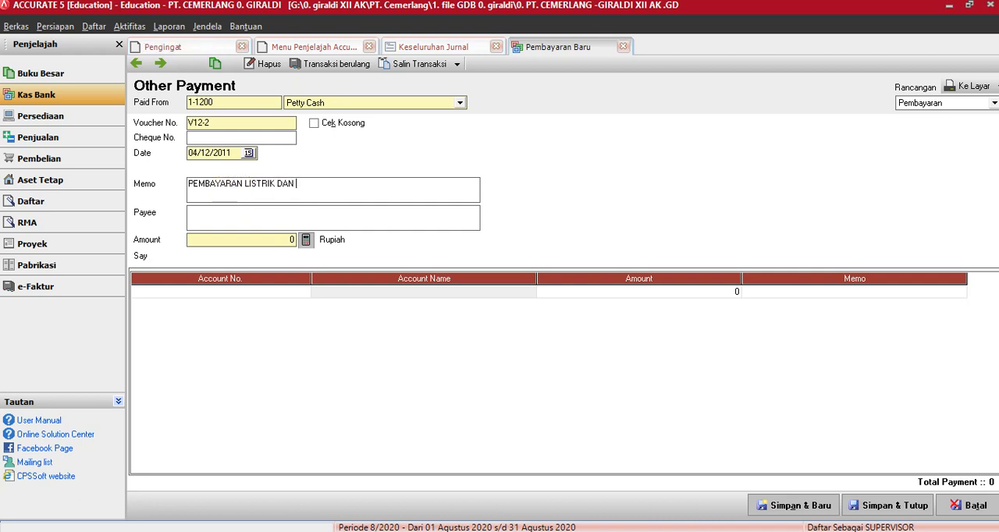
type("TELPON ")
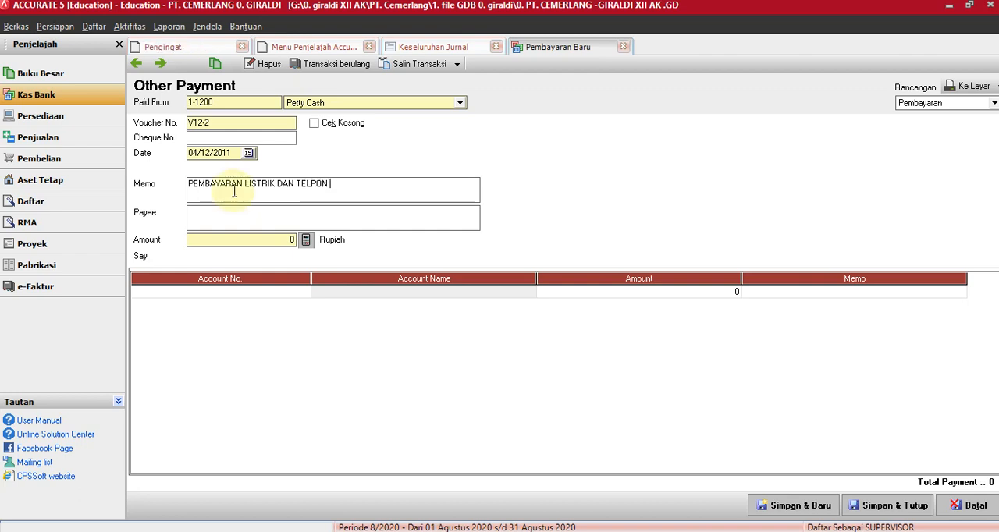
type("BULAN NO")
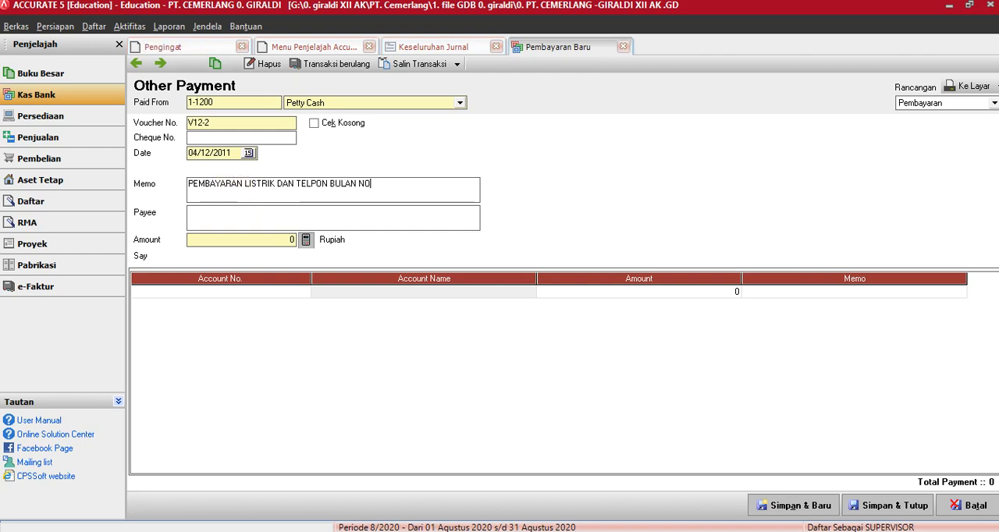
type("V")
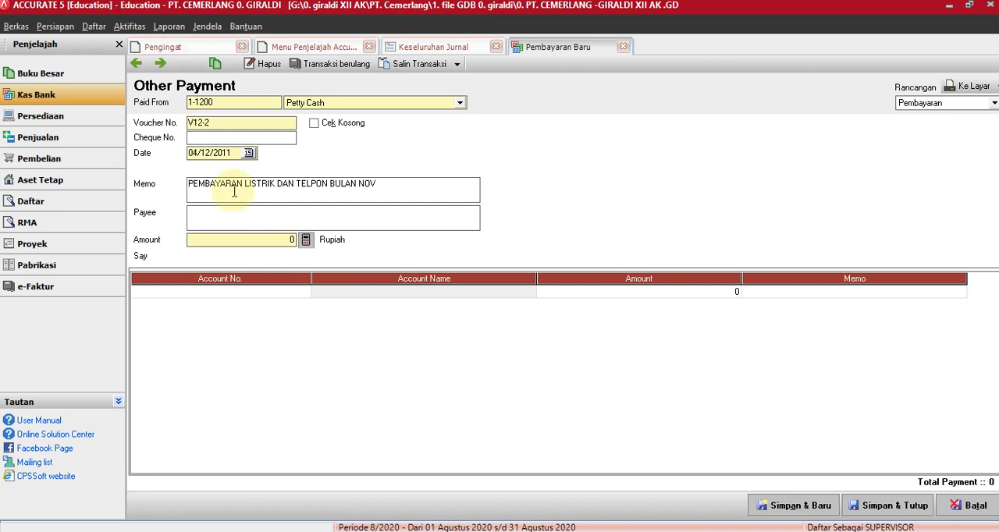
Enter "PLN DAN TELKOM" as the payee of the petty cash payment.
left_click(239, 217)
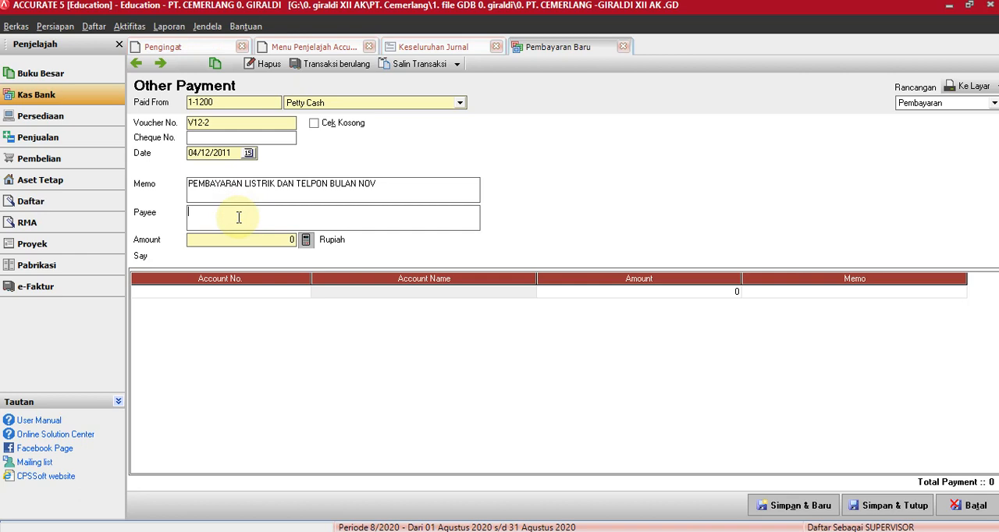
type("pln DAN")
key("BackSpace")
key("BackSpace")
key("BackSpace")
type("PLN DAN TELKOM")
Add account 2-1200 Expense Payable to the first detail line of the payment.
left_click(222, 291)
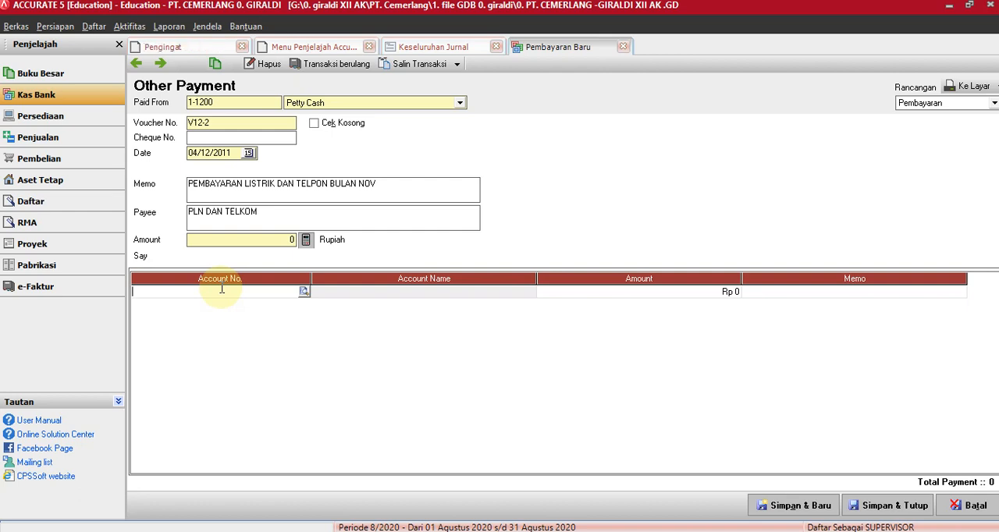
left_click(304, 291)
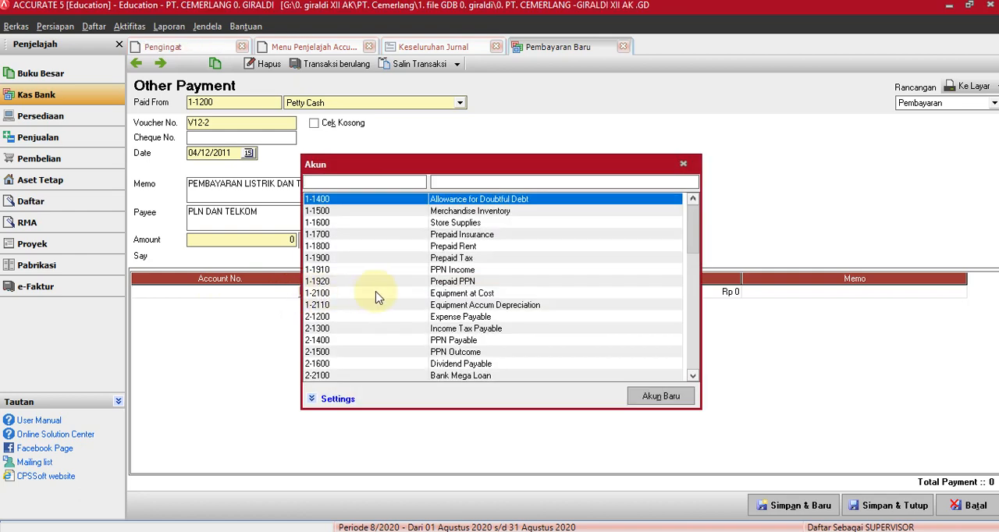
left_click(470, 321)
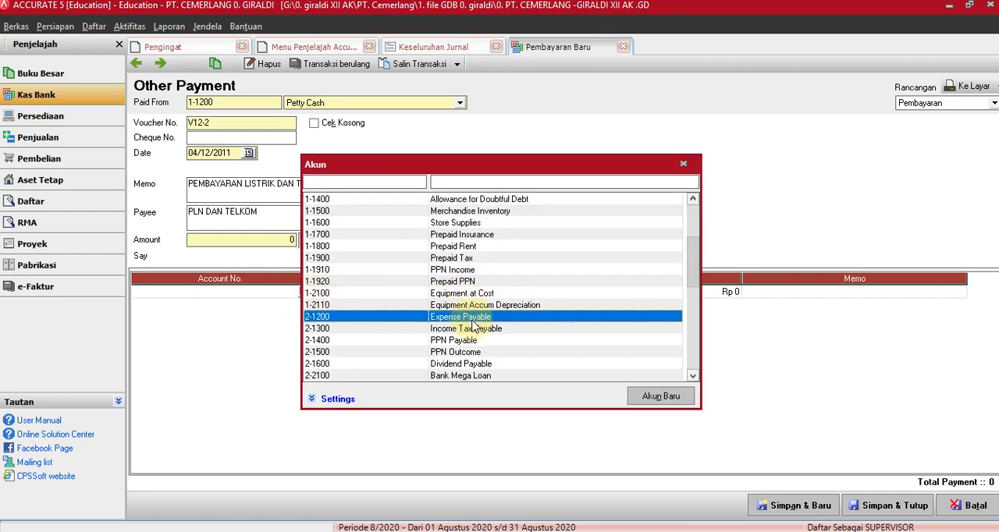
double_click(473, 319)
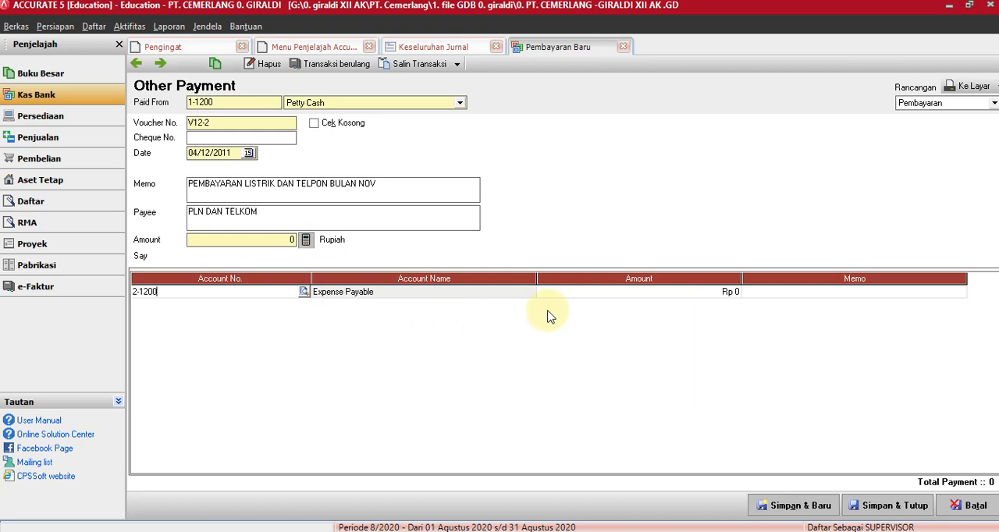
Set the Expense Payable line's amount to Rp 3.535.000 and calculate the payment's header amount from the detail line.
left_click(628, 297)
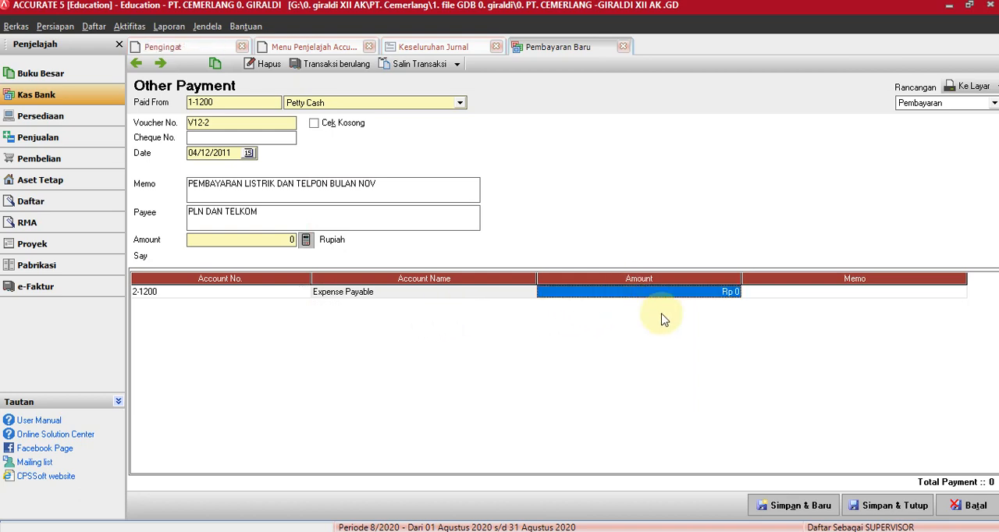
type("35")
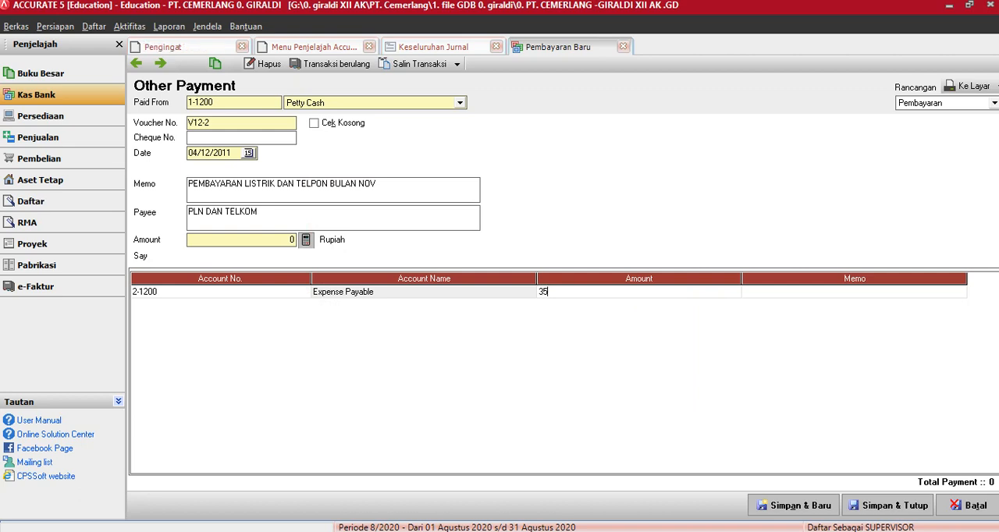
type("35000")
left_click(790, 294)
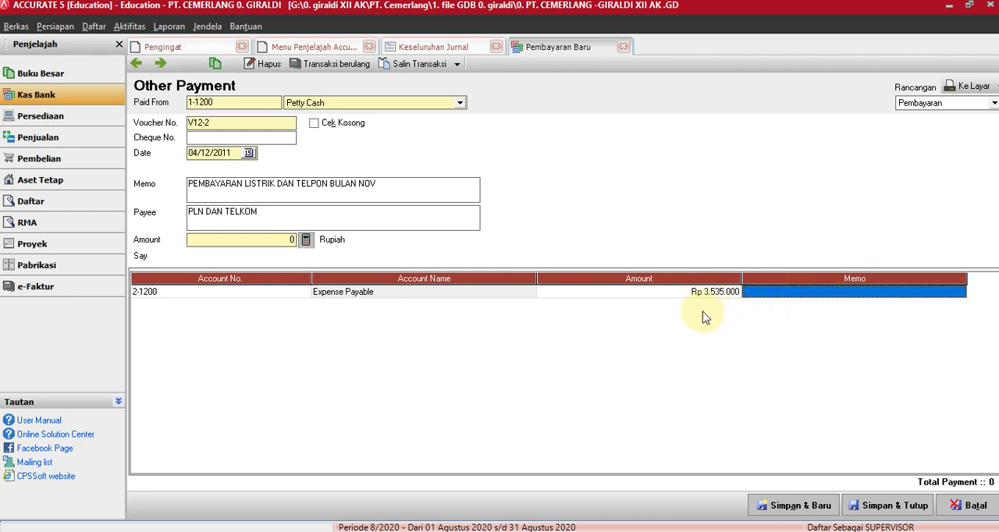
left_click(307, 241)
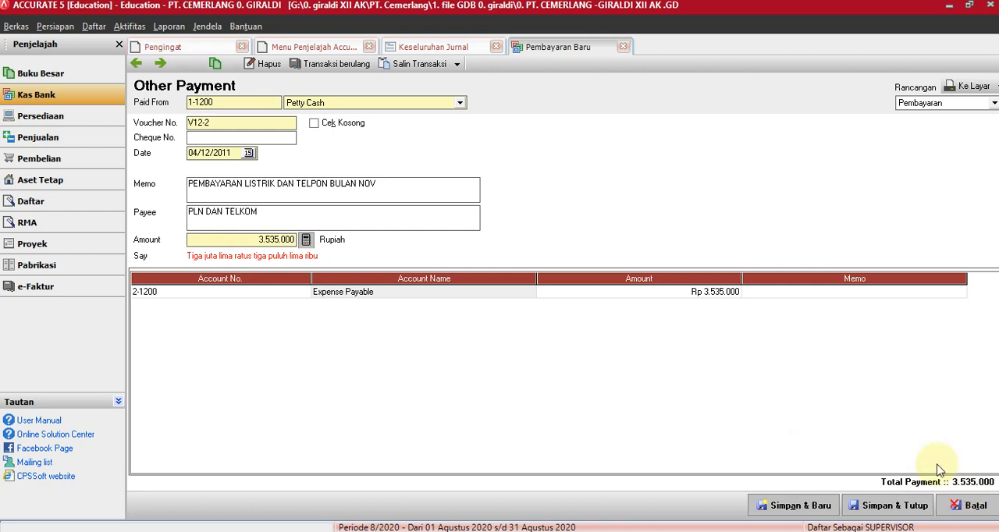
Save and close the electricity and telephone payment, and refresh the Keseluruhan Jurnal report.
left_click(910, 505)
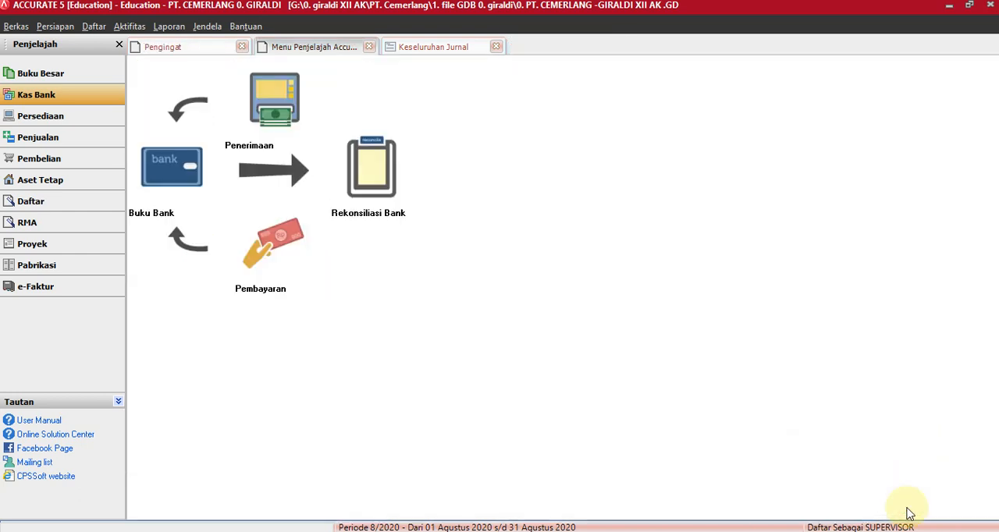
left_click(446, 52)
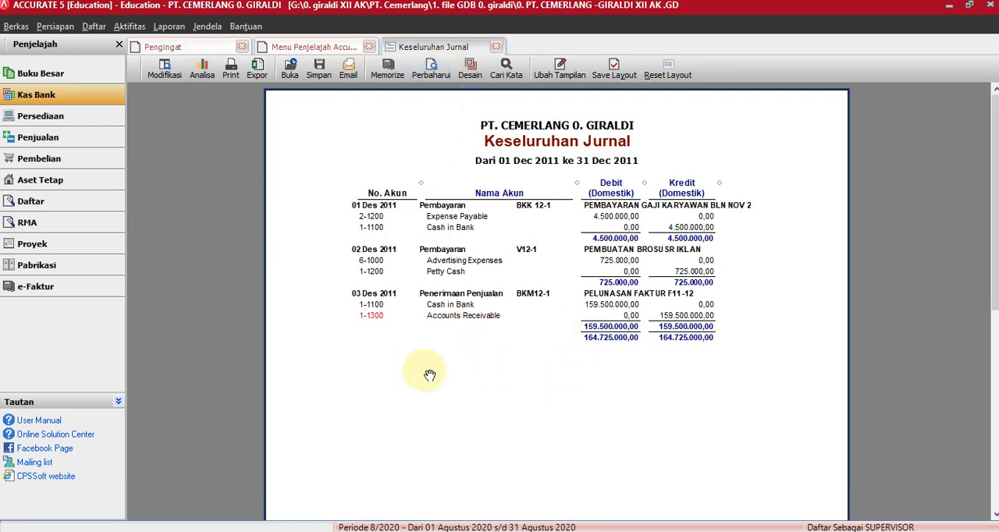
left_click(430, 71)
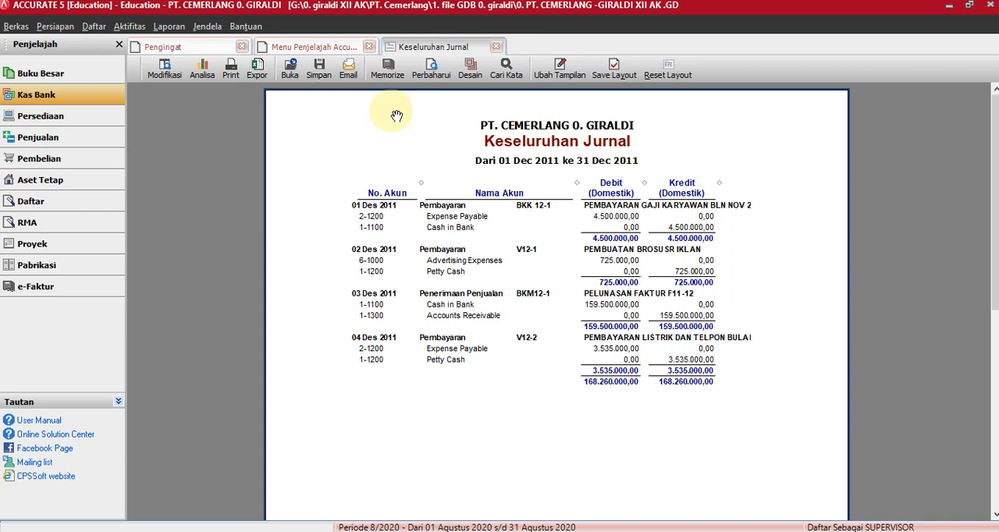
Open a new Pembayaran form from the Kas Bank module and go back to the saved payment V12-2.
left_click(36, 98)
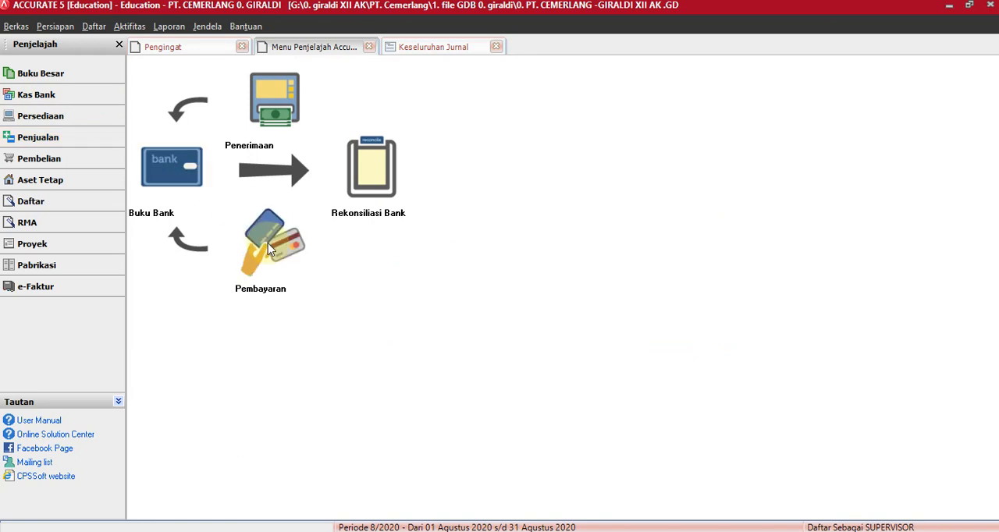
left_click(268, 242)
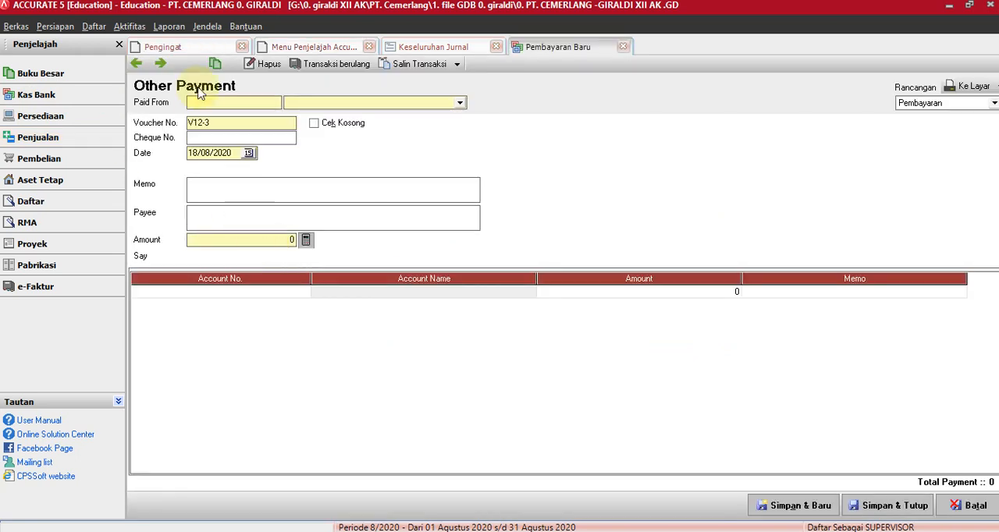
left_click(136, 63)
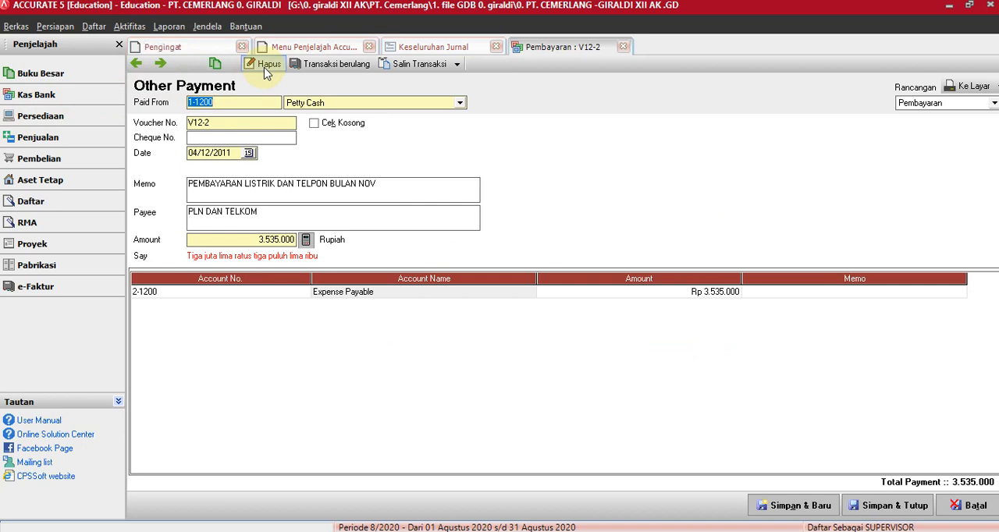
Close payment V12-2 without editing it and return to the Keseluruhan Jurnal report.
left_click(21, 74)
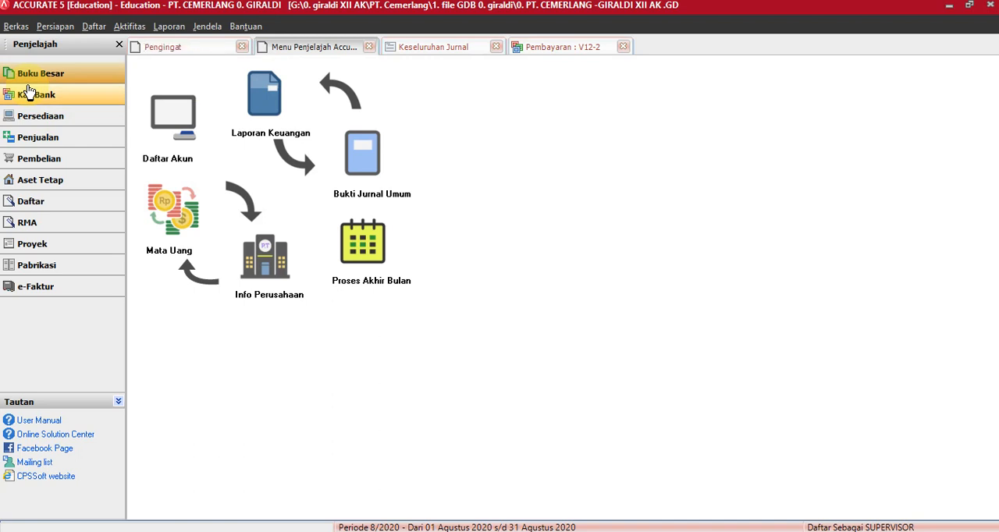
left_click(98, 31)
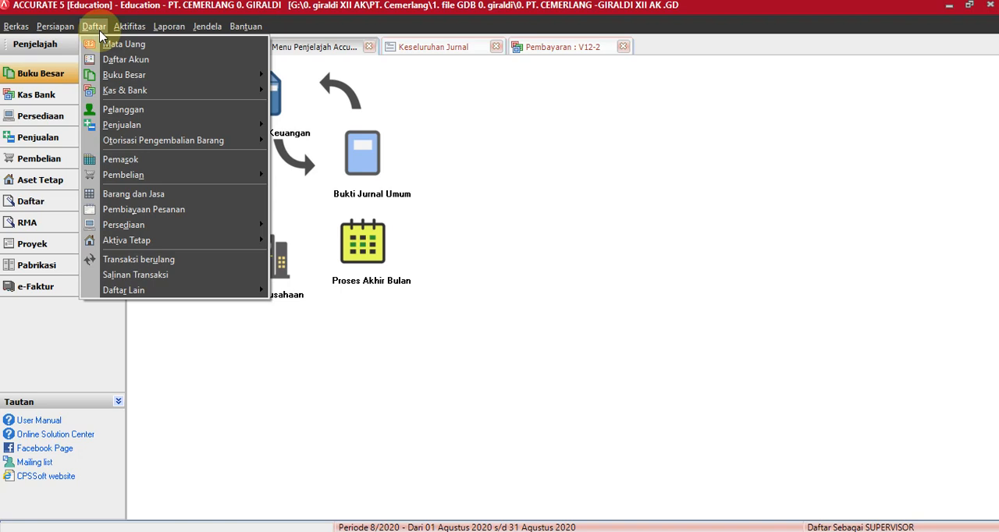
mouse_move(119, 30)
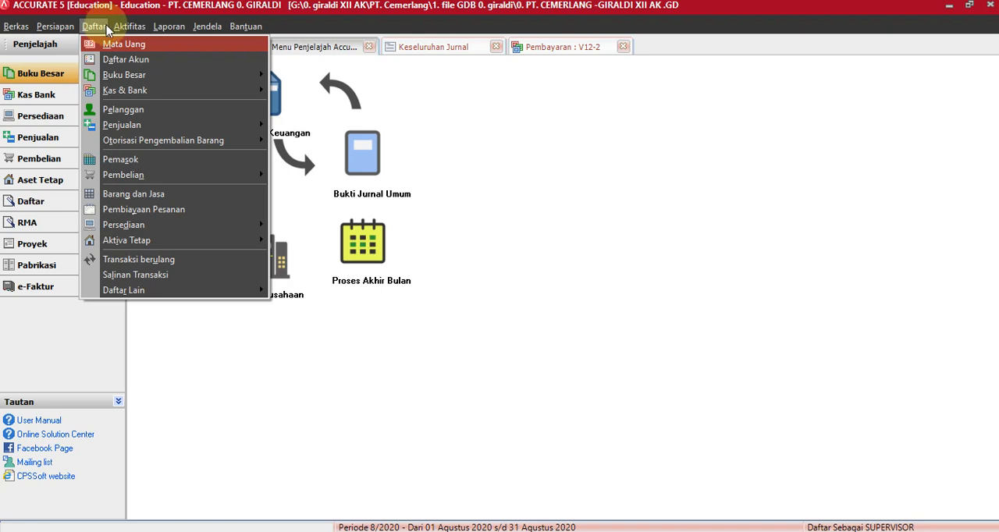
left_click(539, 50)
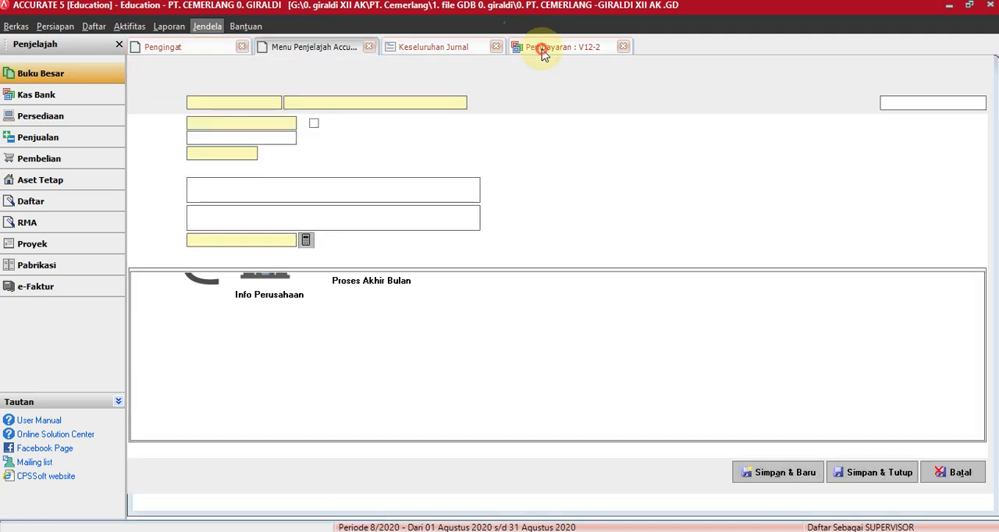
left_click(623, 47)
left_click(463, 50)
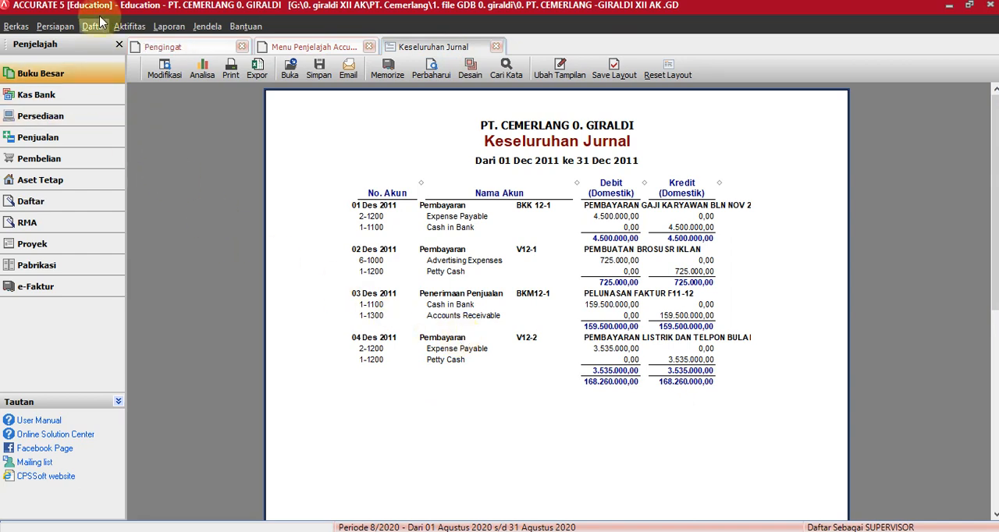
Open the list of Kas & Bank payments and set its date filter to start from 01/12/2011.
left_click(93, 27)
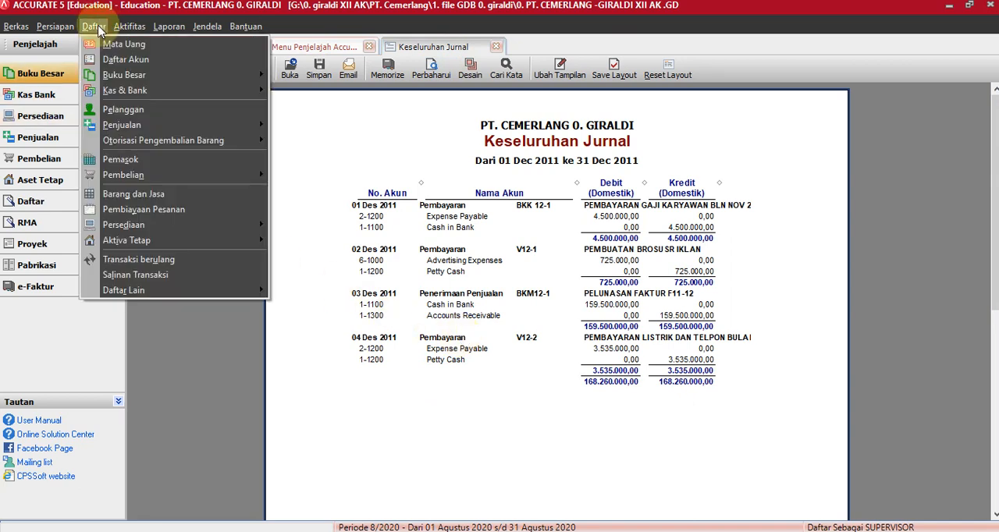
mouse_move(127, 91)
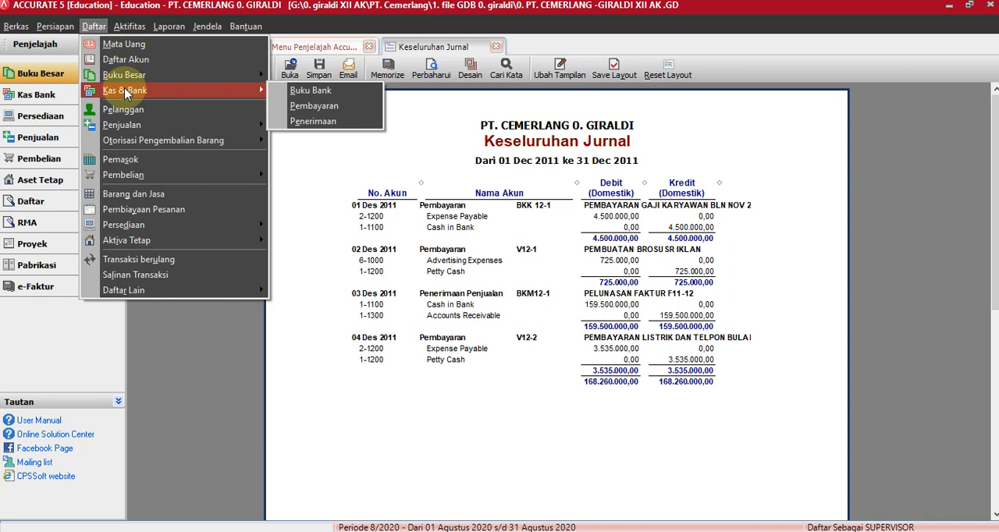
left_click(314, 106)
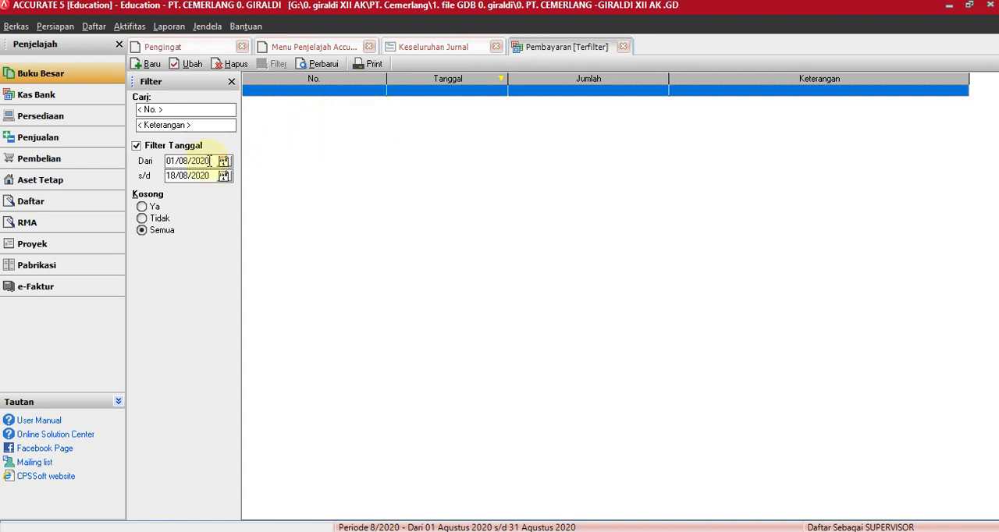
left_click_drag(211, 161, 143, 161)
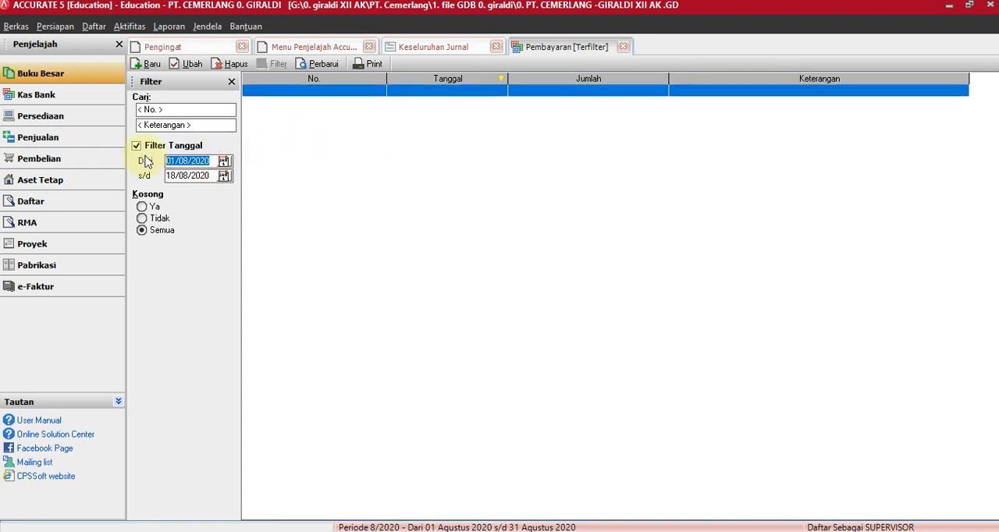
type("011")
key("Tab")
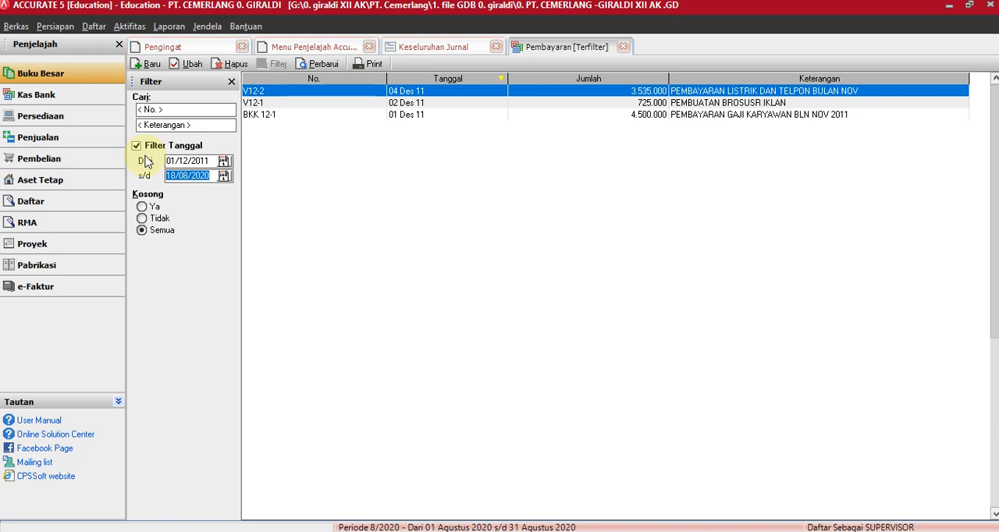
Delete payment V12-2 from the payment list and refresh the Keseluruhan Jurnal report.
right_click(304, 94)
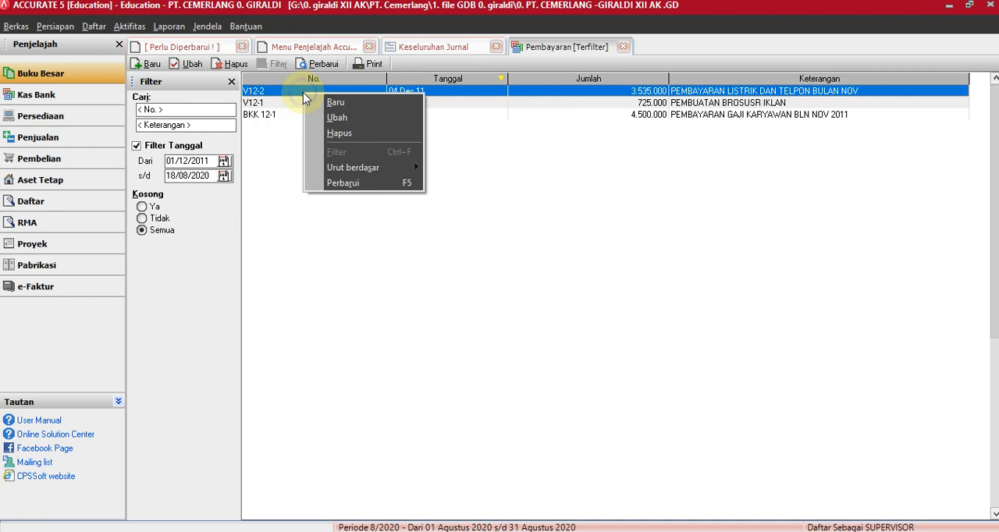
left_click(340, 134)
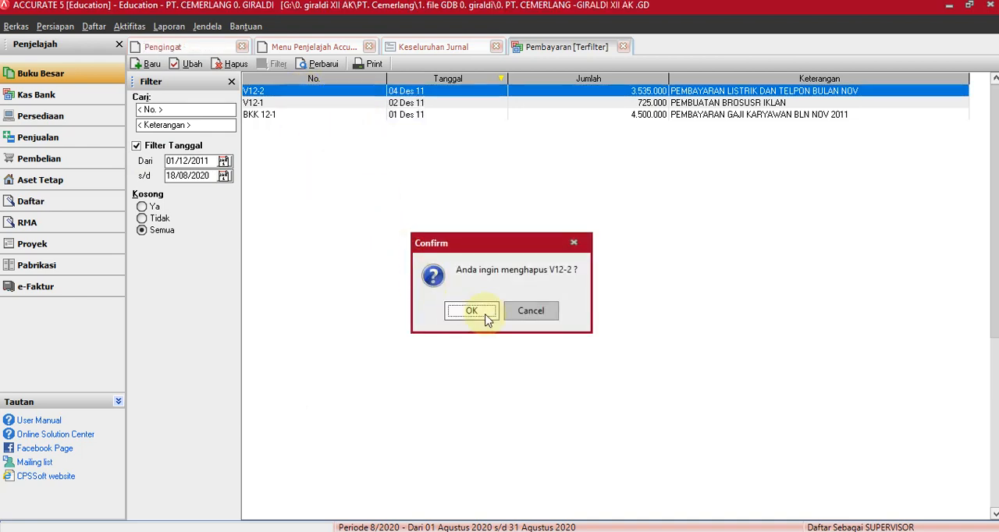
left_click(481, 312)
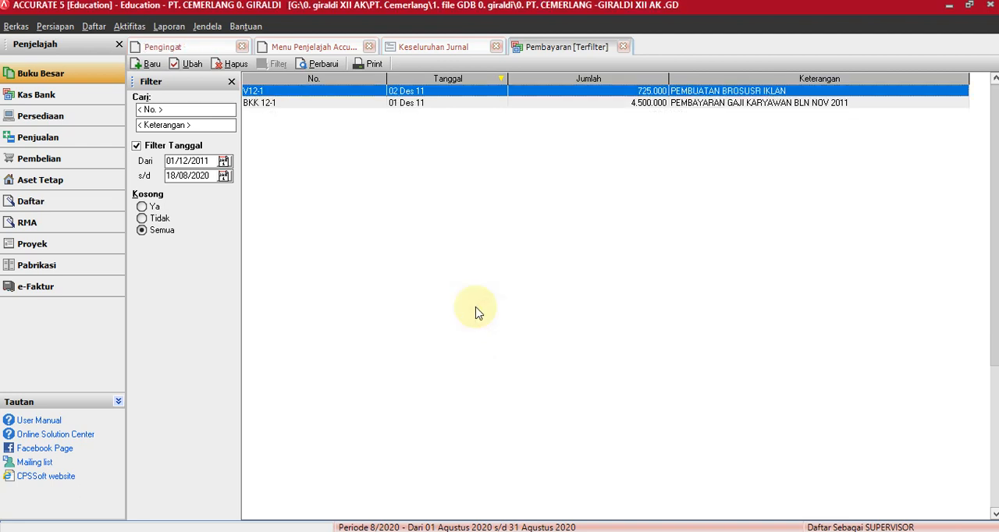
left_click(429, 47)
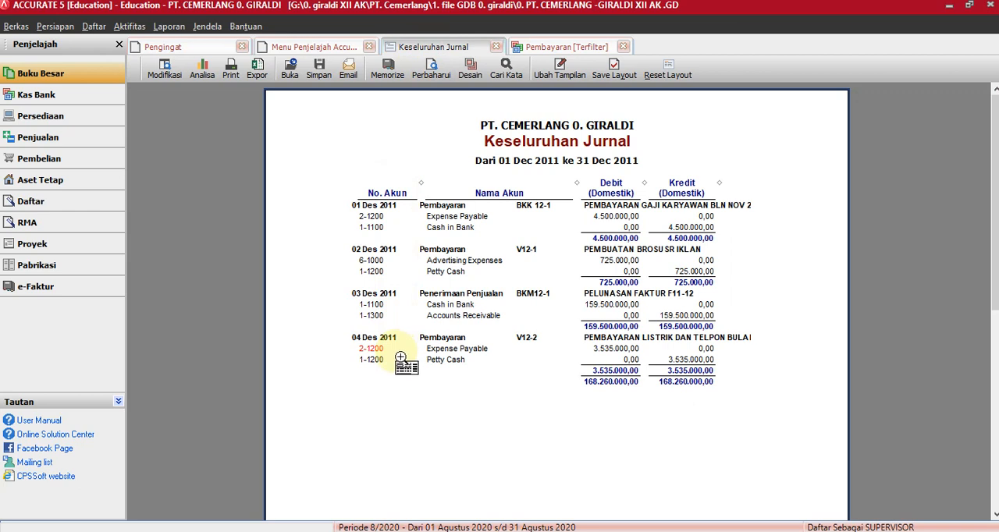
left_click(431, 69)
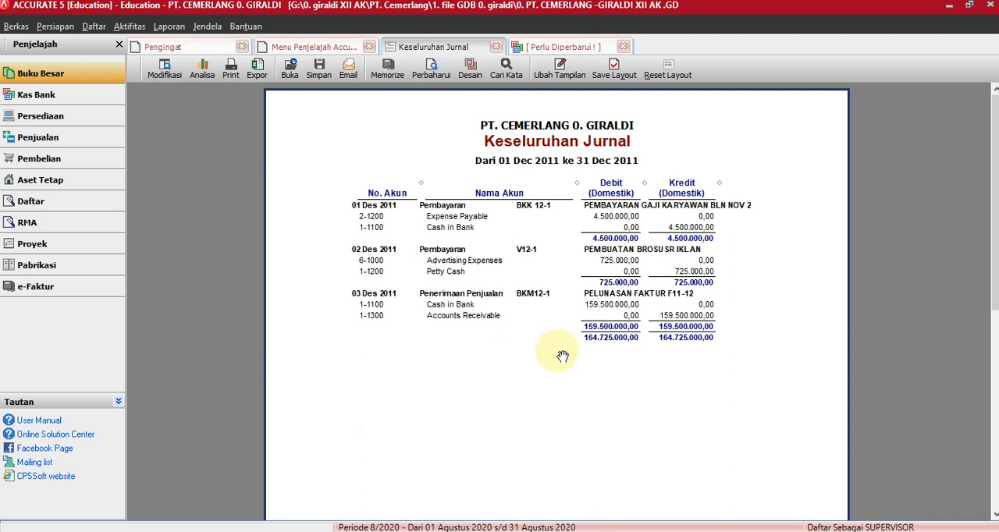
View the Faktur Penjualan list of the sales module and close it again.
left_click(61, 139)
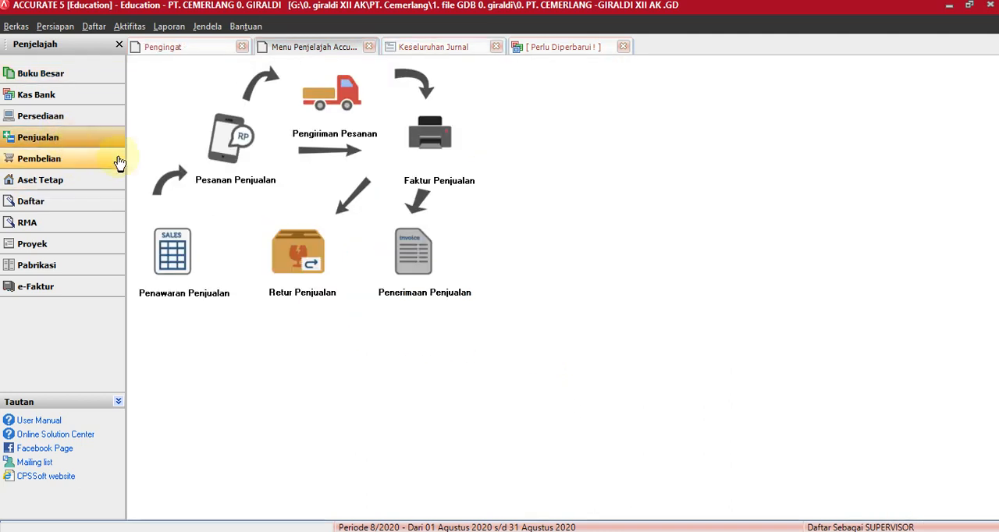
left_click(94, 25)
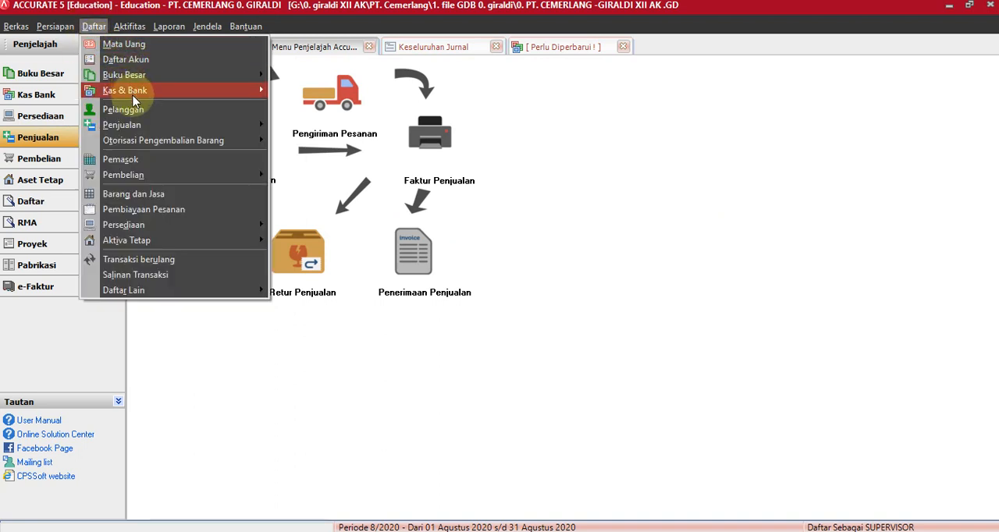
mouse_move(135, 127)
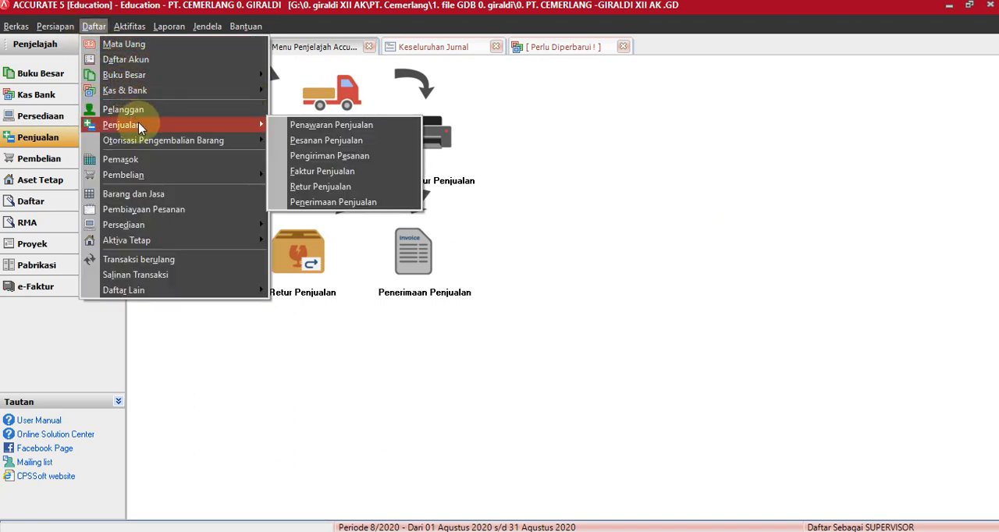
left_click(347, 173)
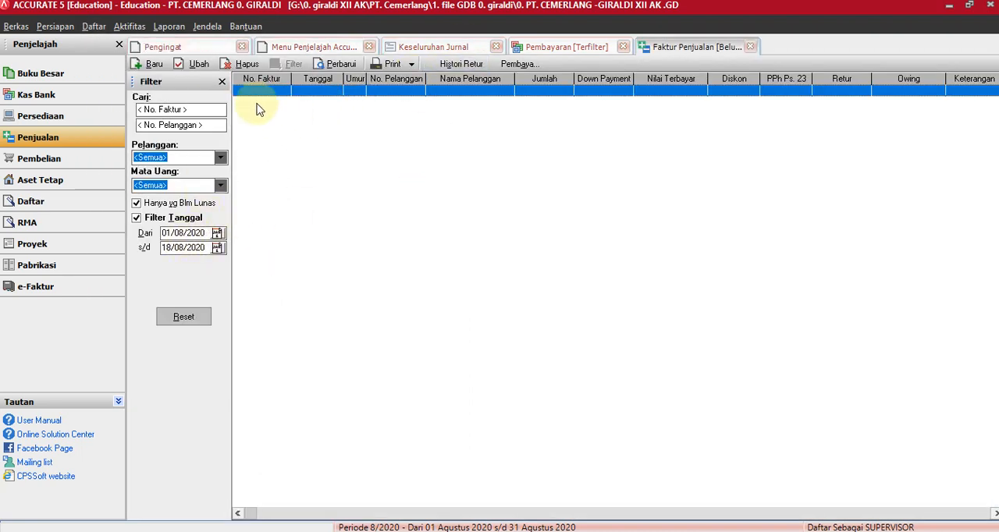
left_click(748, 48)
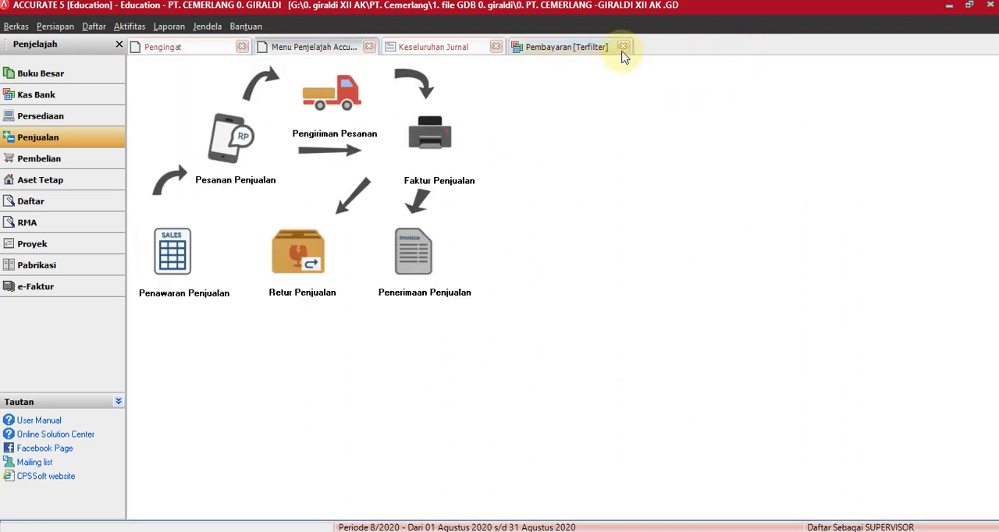
Close the filtered payment list and open a blank Kas Bank payment, checking the preceding payment V12-1 for its numbering.
left_click(582, 47)
left_click(621, 46)
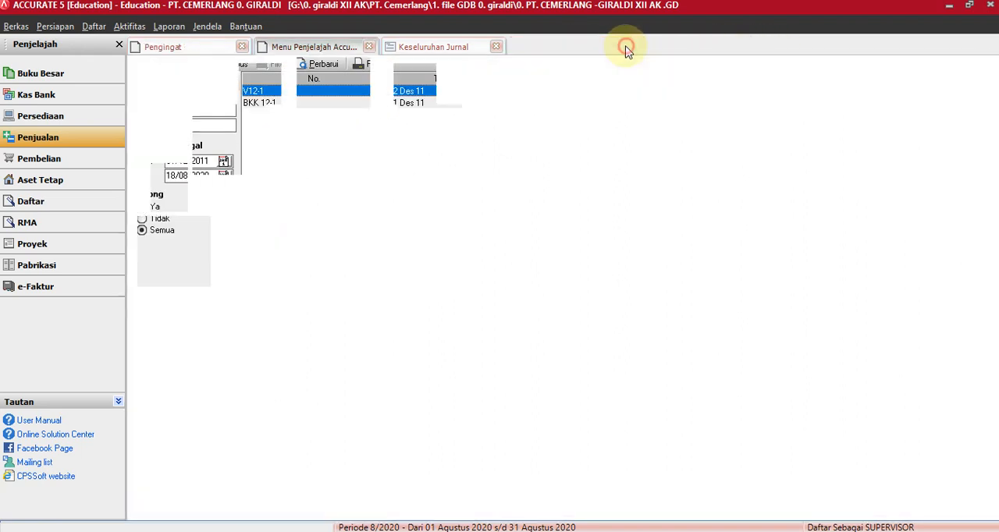
left_click(39, 95)
left_click(268, 261)
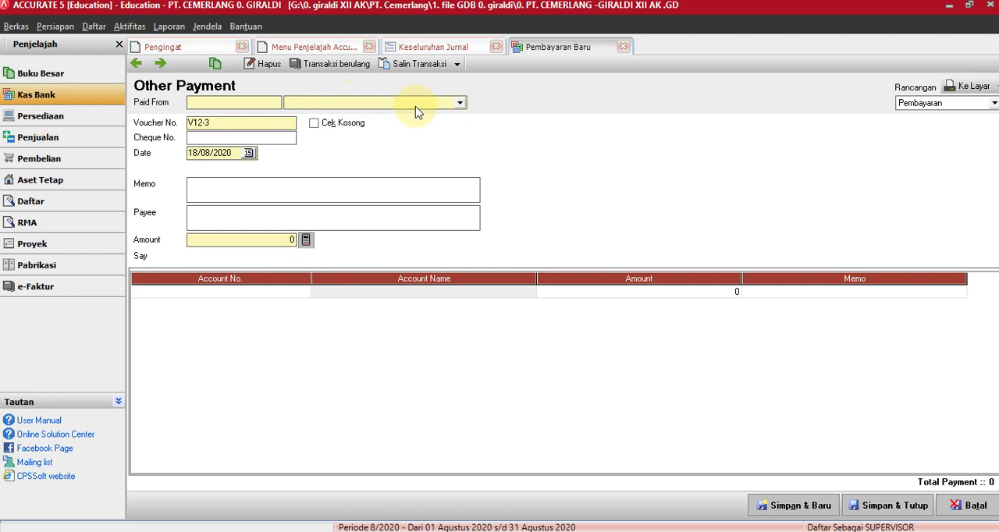
left_click(136, 63)
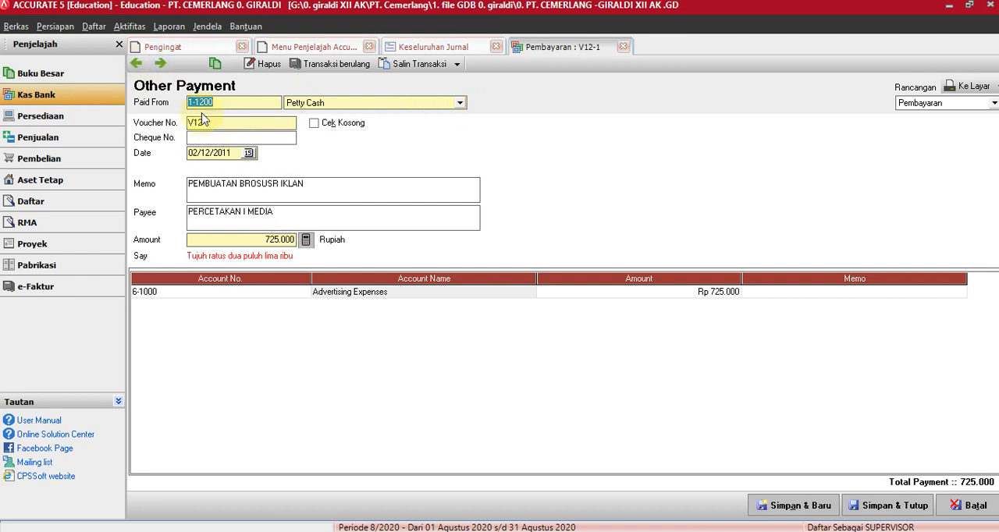
left_click(162, 67)
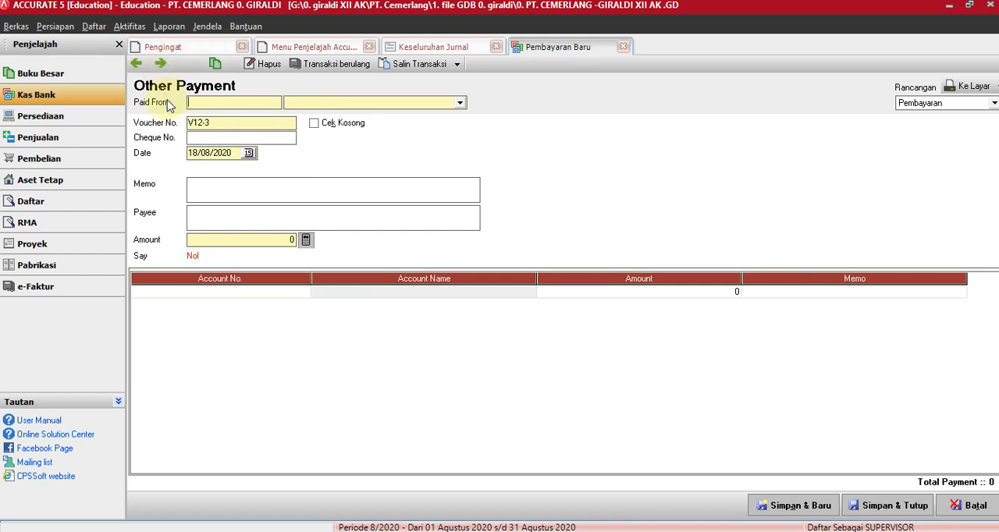
Set the new payment to be paid from Petty Cash, with voucher number V12-2 and date 04/12/2011.
left_click(460, 101)
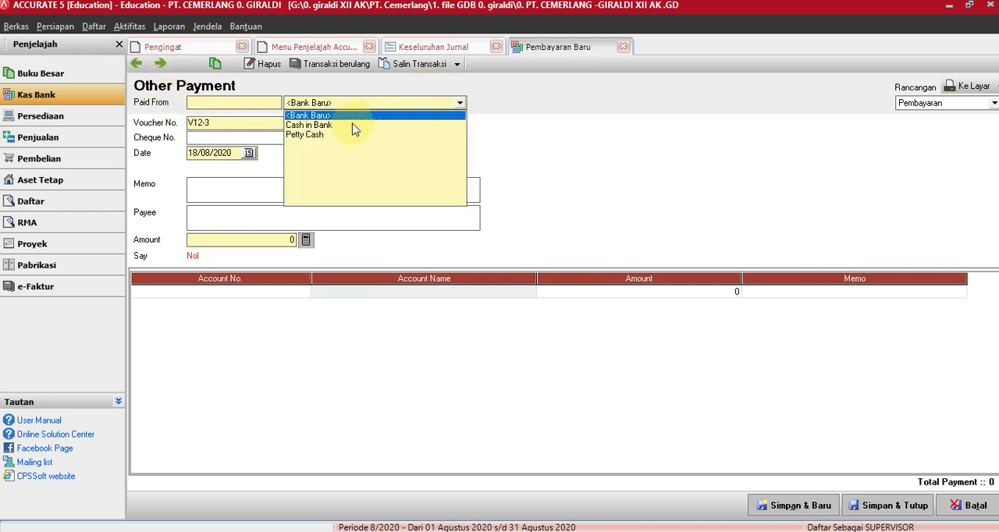
left_click(310, 135)
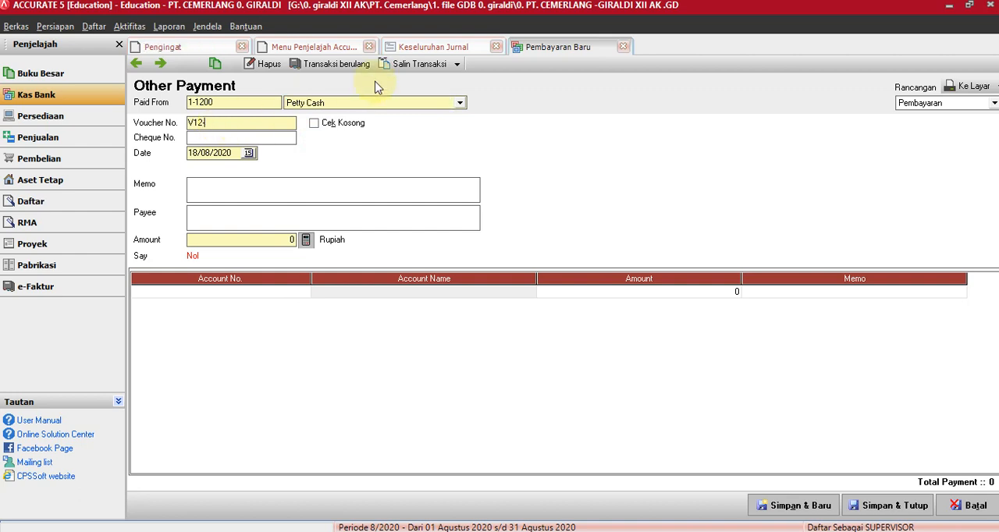
type("2")
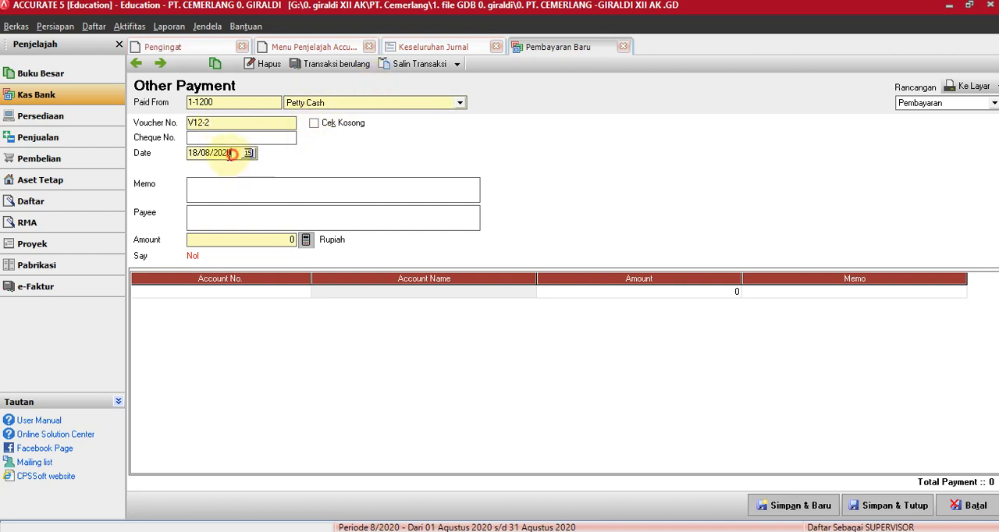
left_click_drag(234, 152, 178, 156)
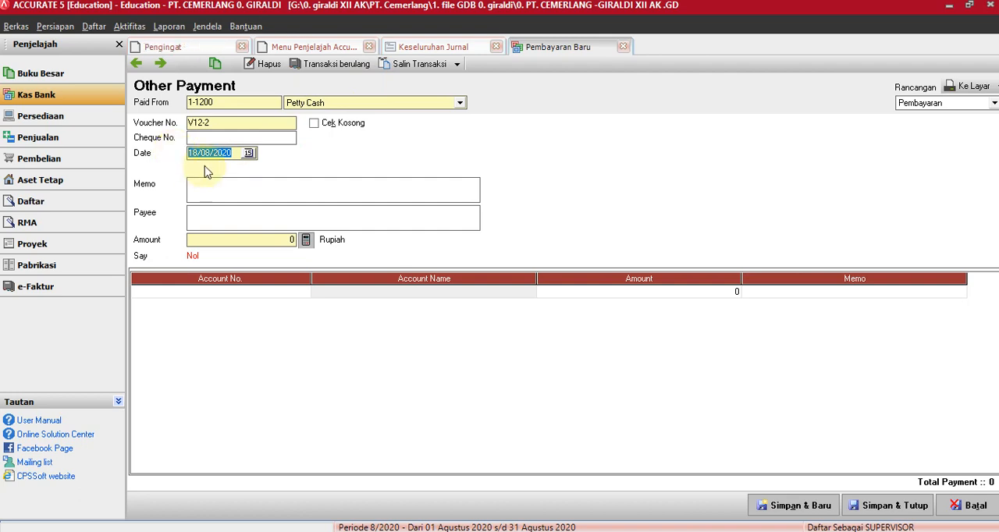
type("4/")
type("12/20")
type("1")
type("1")
Enter the memo PEMBAYARAN LISTRIK DAN TELPON BULAN NOV and the payee PLN DAN TELKOM for the payment.
left_click(227, 188)
type("PEMBAYARAN LISTRIK ")
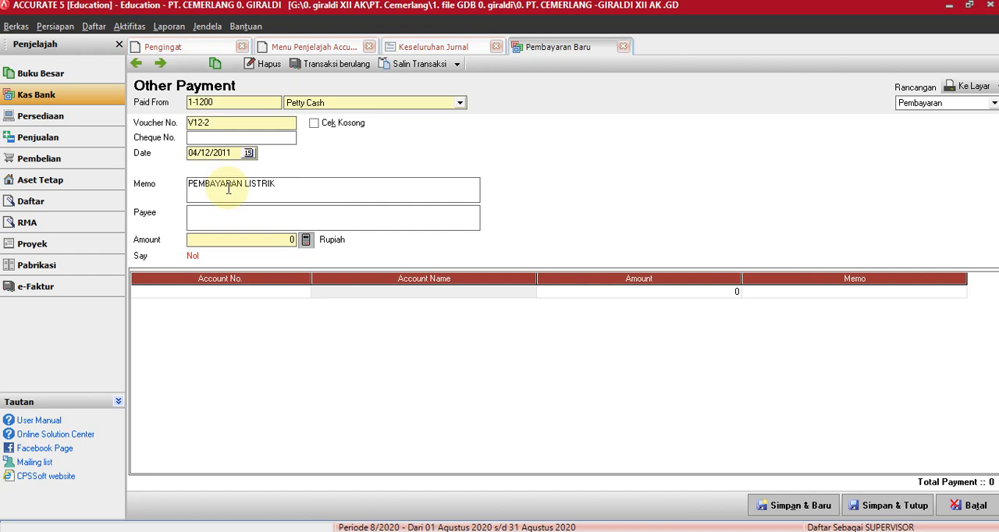
type("DAN TEL")
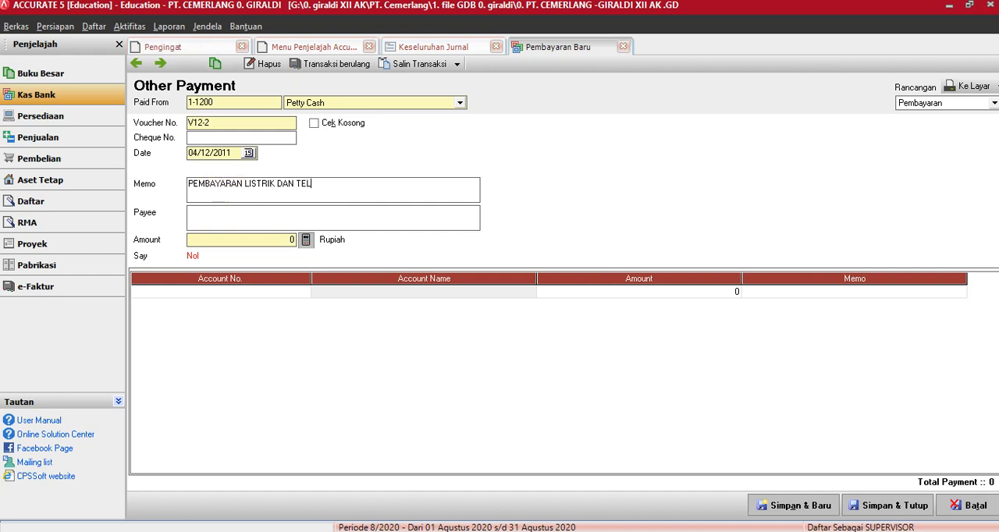
type("PON ")
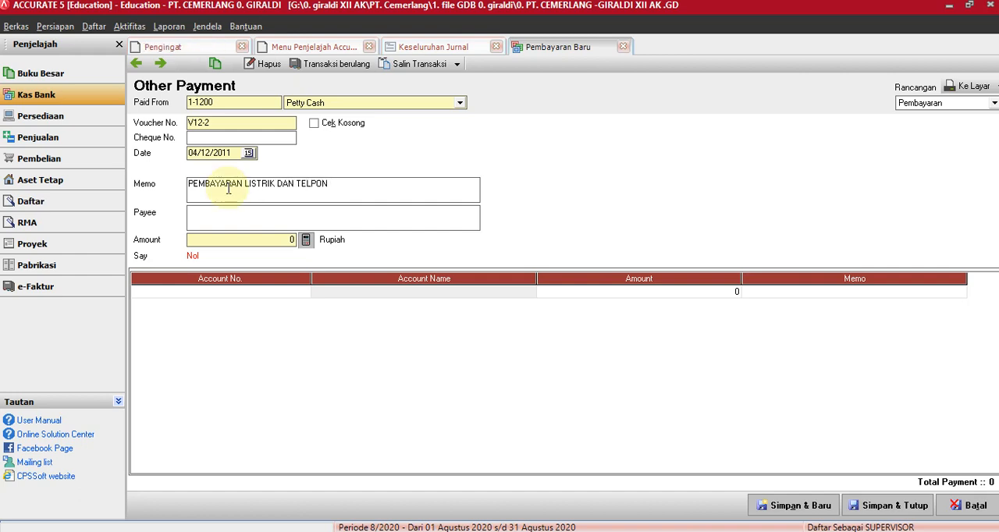
type("BU")
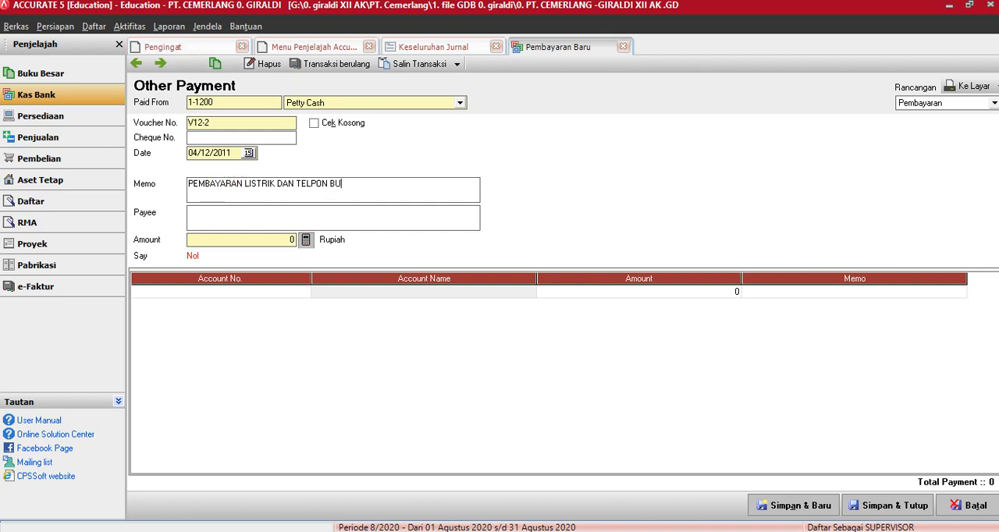
type("LAN NOV")
left_click(223, 210)
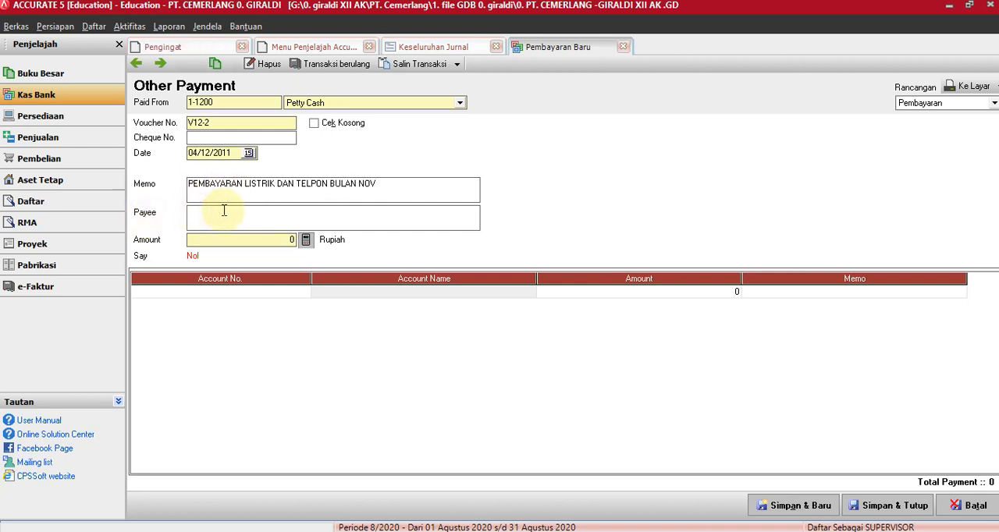
type("PLN DAN TELKOM")
Add an Expense Payable (2-1200) line of 3535000 to the payment and calculate the payment amount from it.
left_click(215, 290)
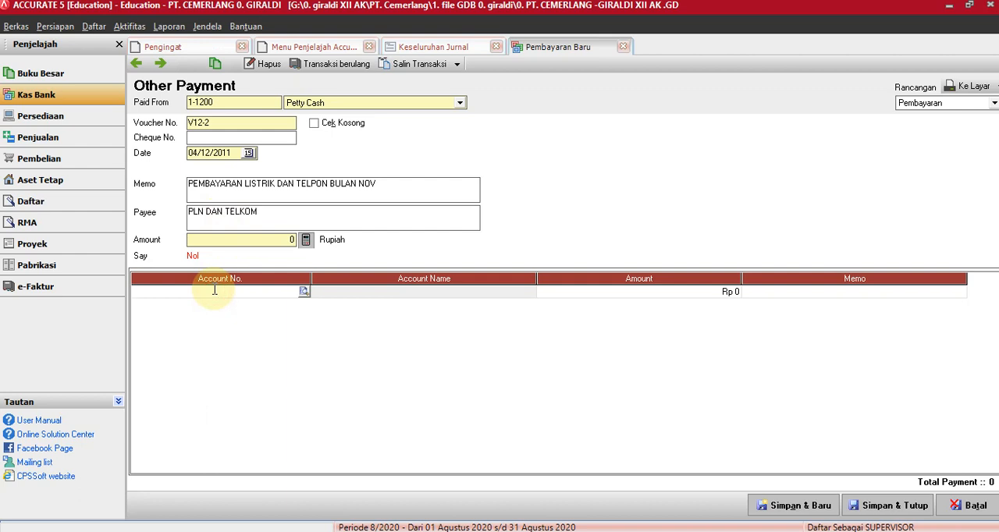
left_click(304, 291)
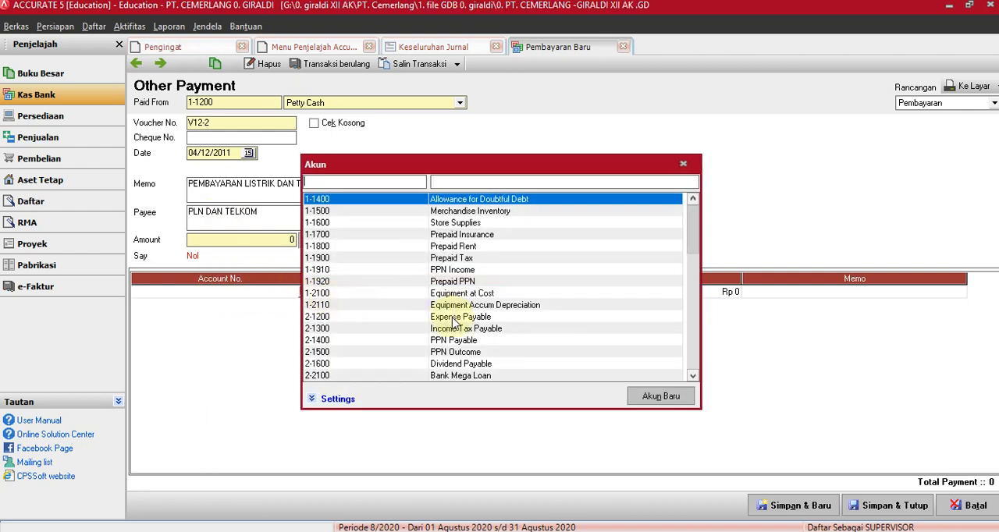
left_click(452, 317)
key("Return")
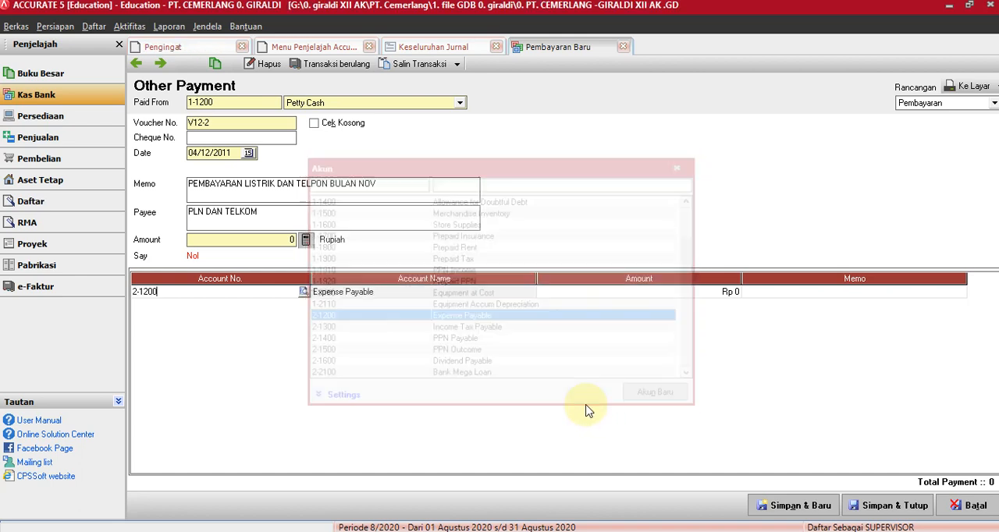
left_click(664, 293)
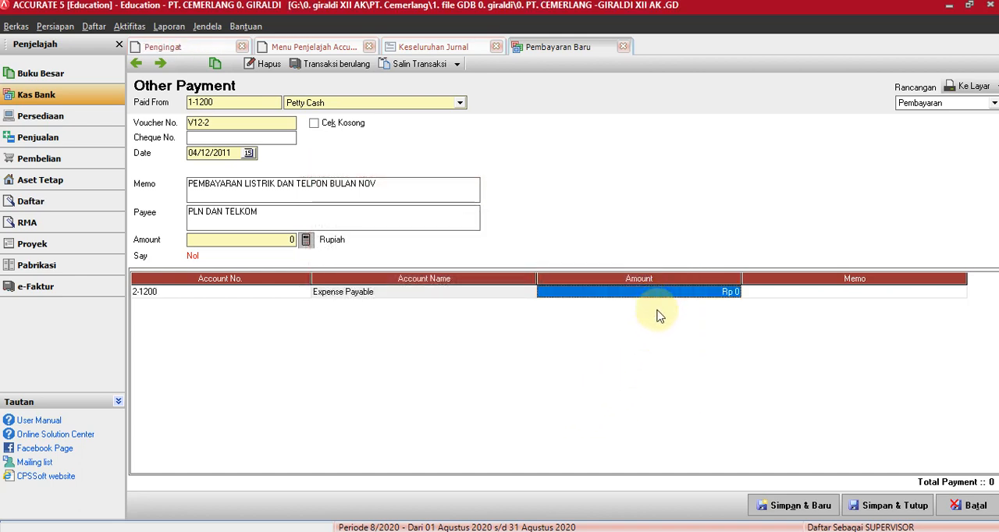
type("35")
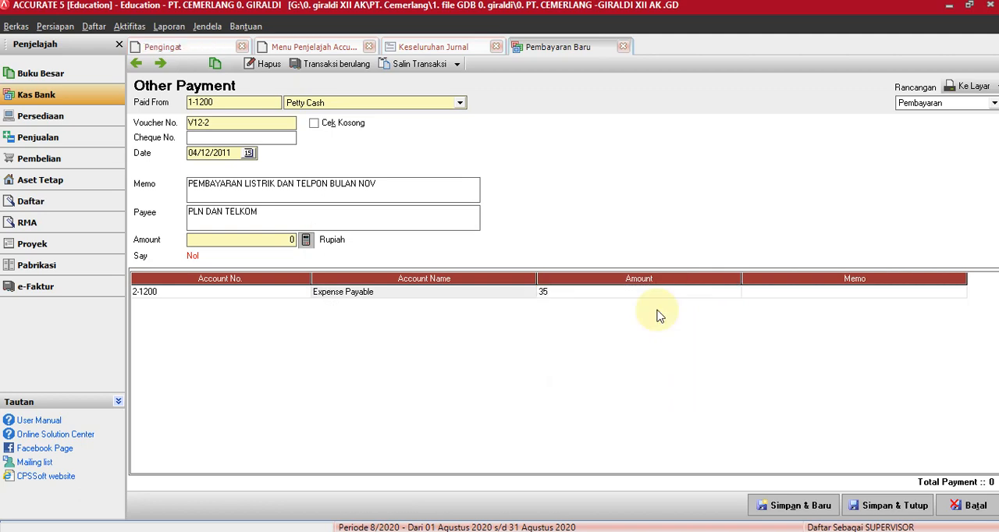
type("35000")
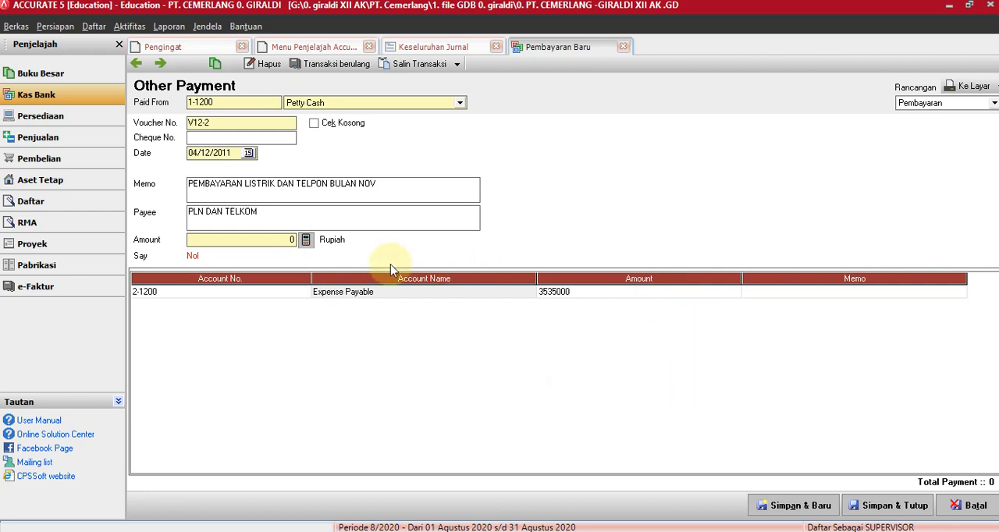
left_click(309, 246)
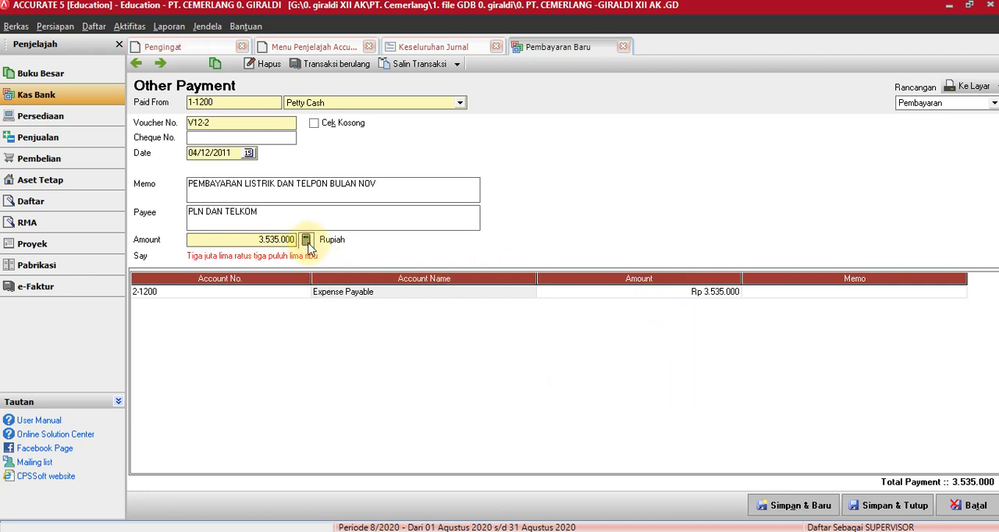
Save and close payment V12-2, and refresh the Keseluruhan Jurnal report to include it.
left_click(890, 508)
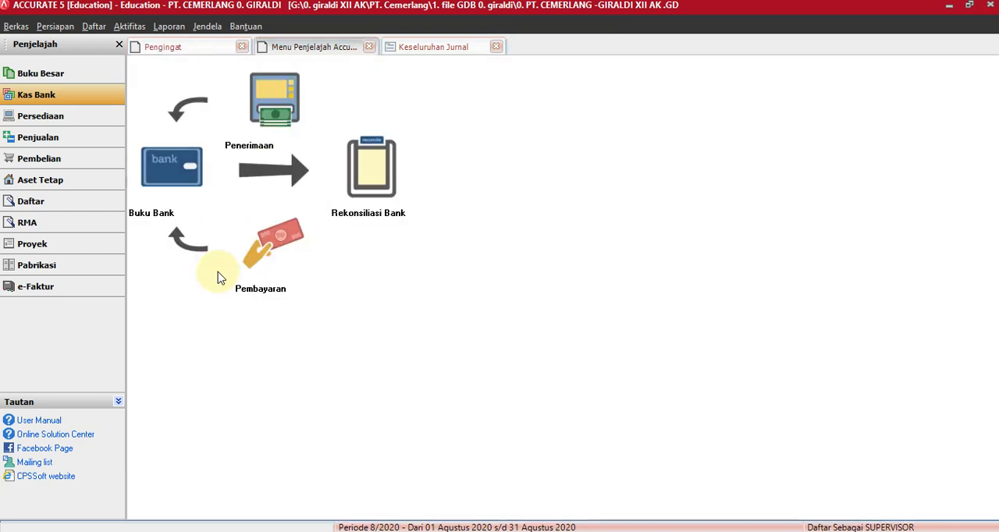
left_click(437, 48)
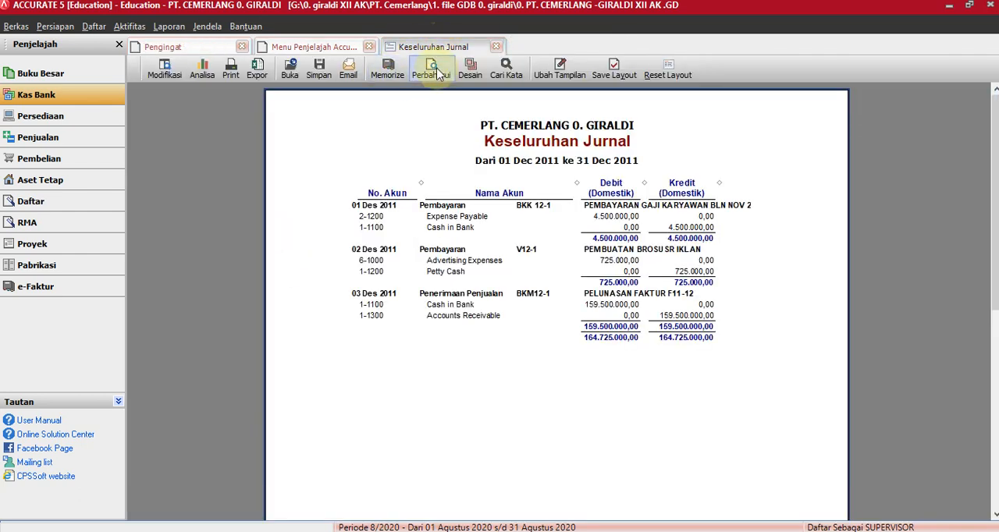
left_click(434, 71)
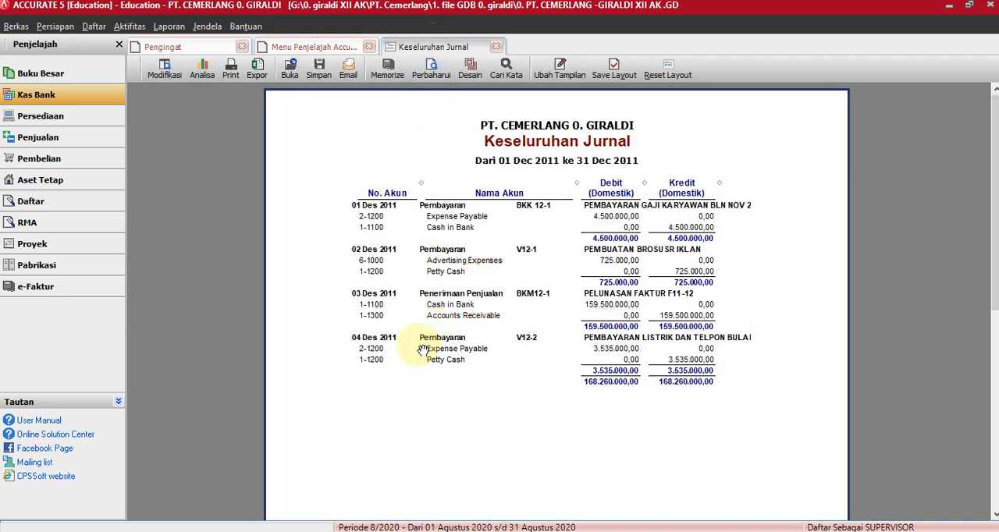
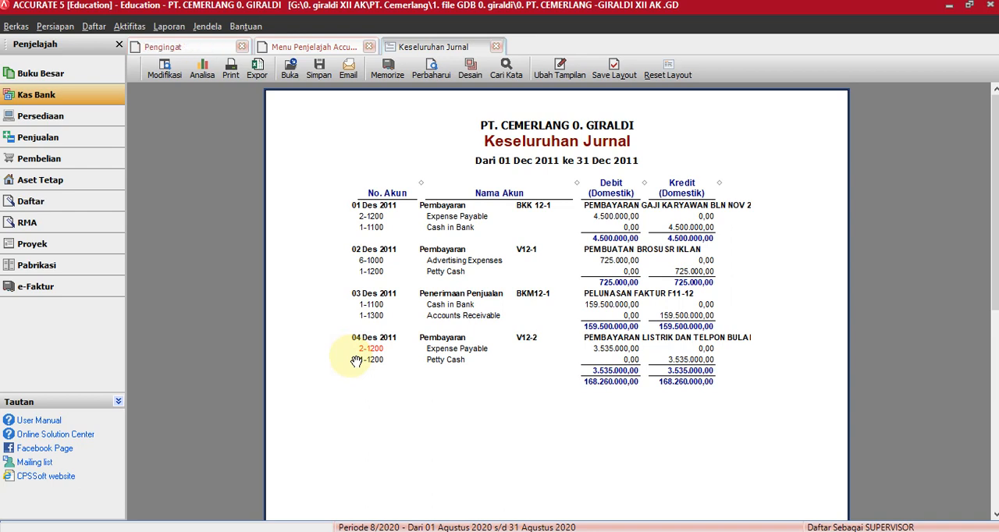
Start a new sales invoice for the customer Indo Elektronik.
left_click(37, 145)
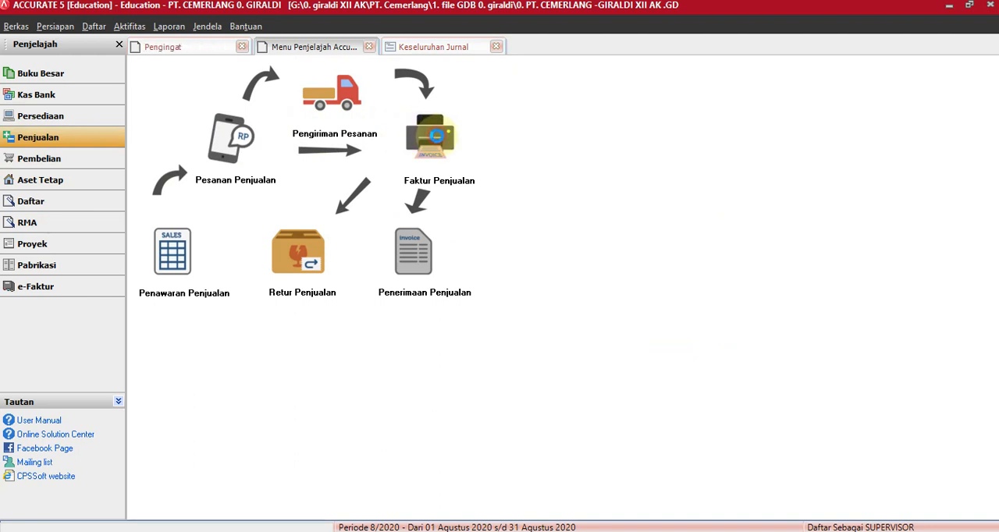
left_click(437, 141)
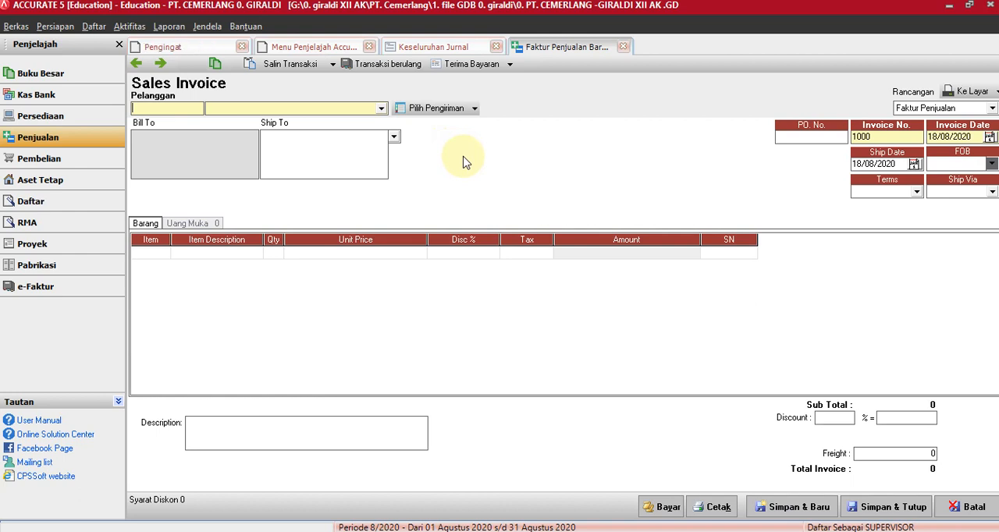
left_click(383, 109)
left_click(258, 142)
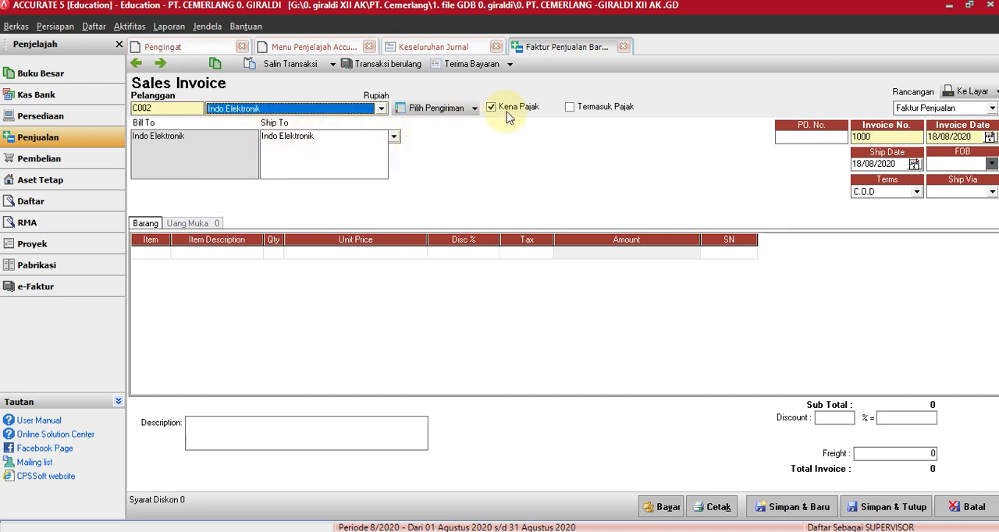
Enter the purchase order number on the sales invoice and set its invoice number to F12-1.
left_click(819, 137)
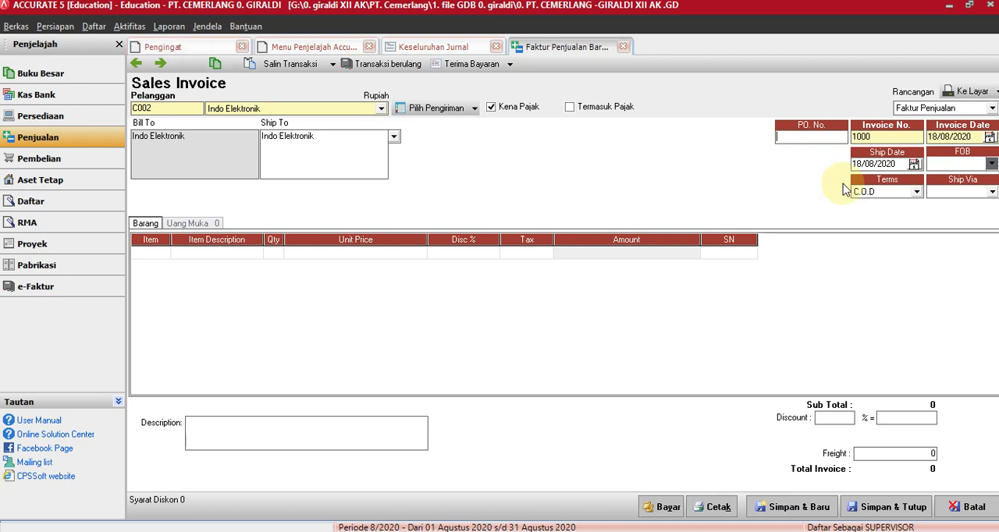
type("121")
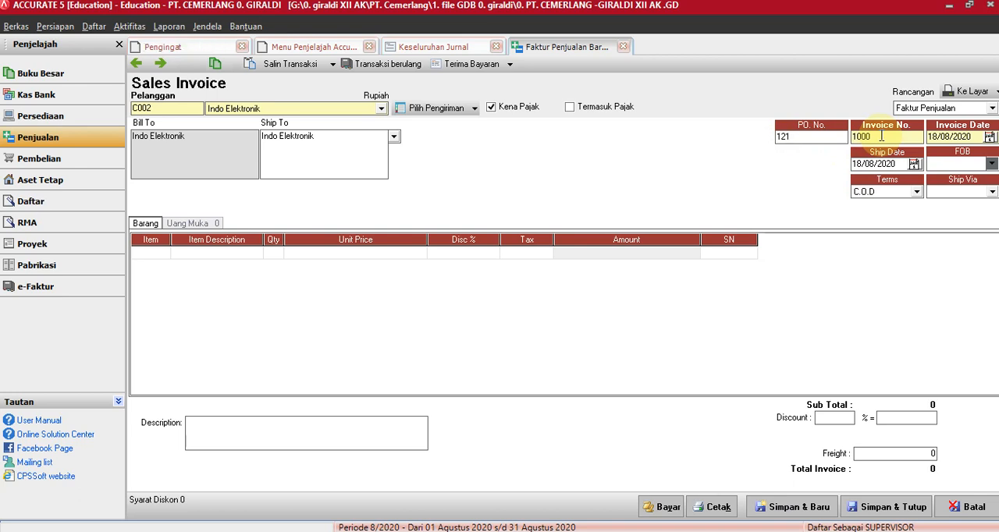
left_click(875, 137)
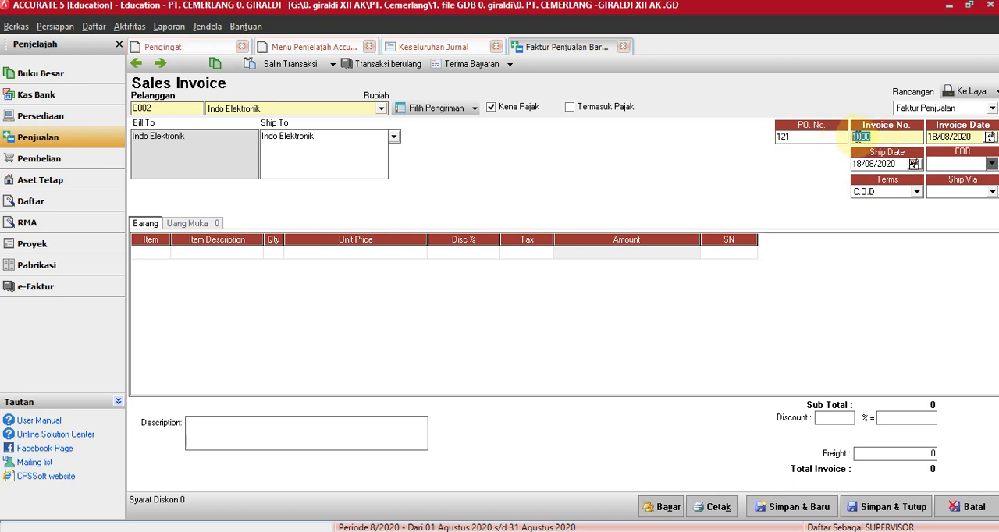
type("F")
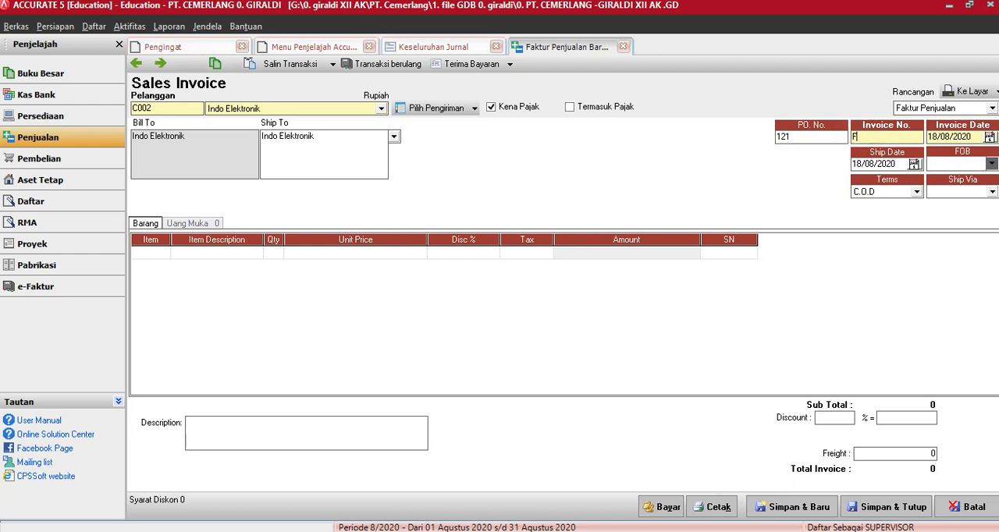
type("12-1")
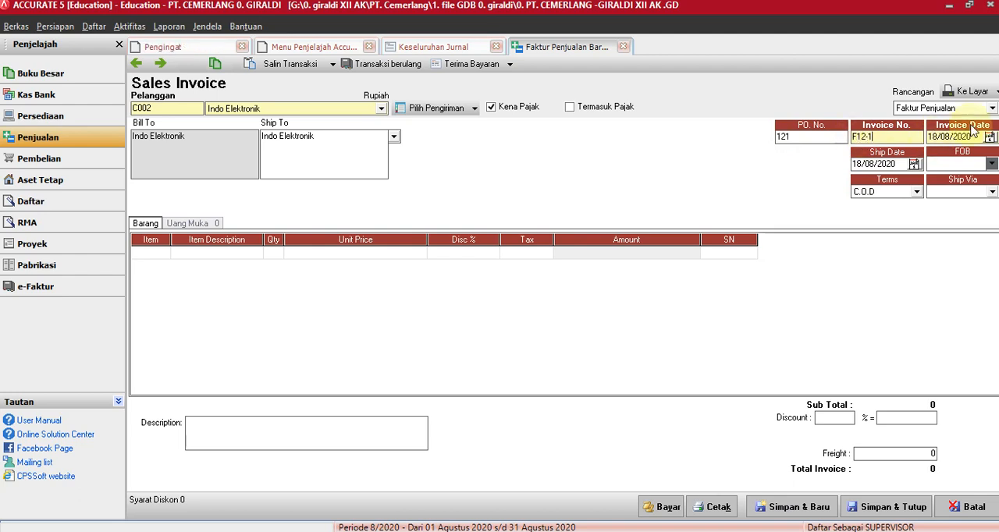
Set both the invoice date and the ship date to 06/12/2011 and the payment terms to Net 30.
left_click_drag(973, 137, 923, 136)
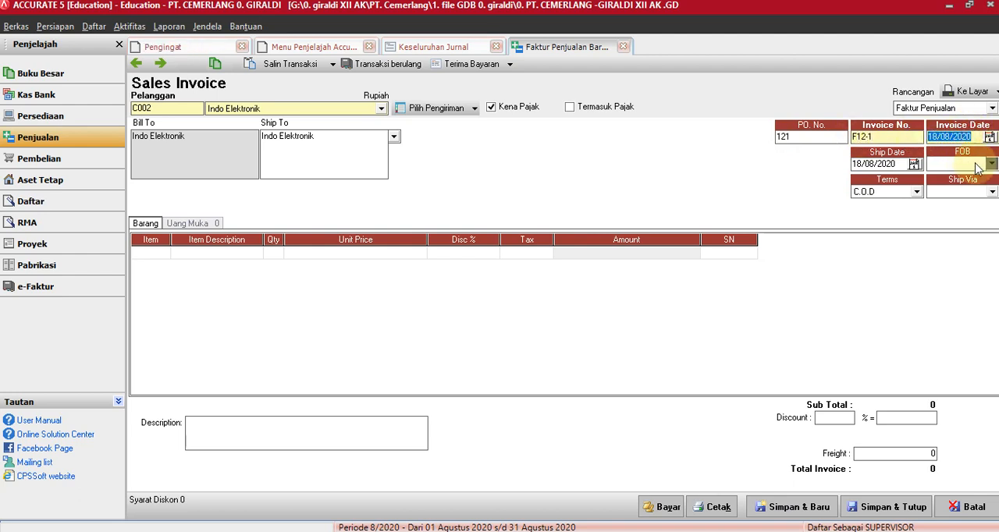
type("6 /12/")
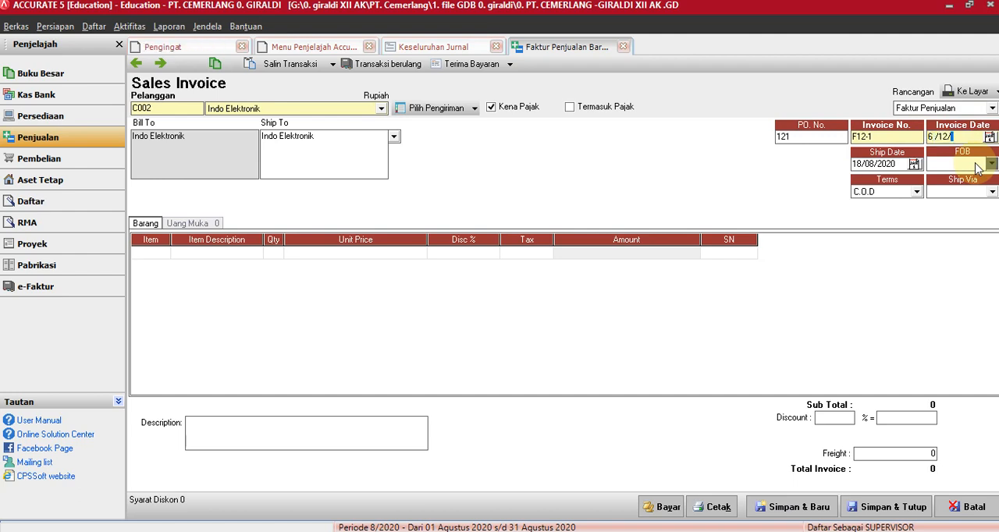
type("11")
left_click(897, 164)
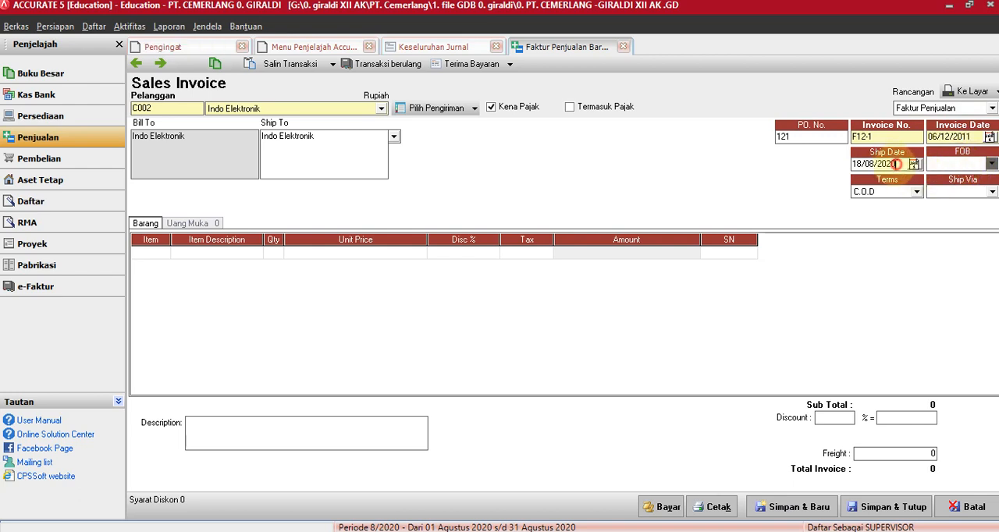
left_click_drag(897, 164, 853, 166)
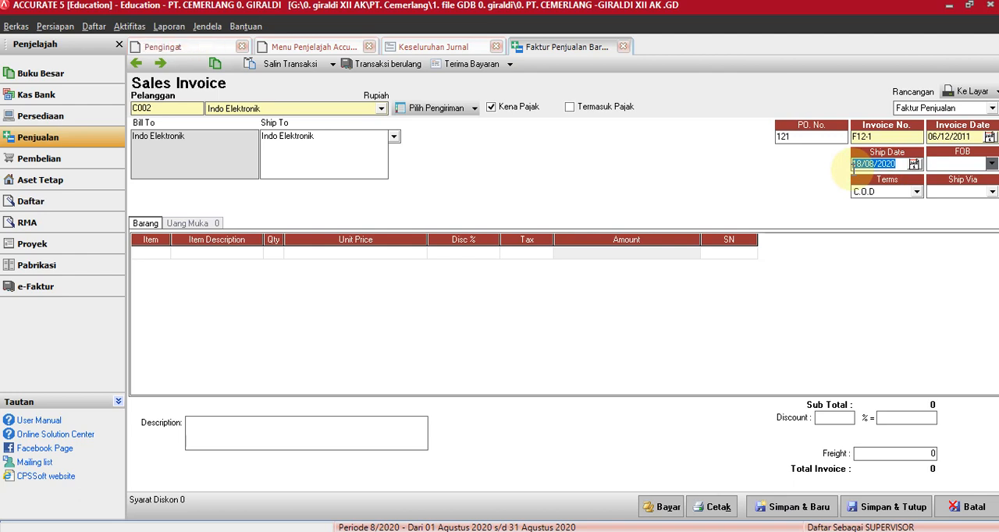
type("6 /12/11")
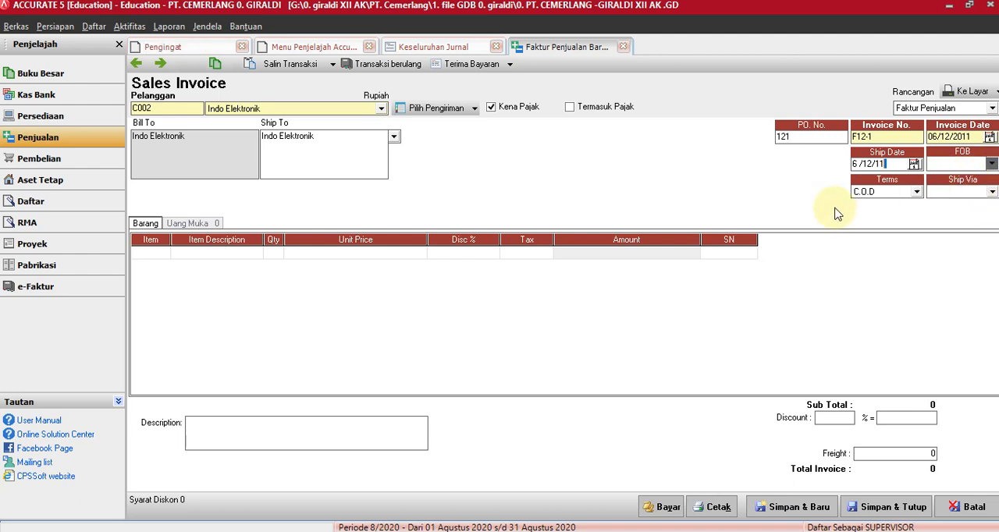
left_click(913, 192)
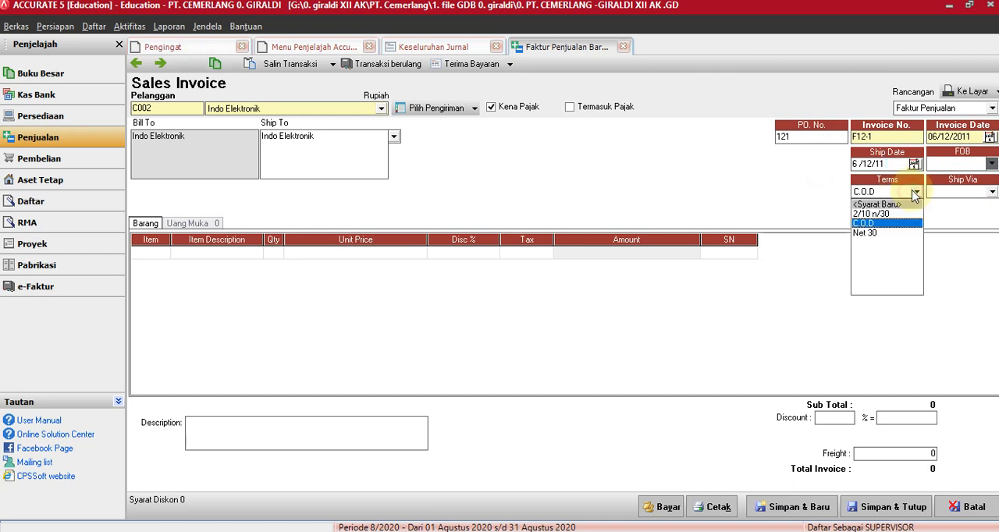
left_click(869, 233)
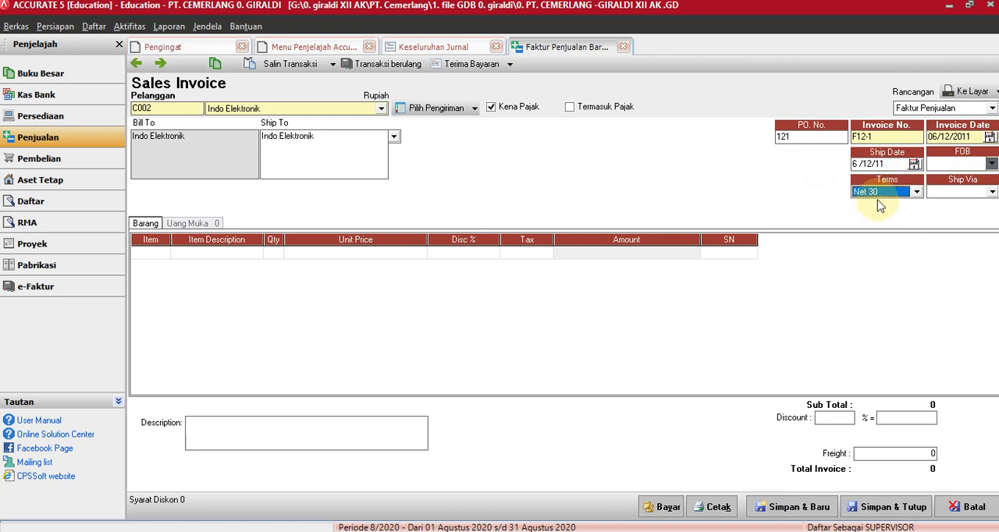
left_click(972, 192)
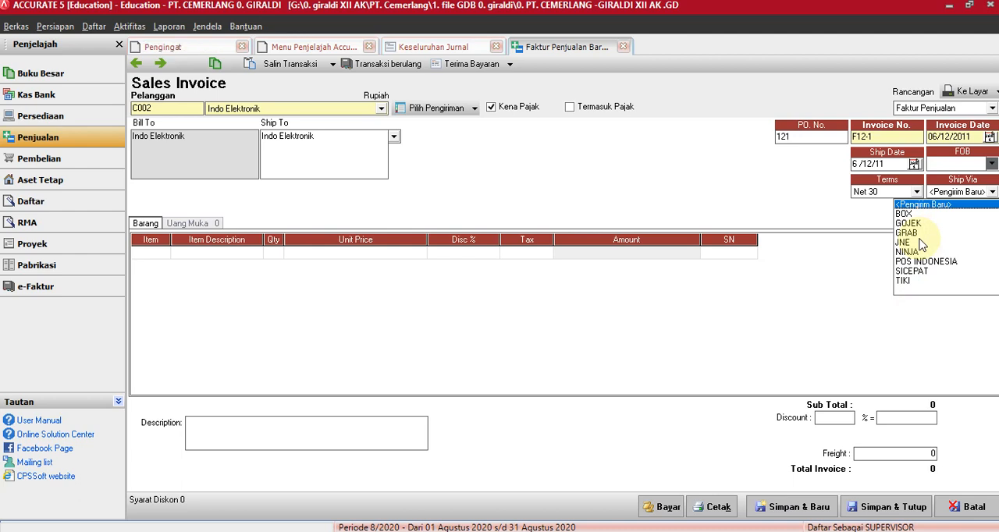
left_click(906, 214)
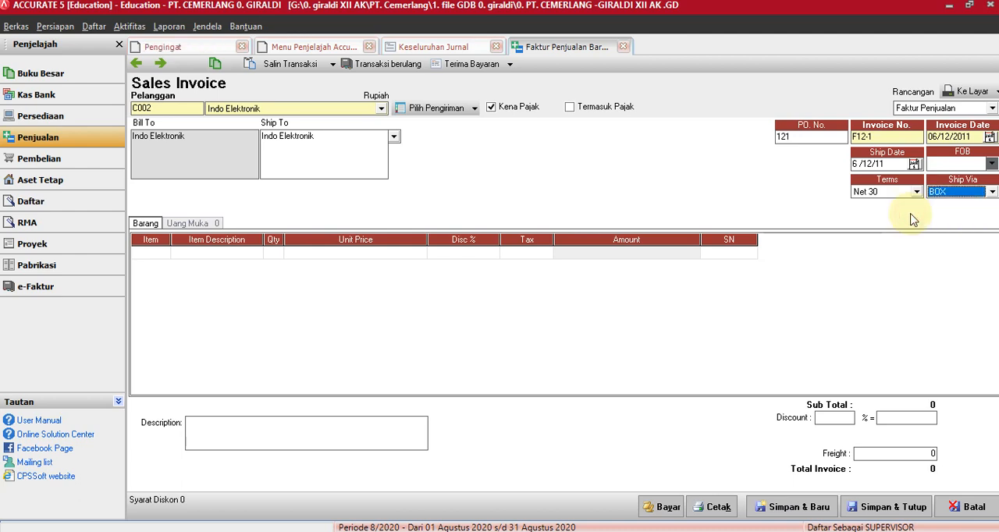
left_click(990, 192)
left_click(929, 233)
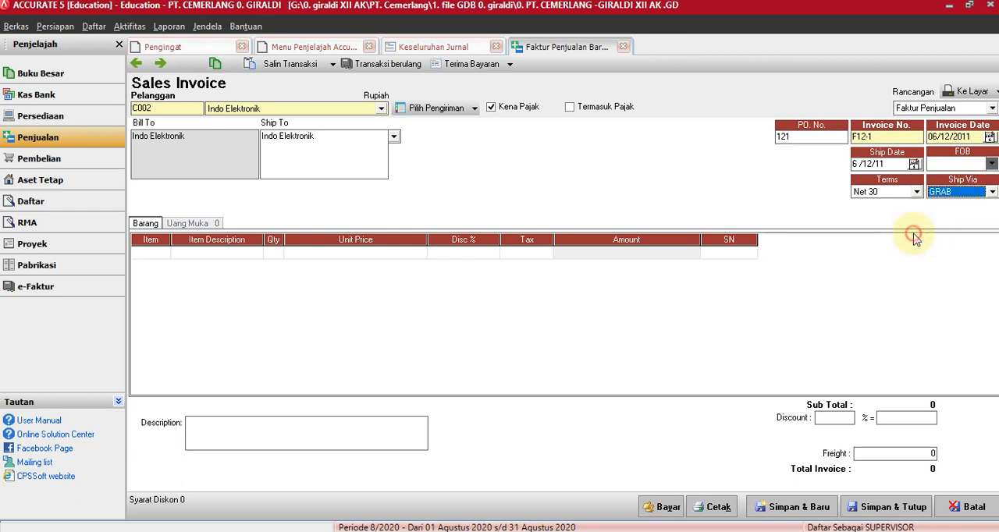
left_click(990, 192)
left_click(905, 242)
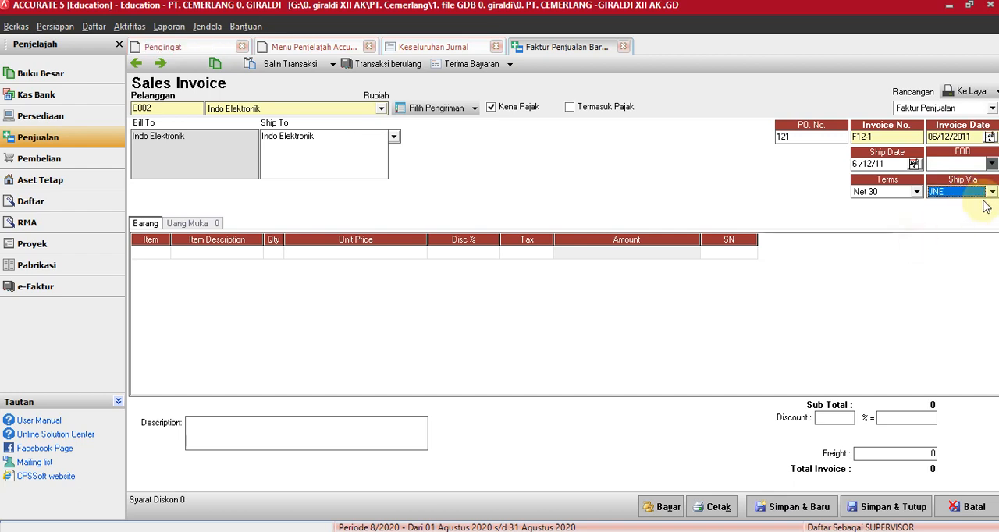
left_click(990, 192)
left_click(909, 253)
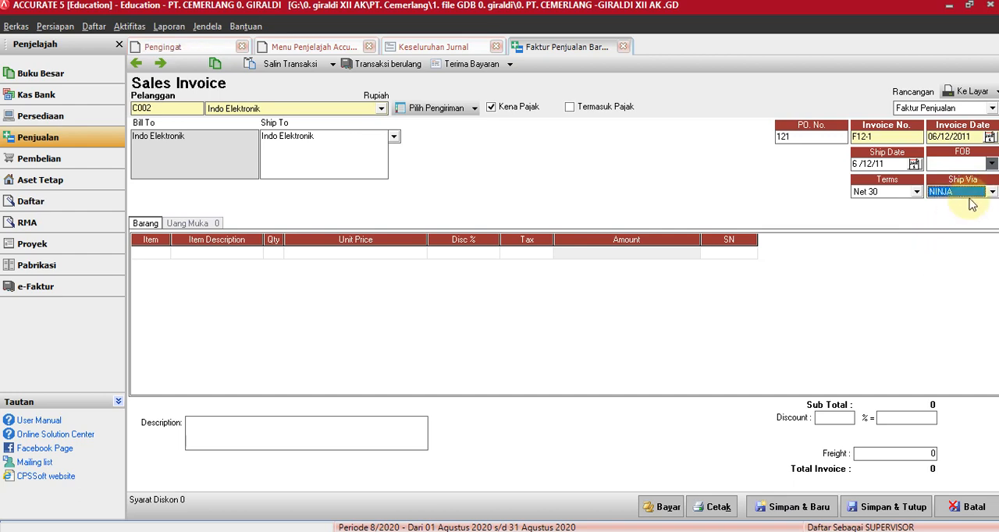
Set the invoice's shipping method to TIKI.
left_click(979, 194)
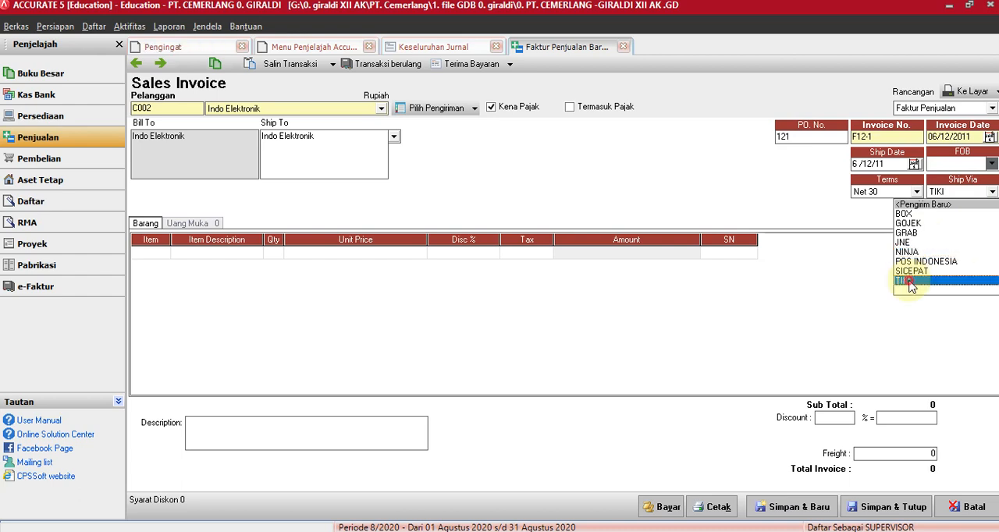
left_click(903, 281)
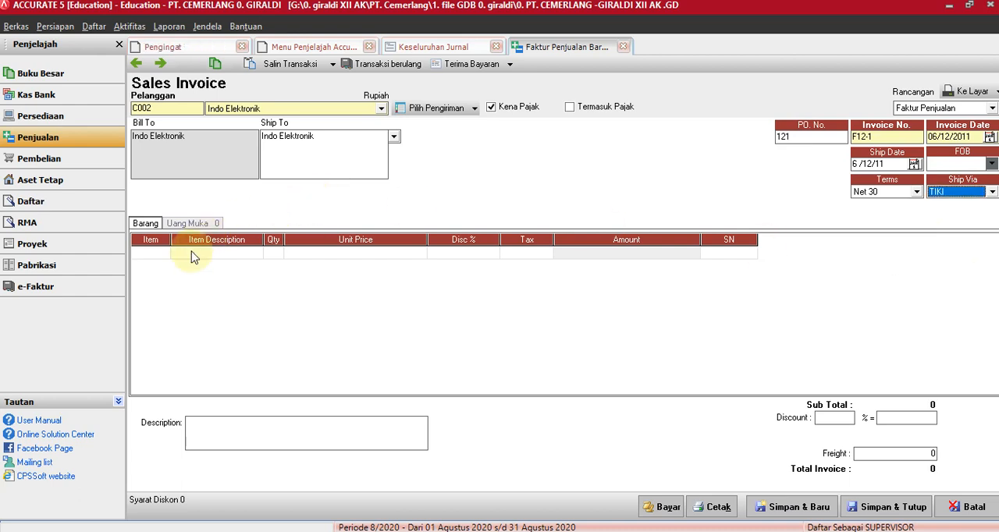
left_click(161, 252)
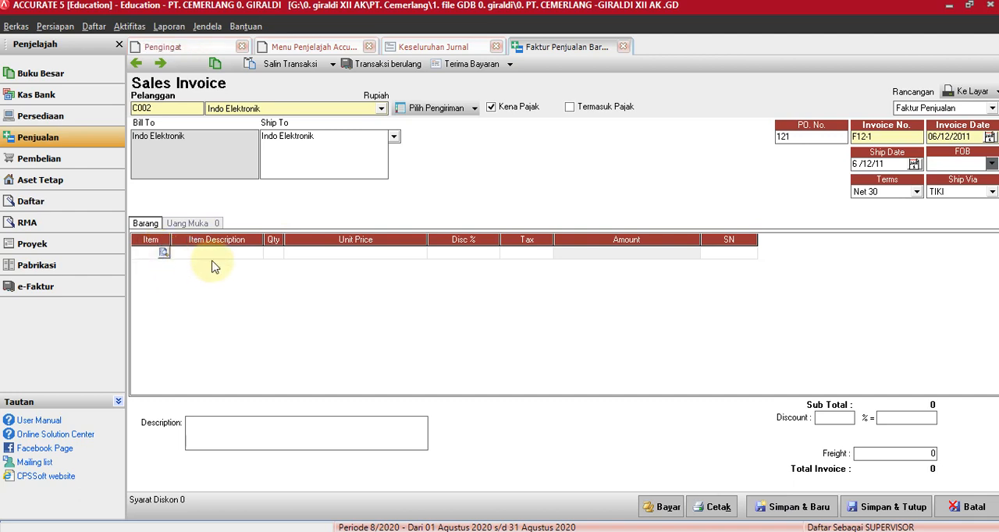
type("9")
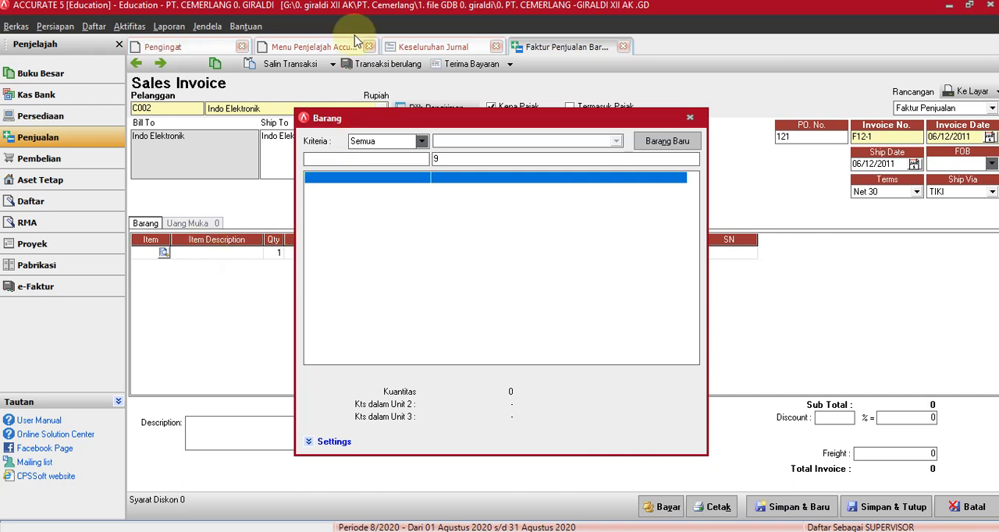
left_click(690, 119)
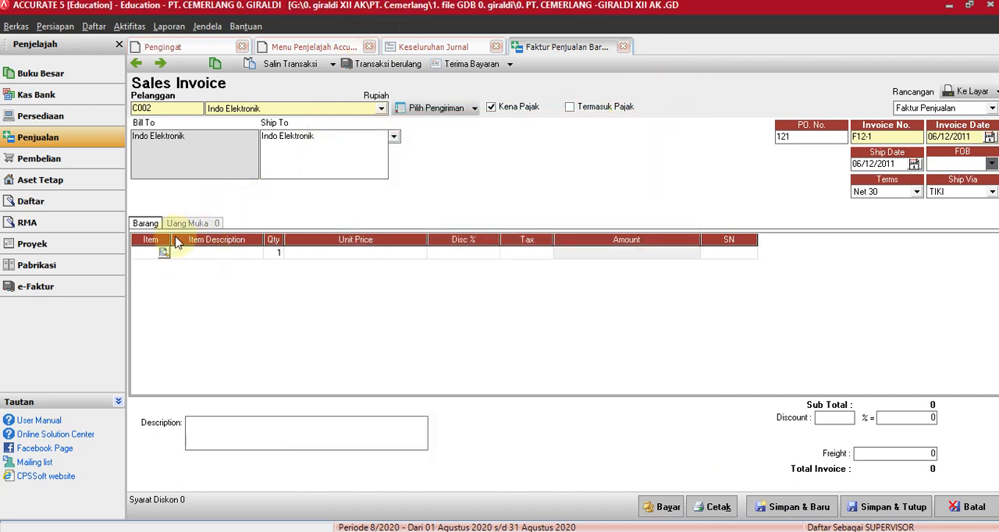
left_click(165, 255)
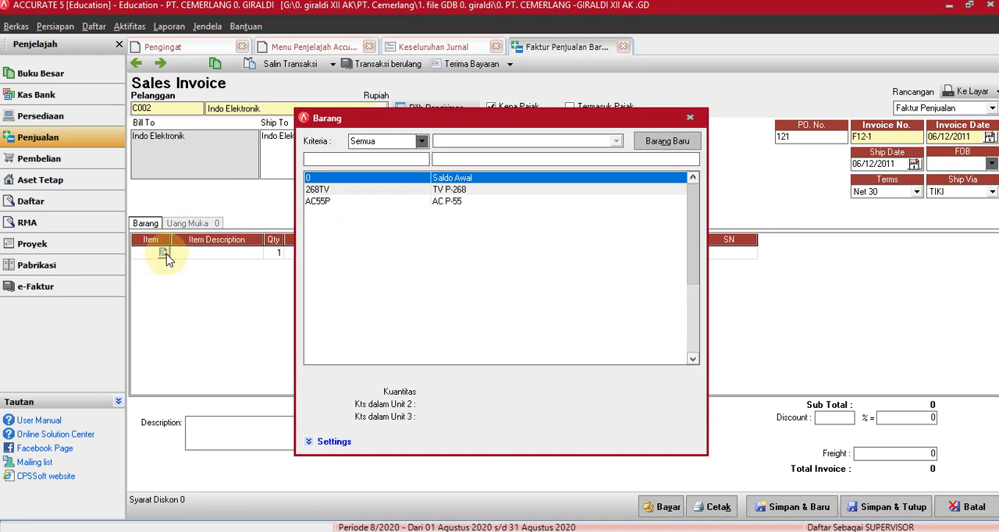
left_click(690, 119)
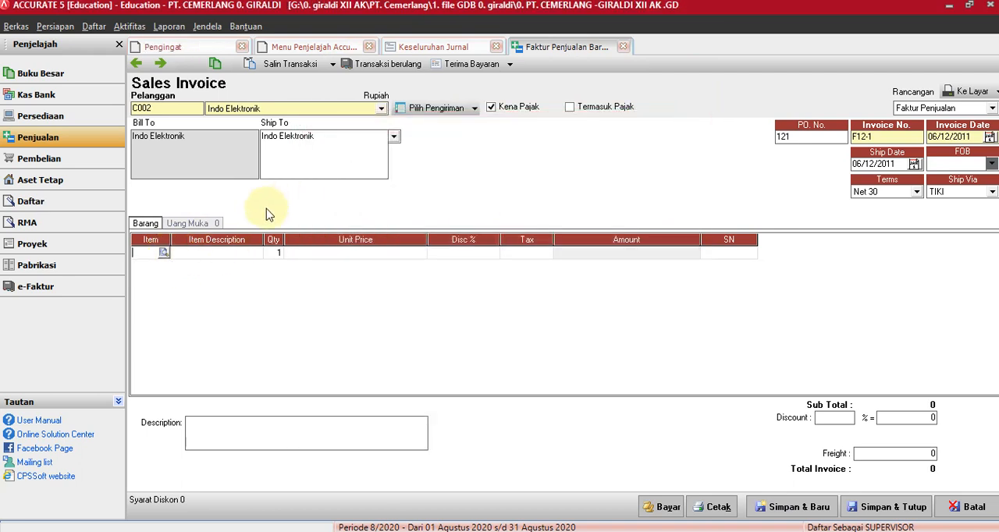
Add item 268TV (TV P-268) to the invoice with quantity 9 and a unit price of 20500000.
left_click(163, 254)
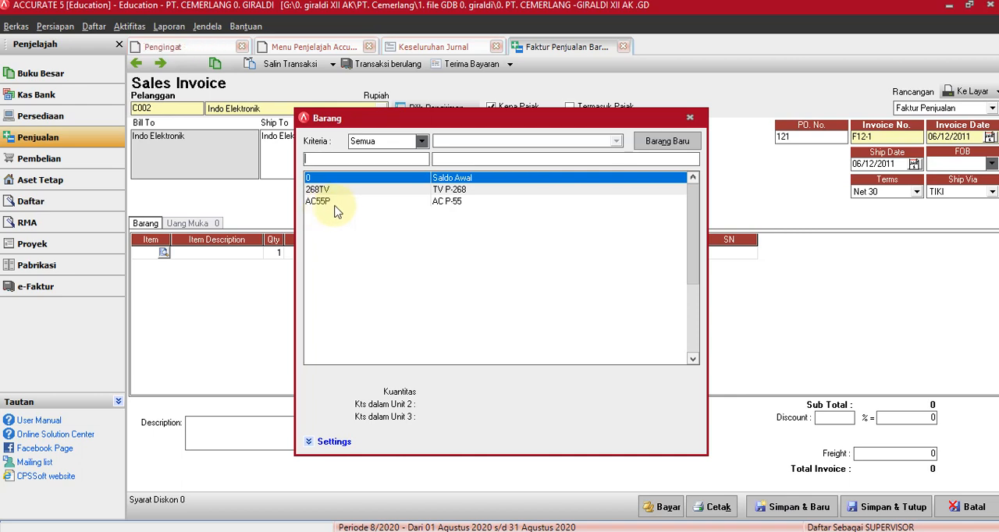
left_click(451, 191)
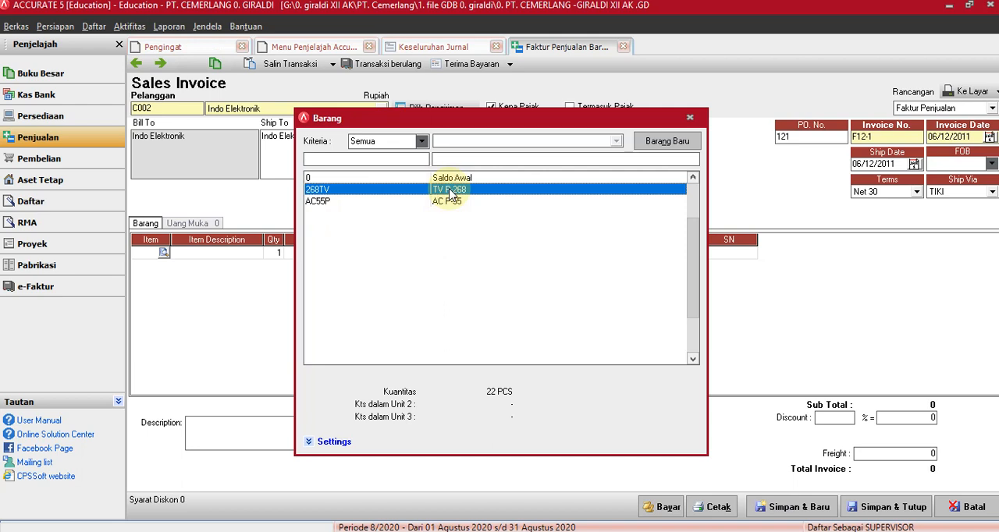
key("Return")
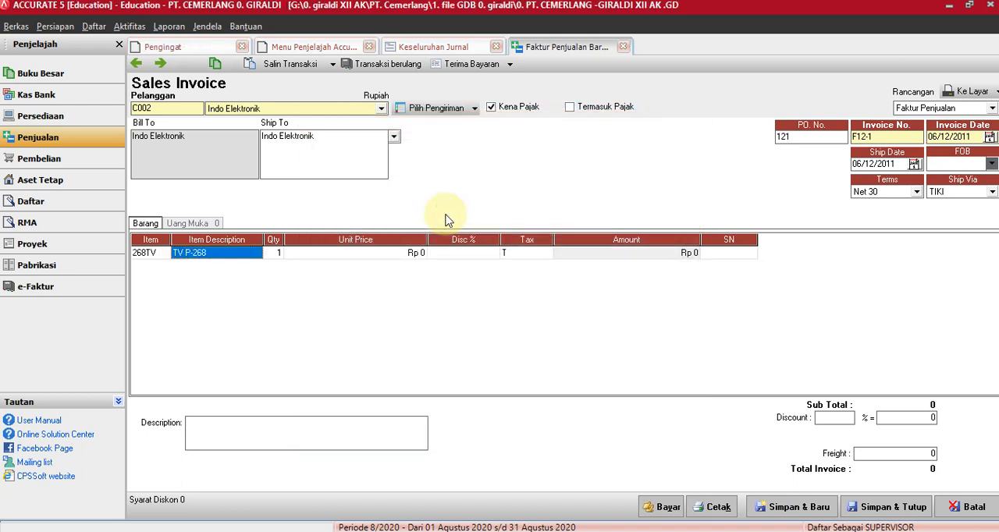
left_click(277, 252)
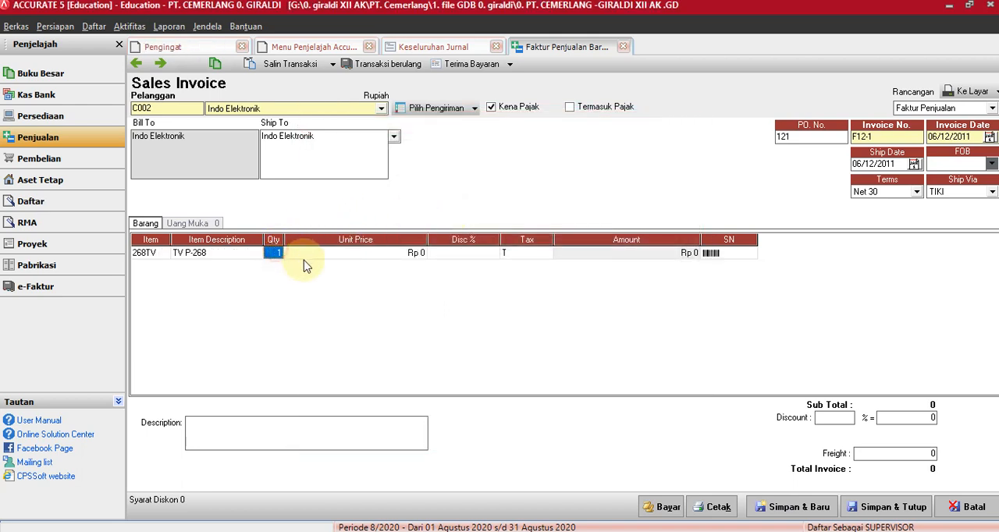
type("5")
key("Tab")
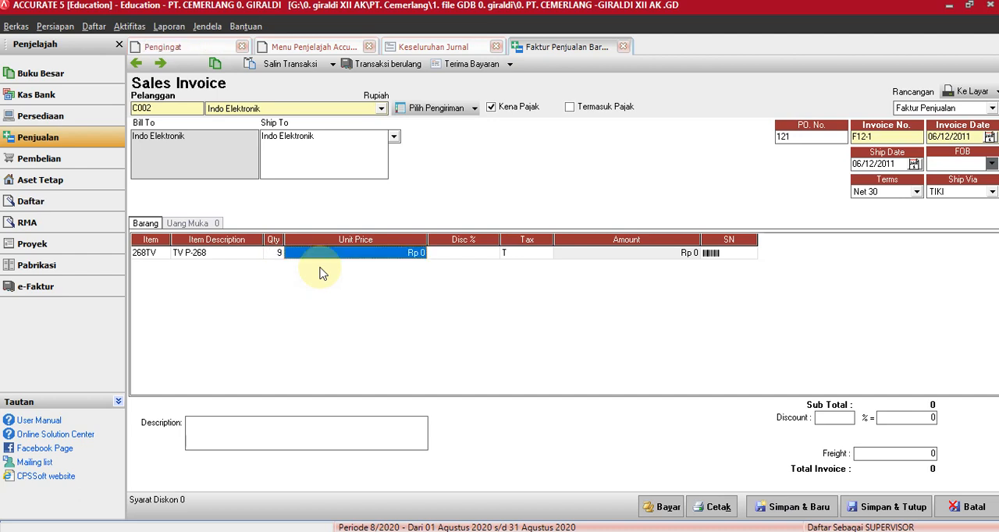
type("20500")
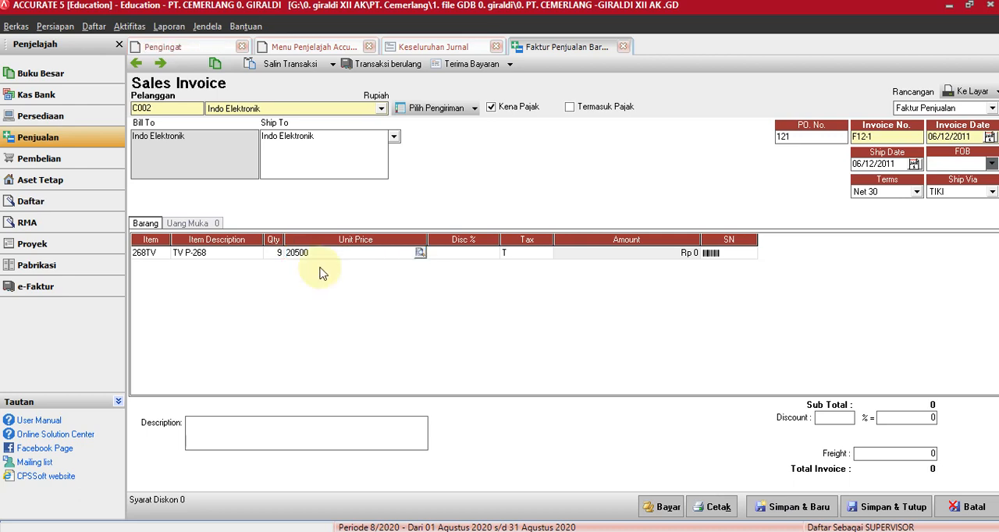
type("000")
key("Tab")
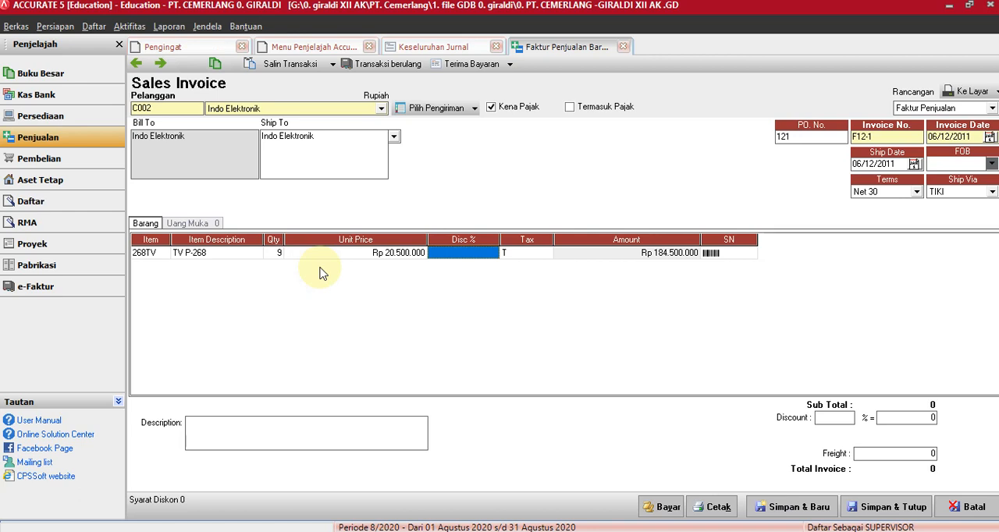
Complete the TV P-268 line with its tax code kept and add item AC55P (AC P-55) as the invoice's second line.
left_click(520, 258)
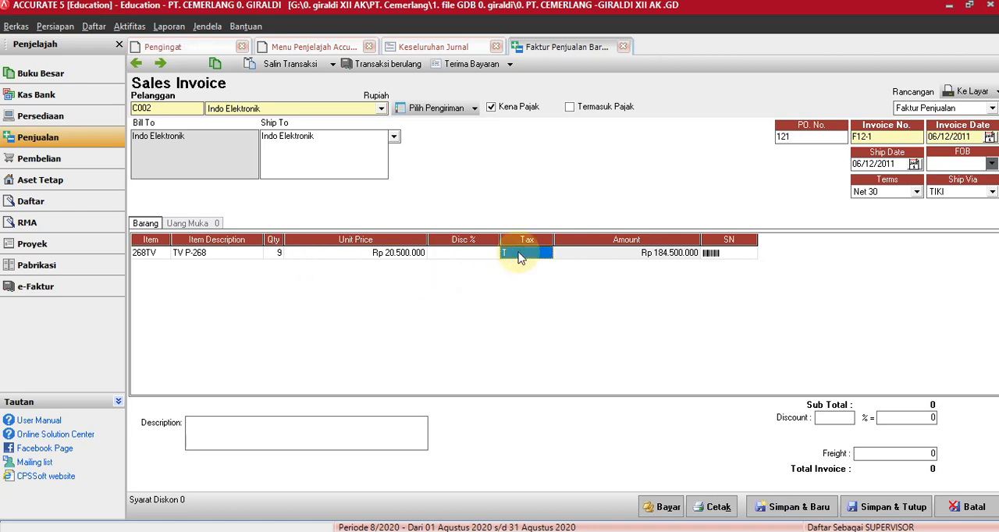
key("Return")
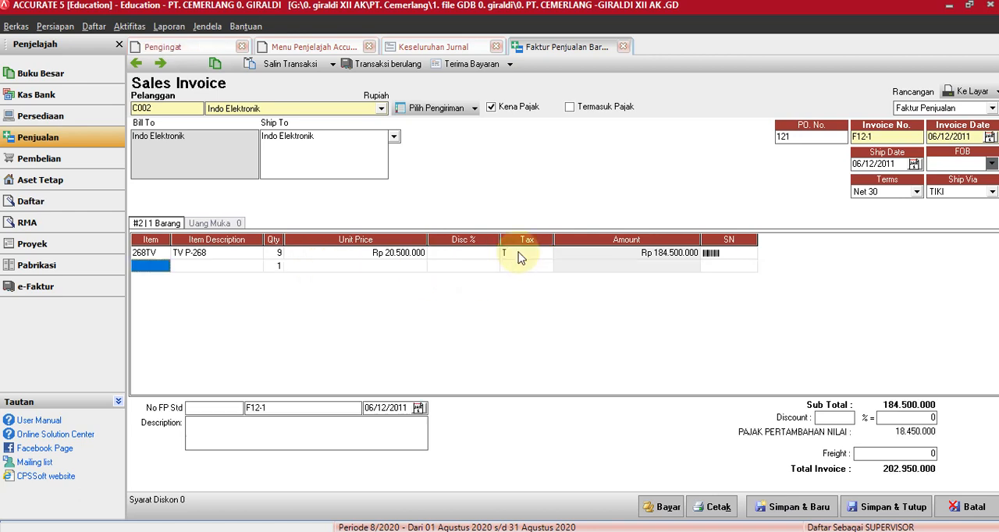
left_click(147, 266)
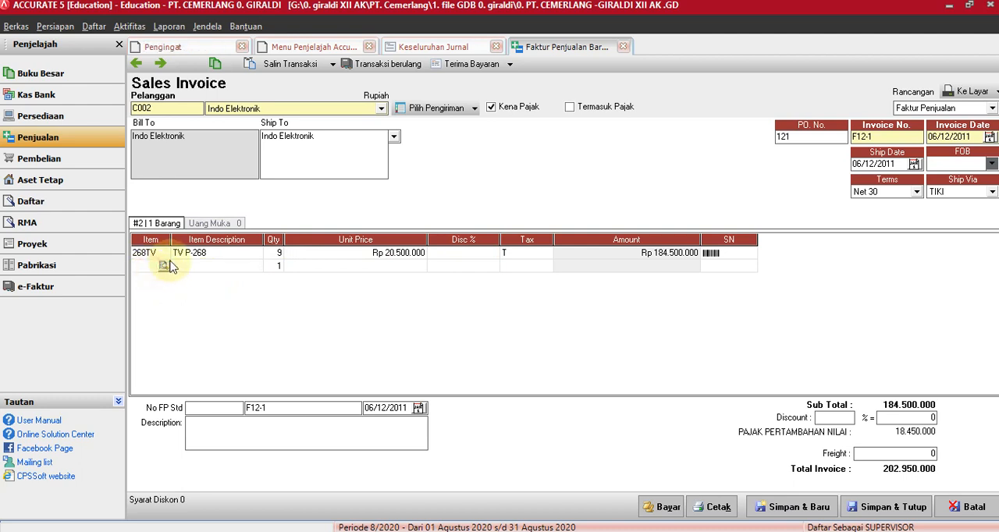
left_click(164, 266)
left_click(380, 191)
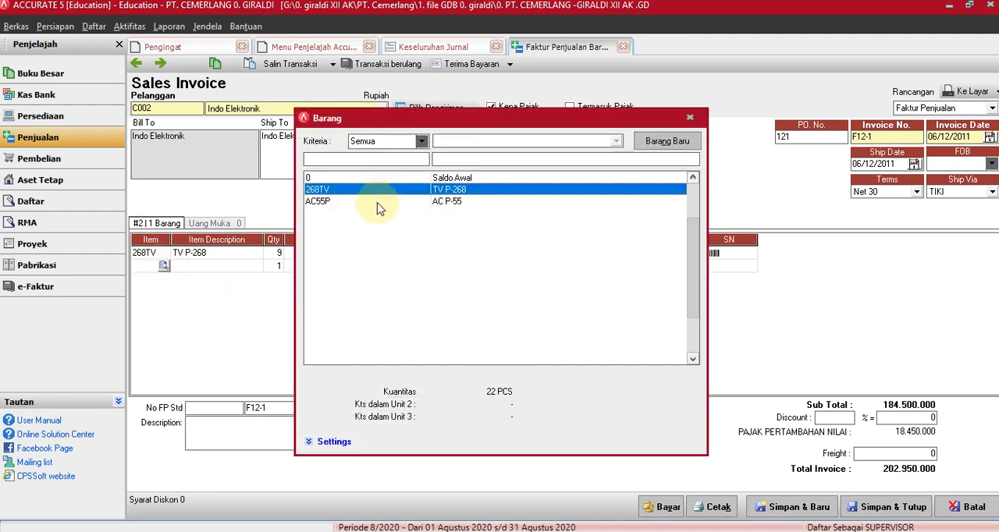
left_click(378, 201)
key("Return")
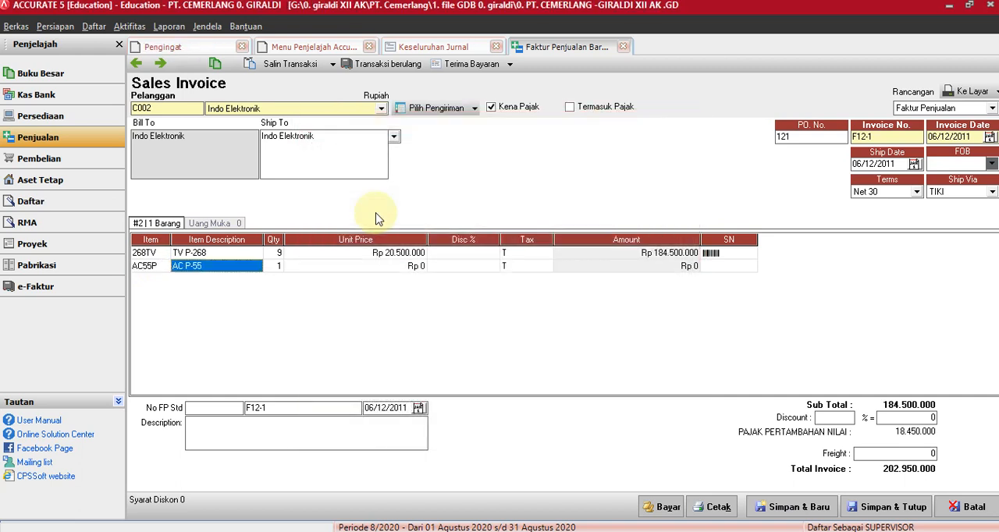
Set the AC P-55 line's quantity to 7 and its unit price to 25000000, and complete the line.
key("Return")
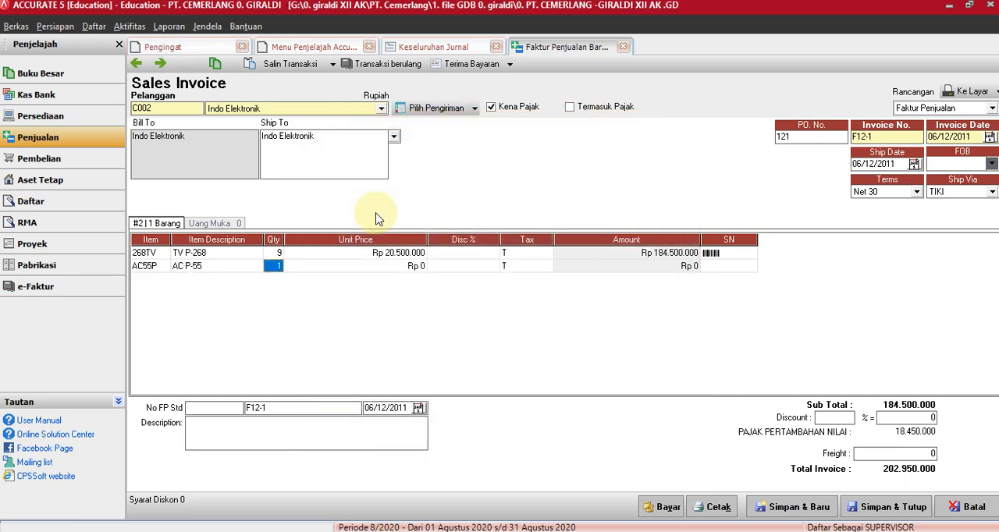
type("7")
key("Return")
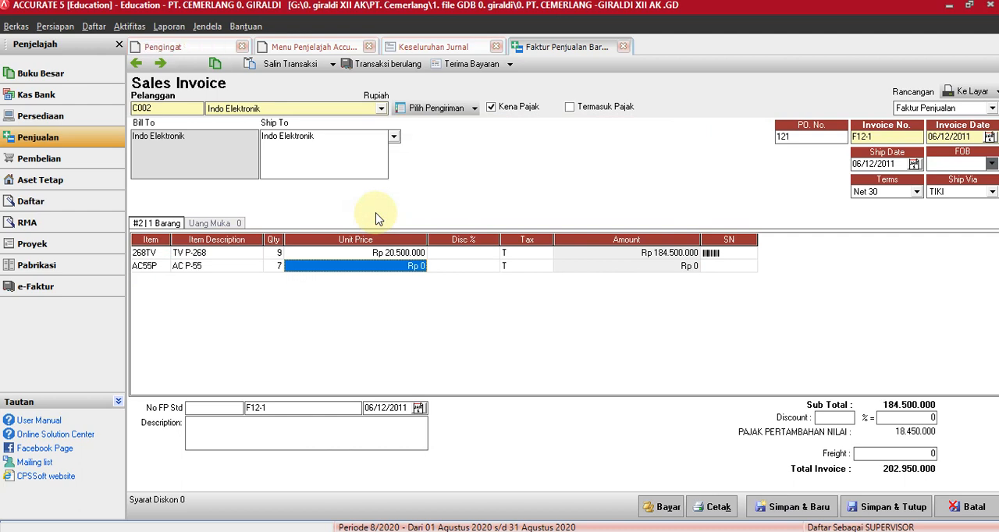
type("25")
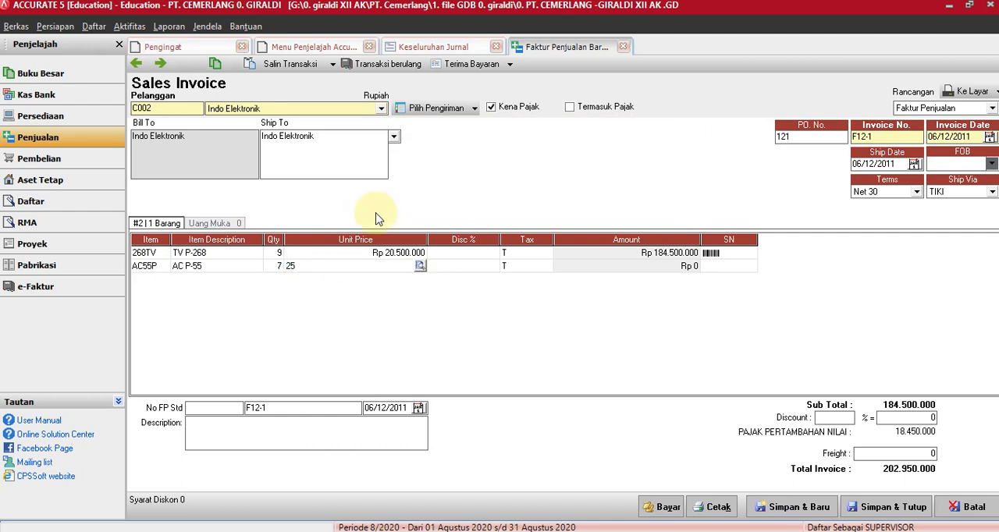
type("00000")
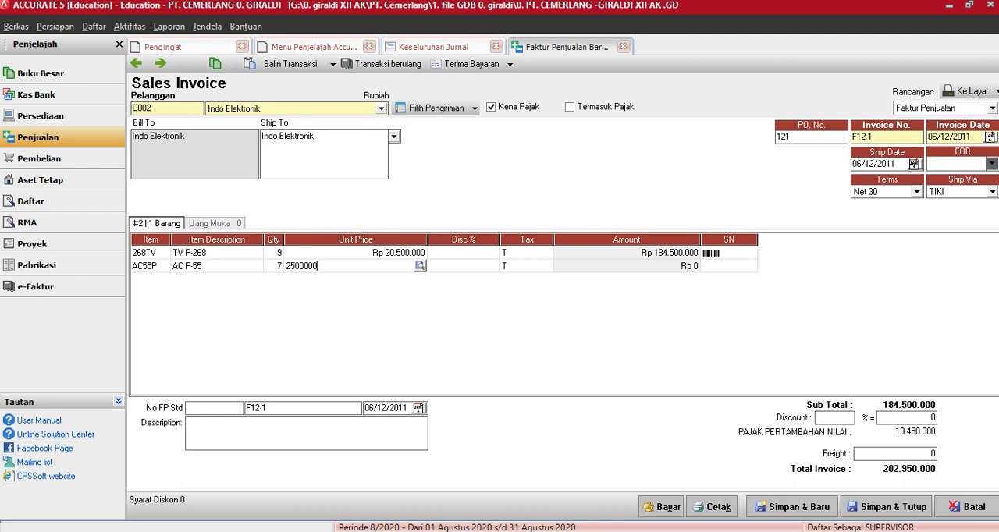
type("0")
key("Tab")
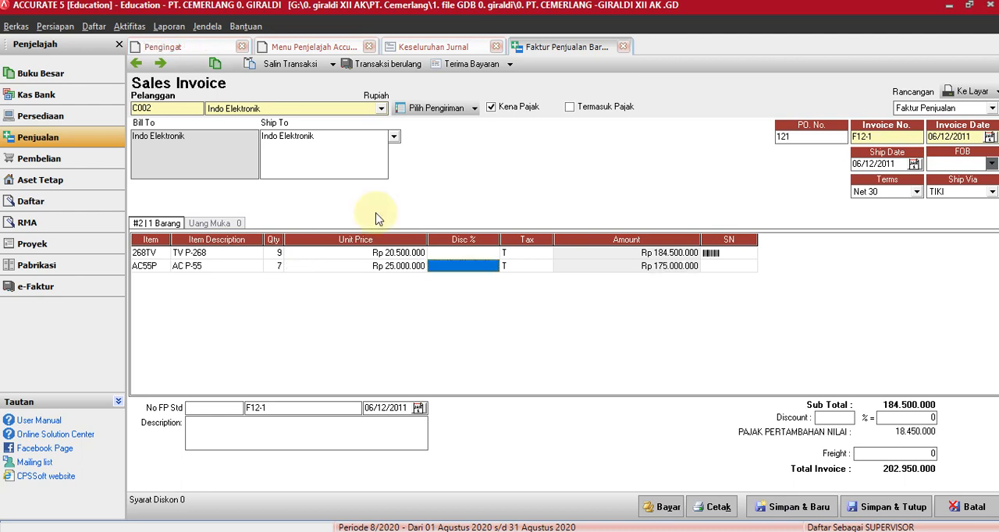
left_click(517, 275)
left_click(679, 271)
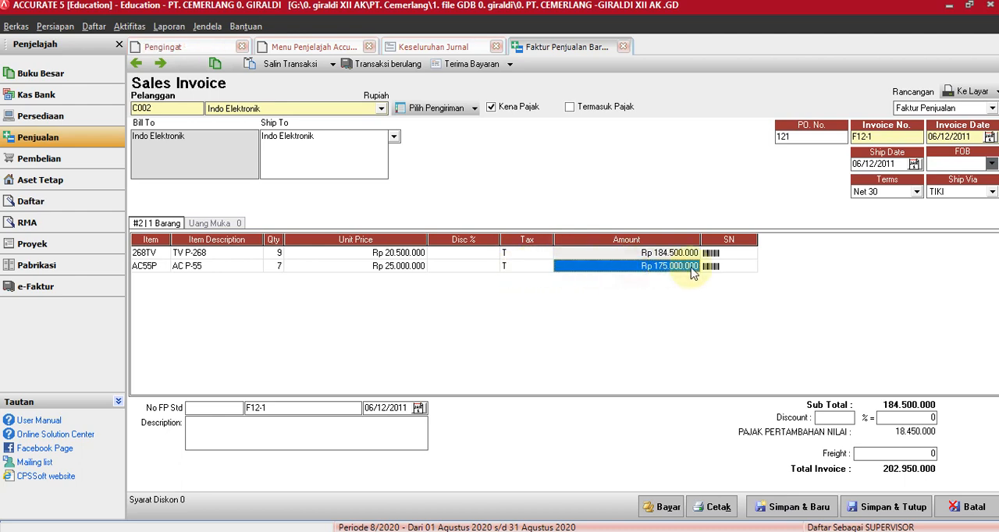
left_click(729, 266)
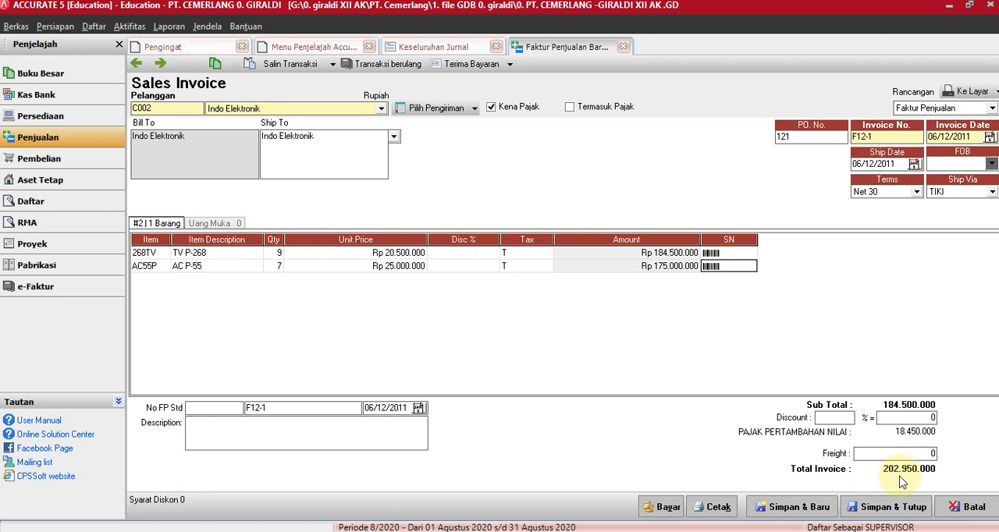
key("Return")
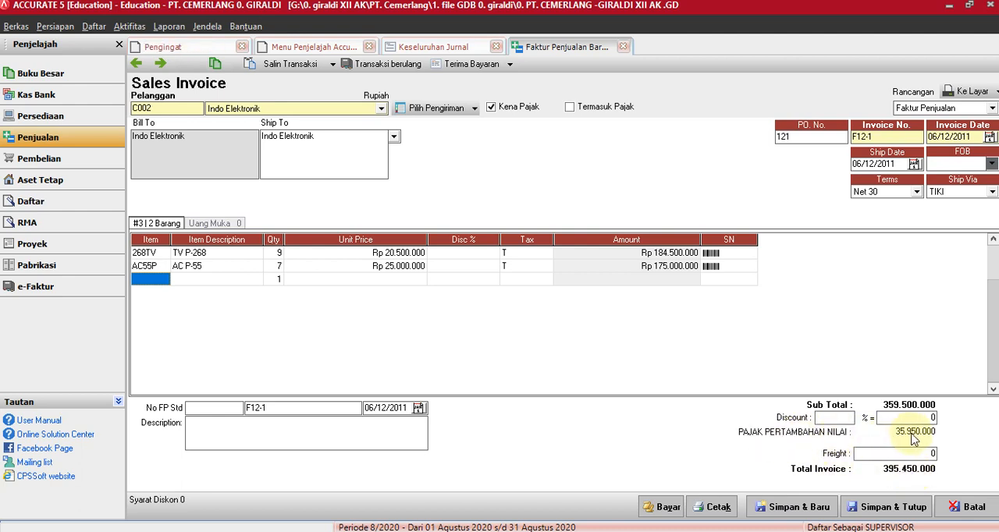
left_click(323, 255)
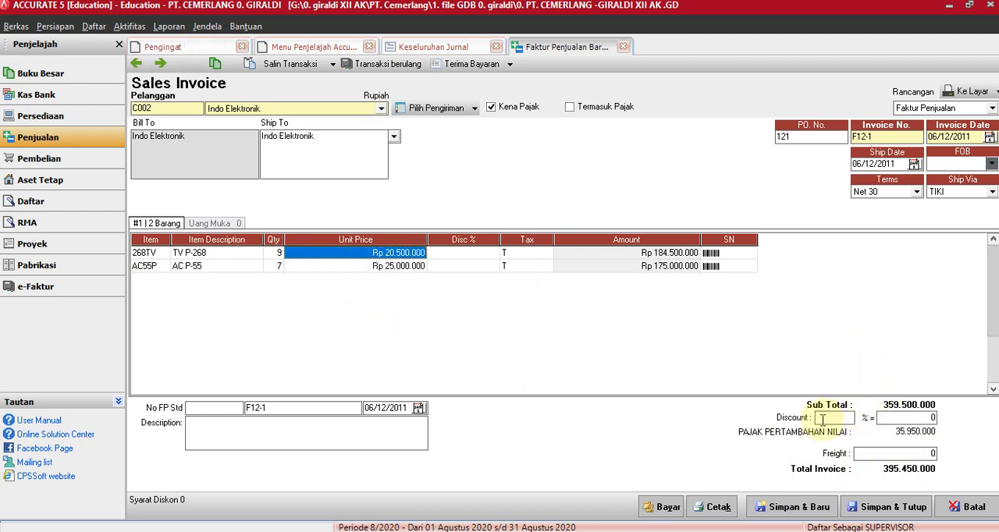
left_click(470, 254)
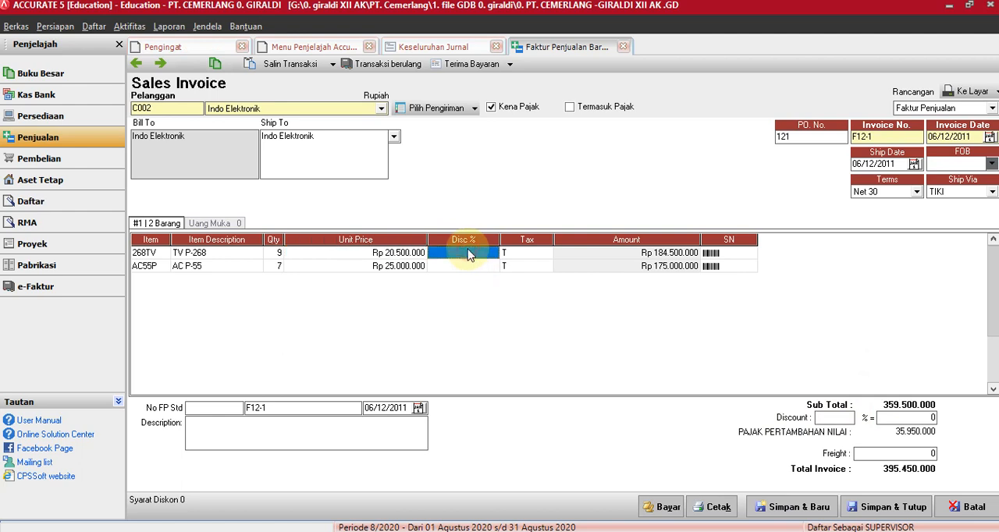
left_click(468, 267)
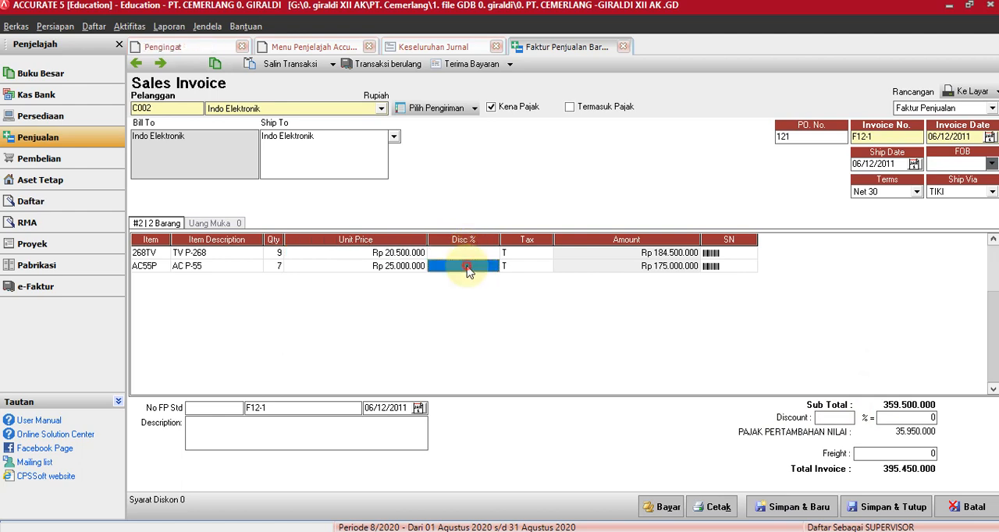
left_click(468, 267)
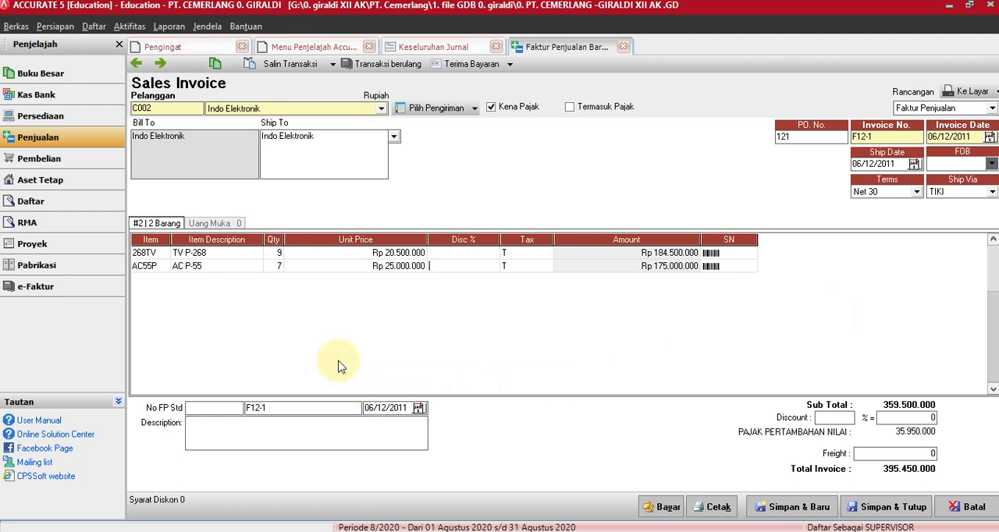
Enter the invoice description PENJUALAN KREDIT INDO ELEKTRONIK.
left_click(229, 426)
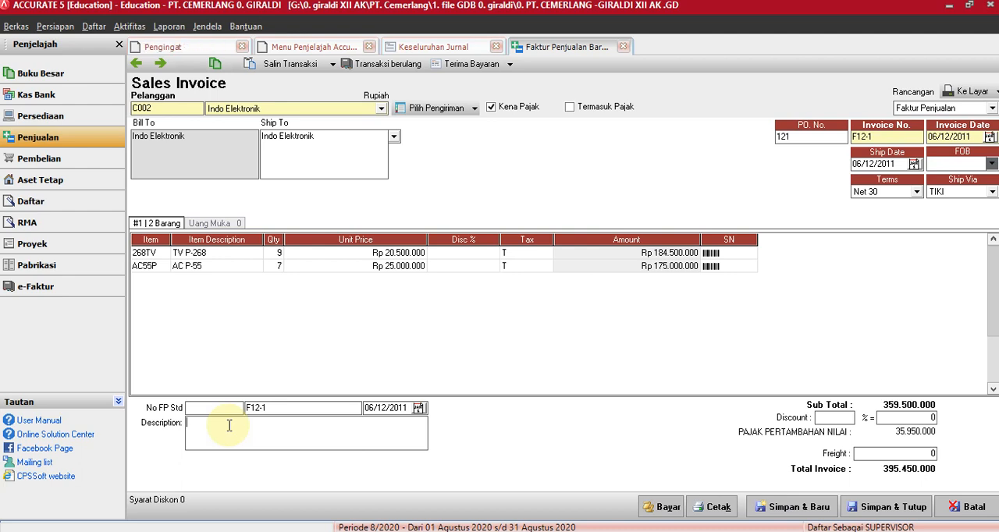
type("PENJUALAN KR")
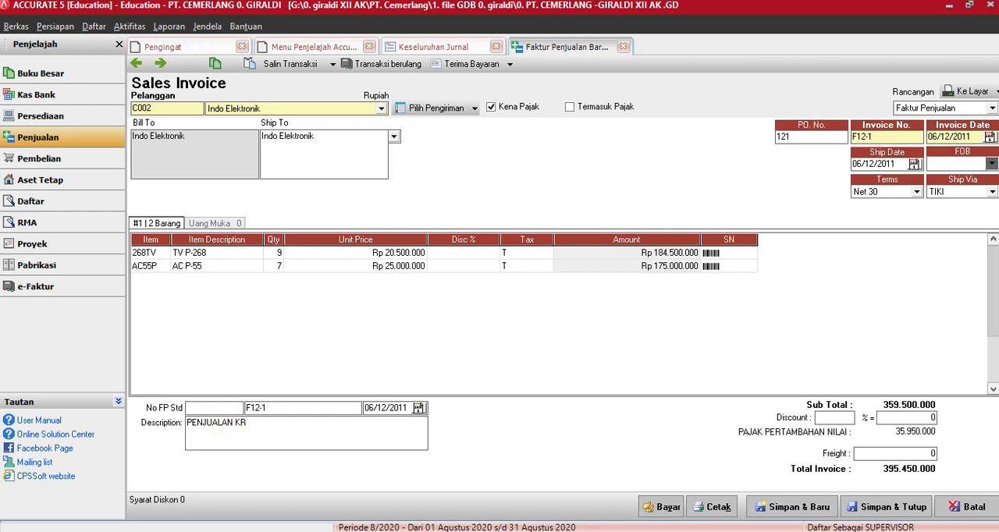
type("EDIT ")
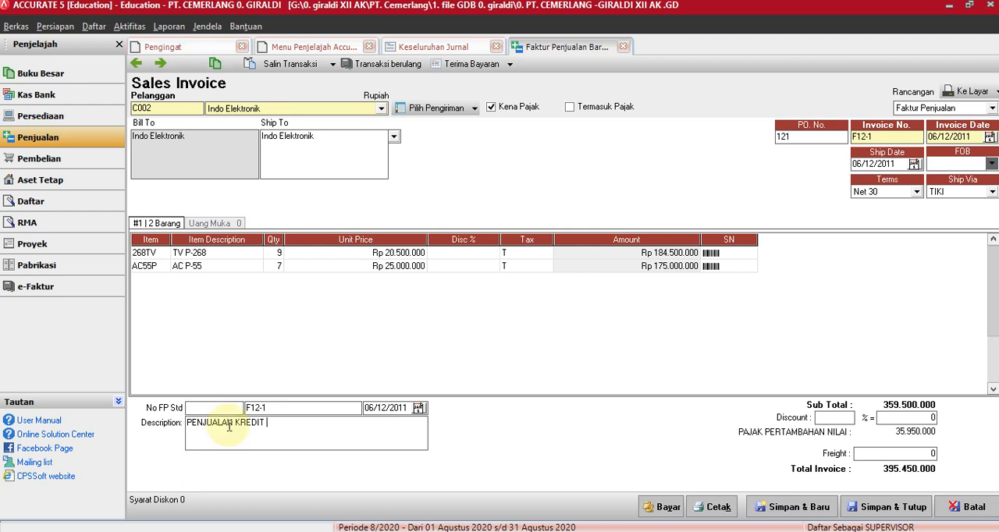
type("IN")
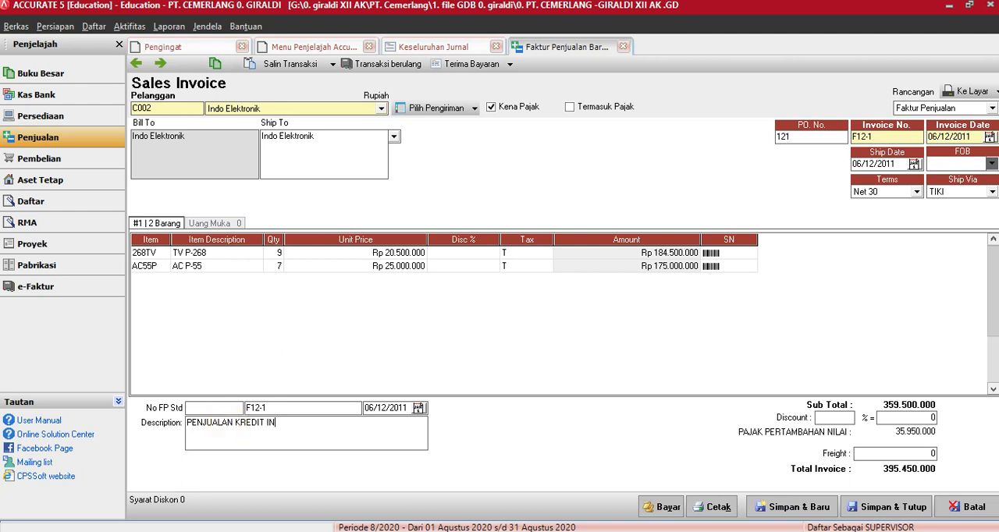
type("DO ELEKTRONIK")
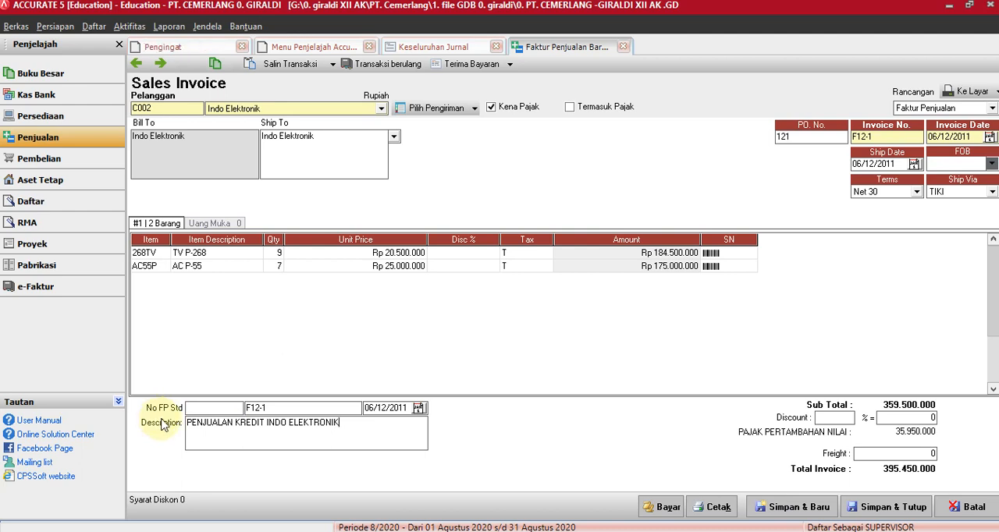
left_click(201, 408)
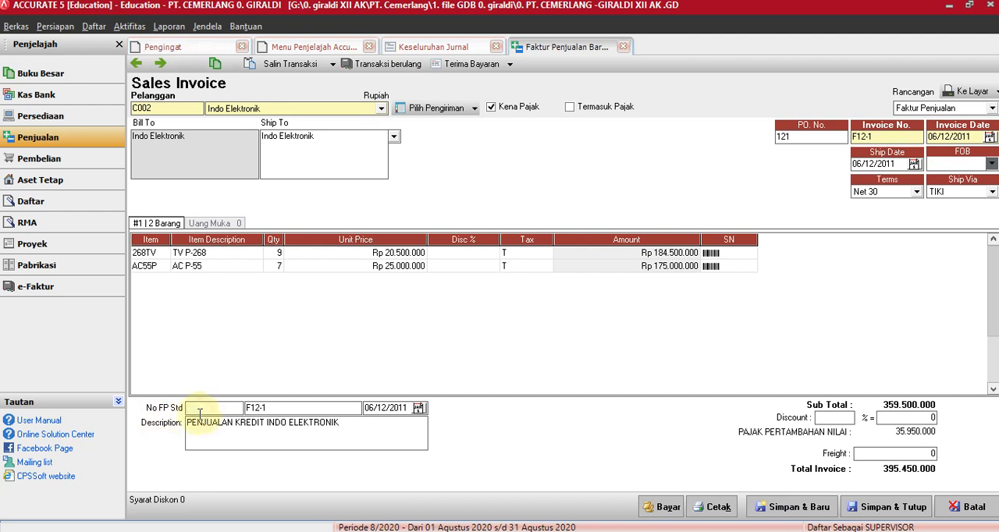
type("010")
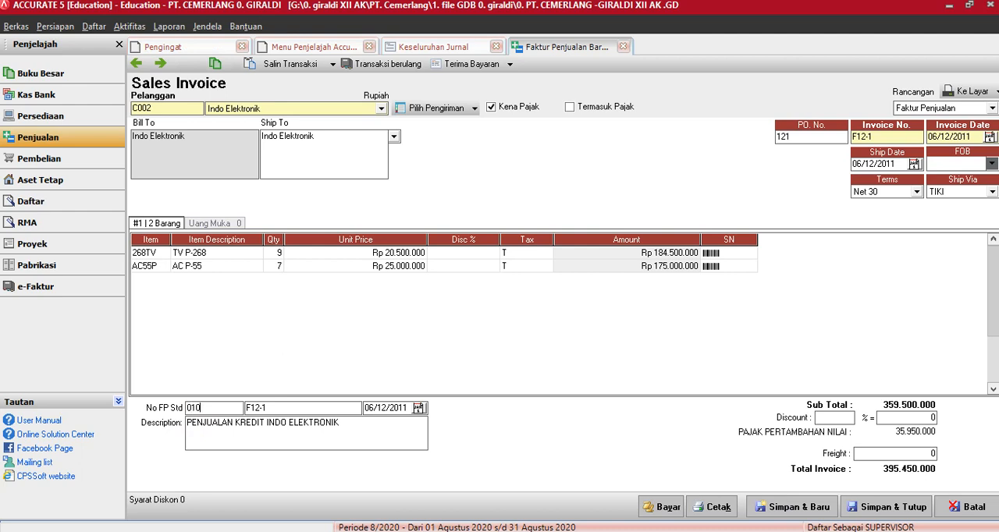
type(".000.11")
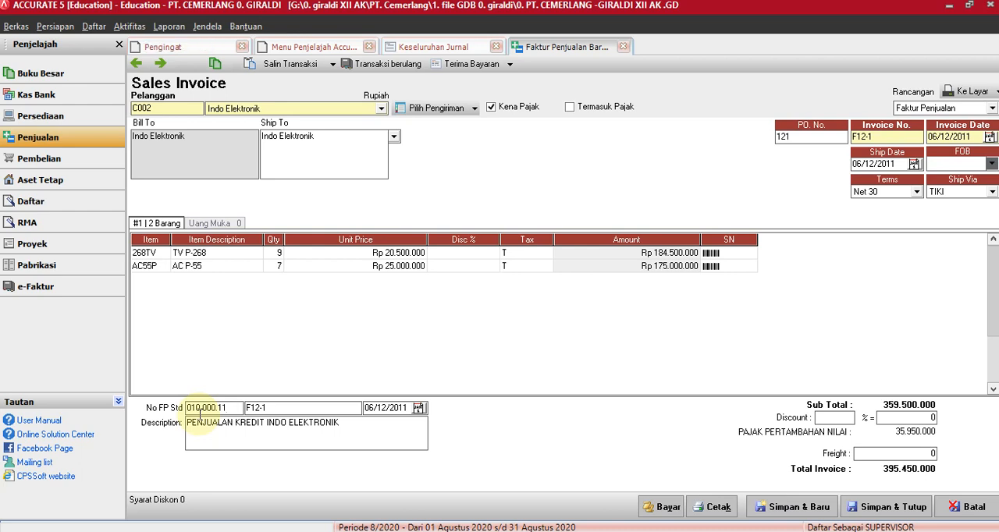
key("Tab")
type("000000000")
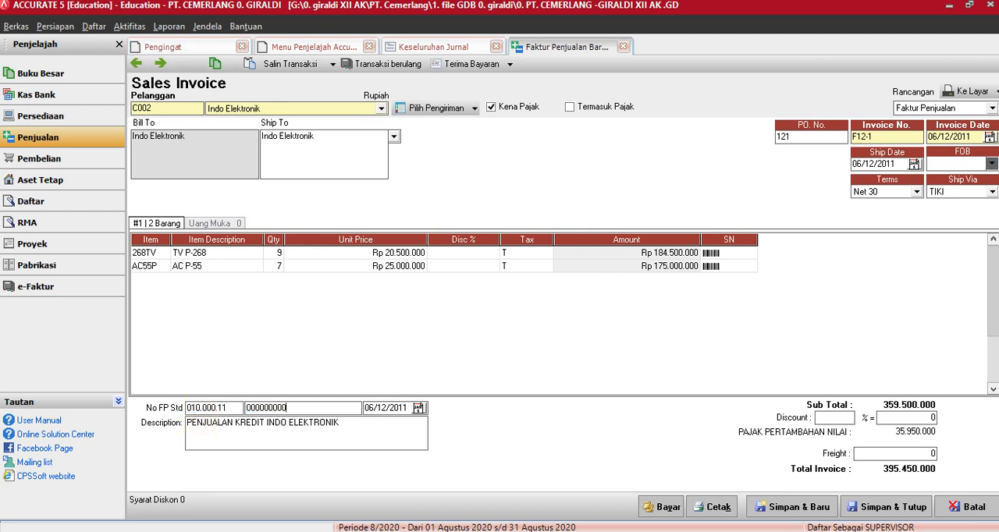
type("01")
key("Tab")
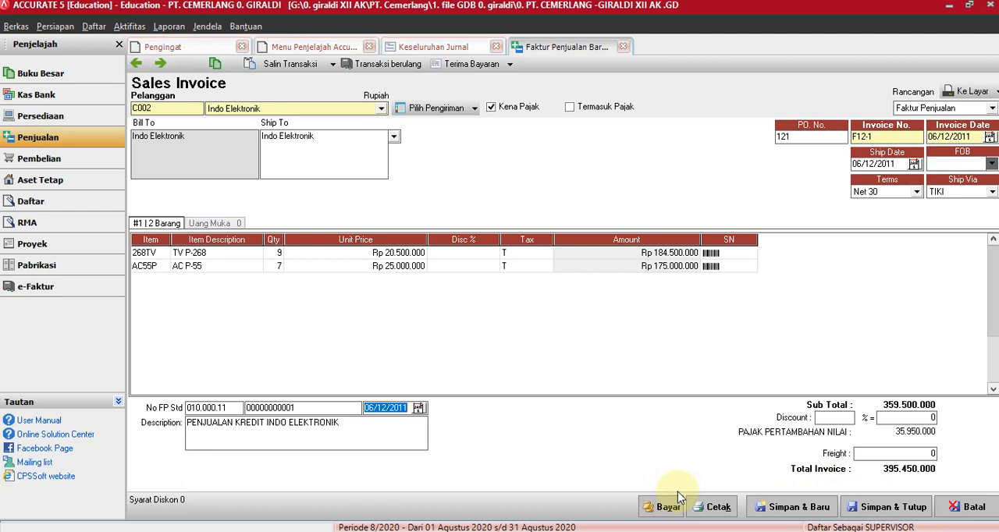
Save and close the sales invoice, and refresh the Keseluruhan Jurnal report.
left_click(879, 511)
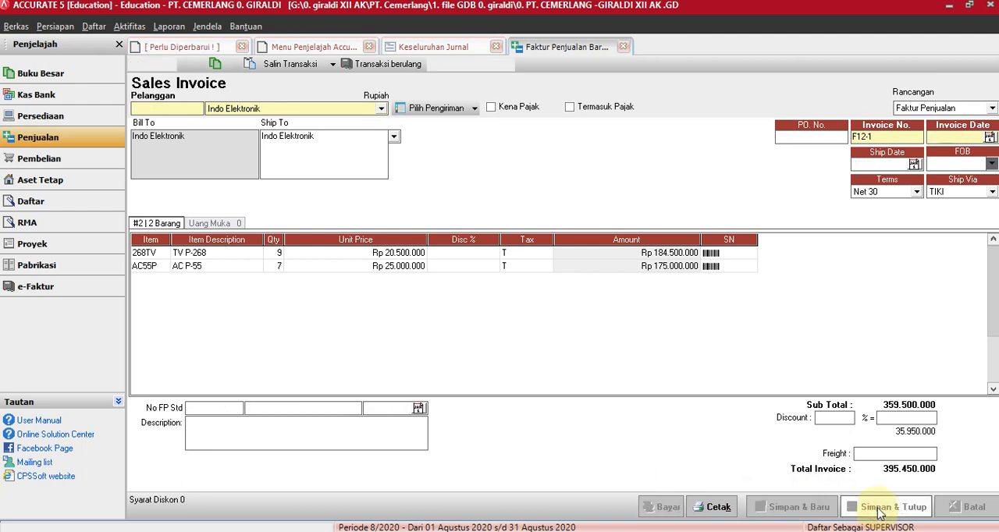
left_click(417, 52)
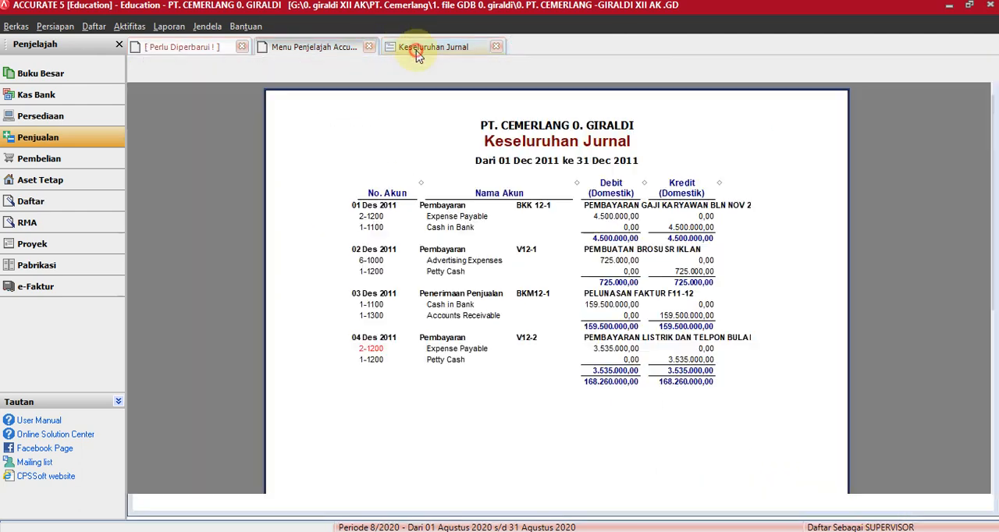
left_click(429, 76)
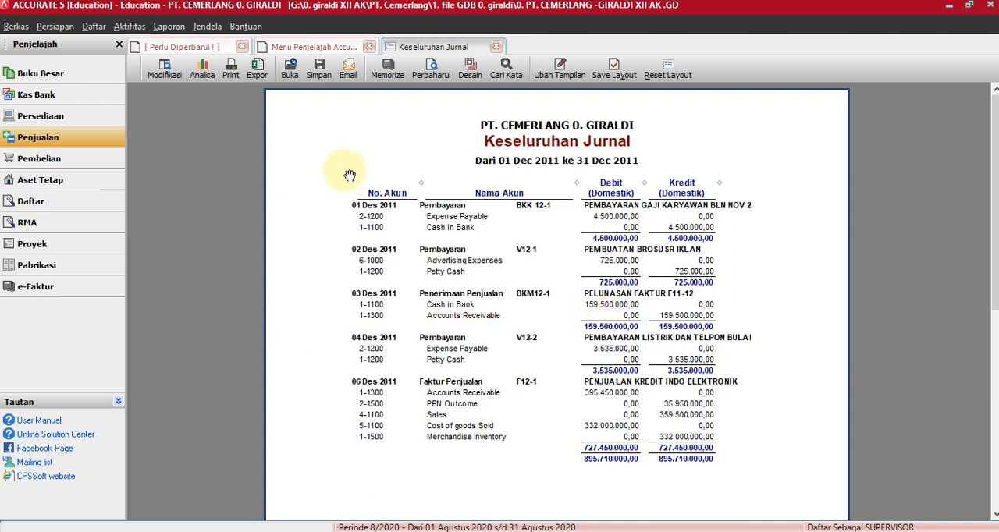
Exit the program, closing the company data without backing it up.
left_click(15, 27)
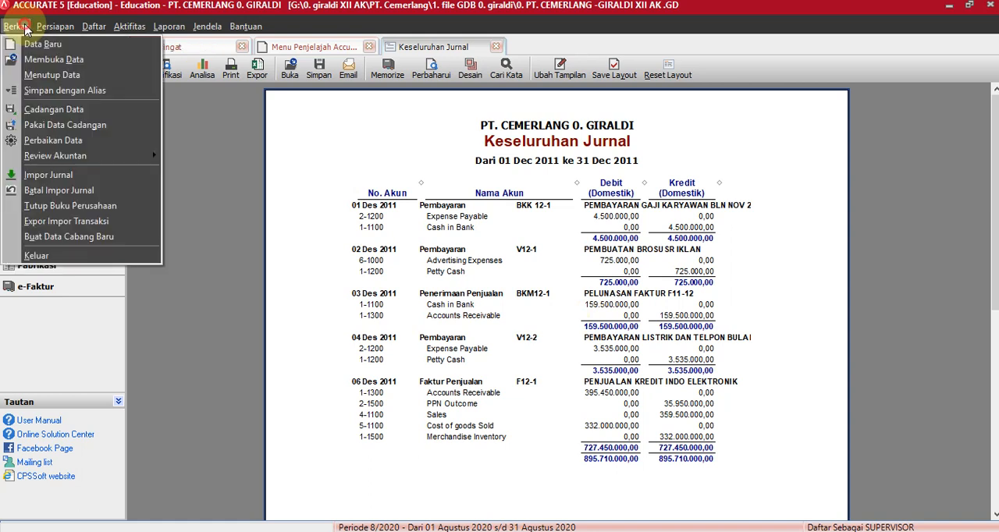
left_click(72, 253)
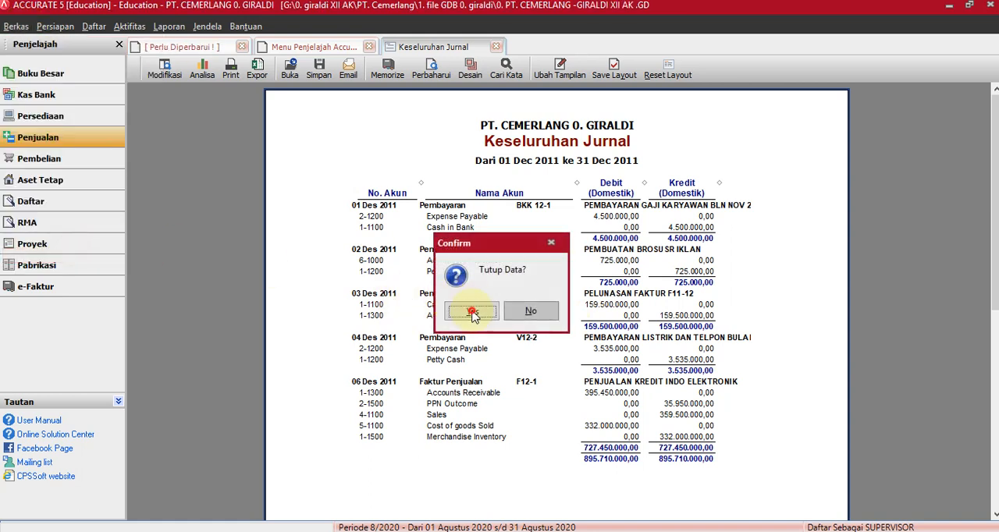
left_click(473, 312)
left_click(499, 311)
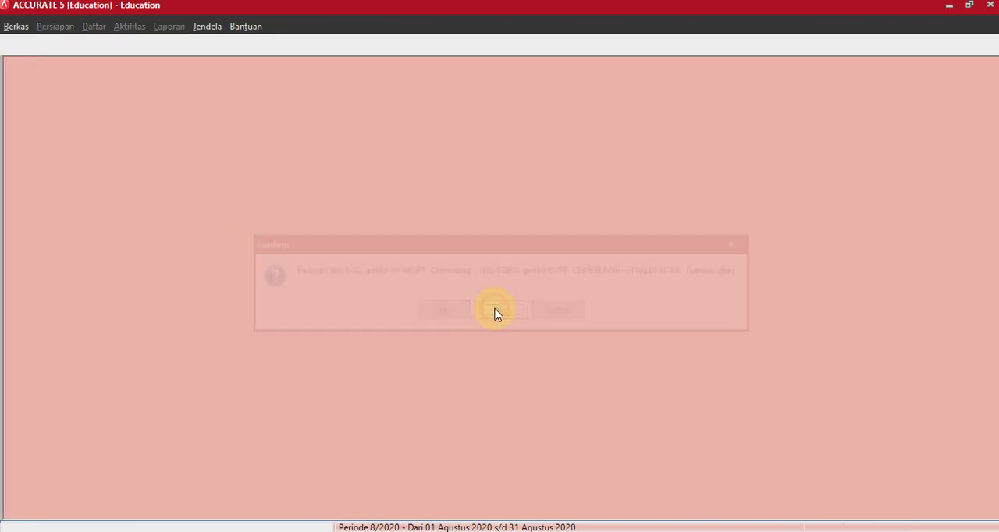